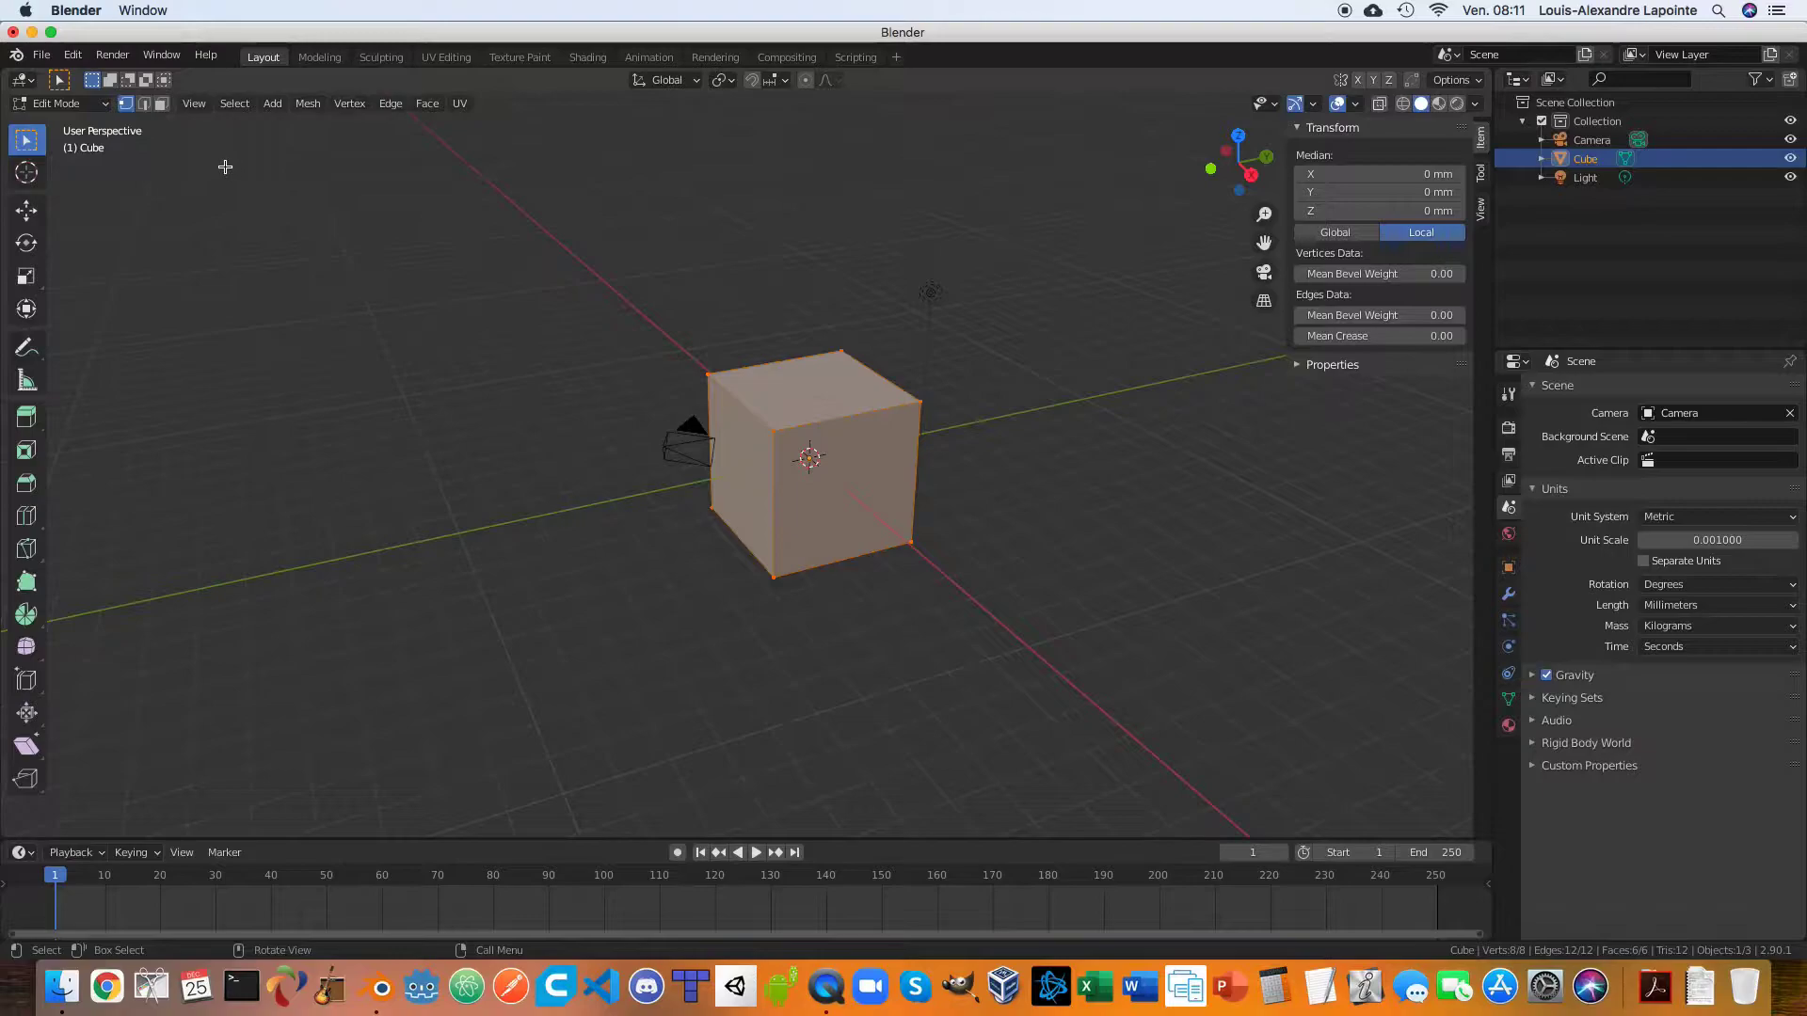
Switch the cube to Object Mode and return it to Edit Mode.
click(102, 108)
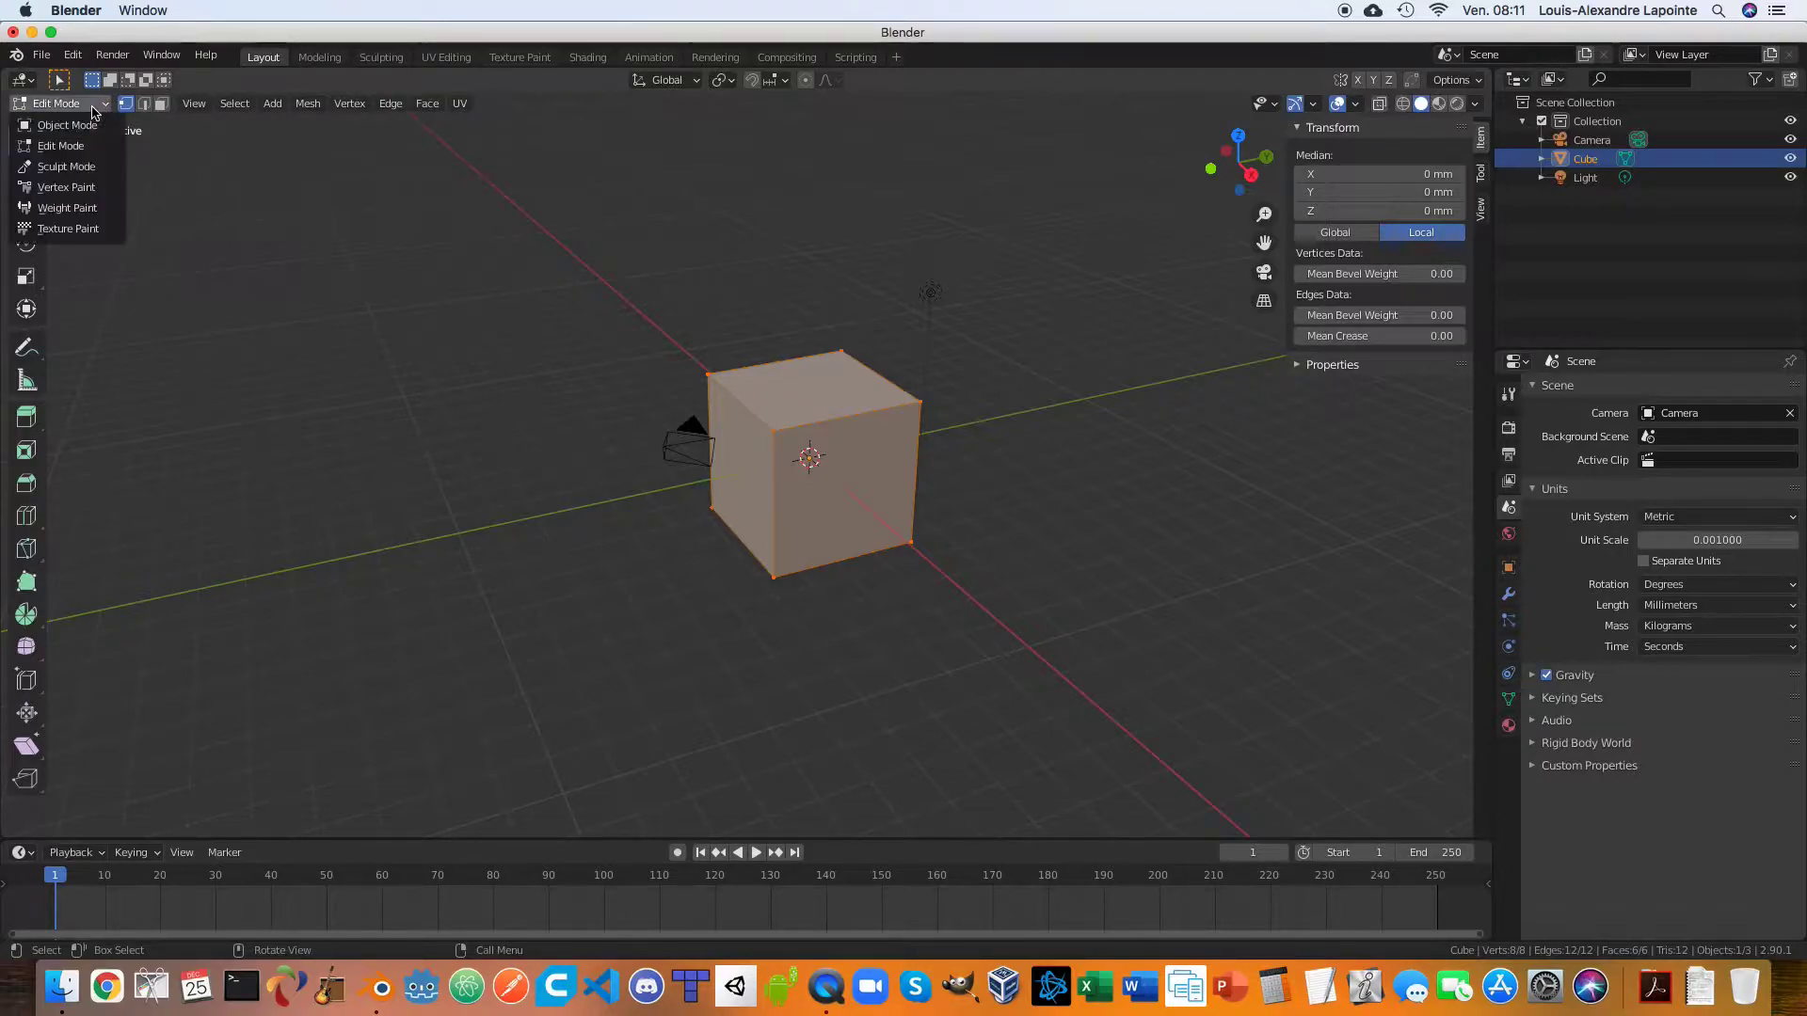
click(94, 105)
click(73, 125)
click(82, 105)
click(60, 146)
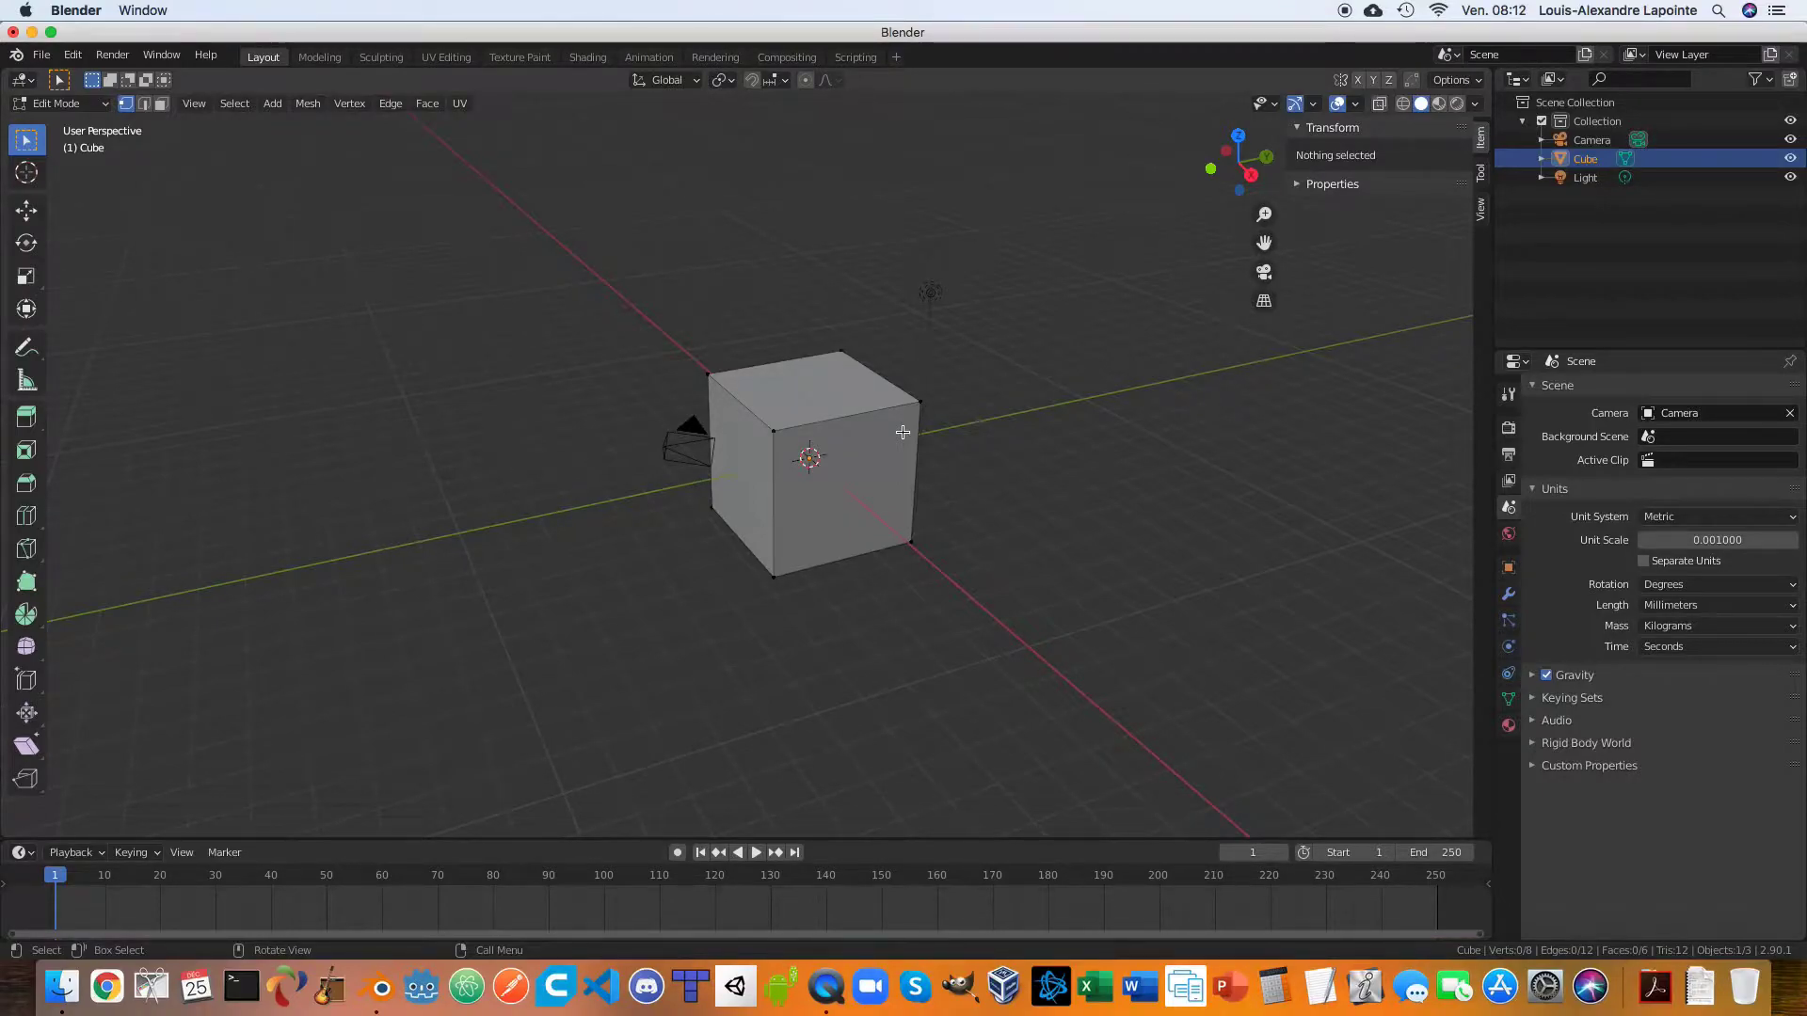
Select three of the cube's upper corner vertices one after another.
click(776, 431)
click(920, 403)
click(708, 374)
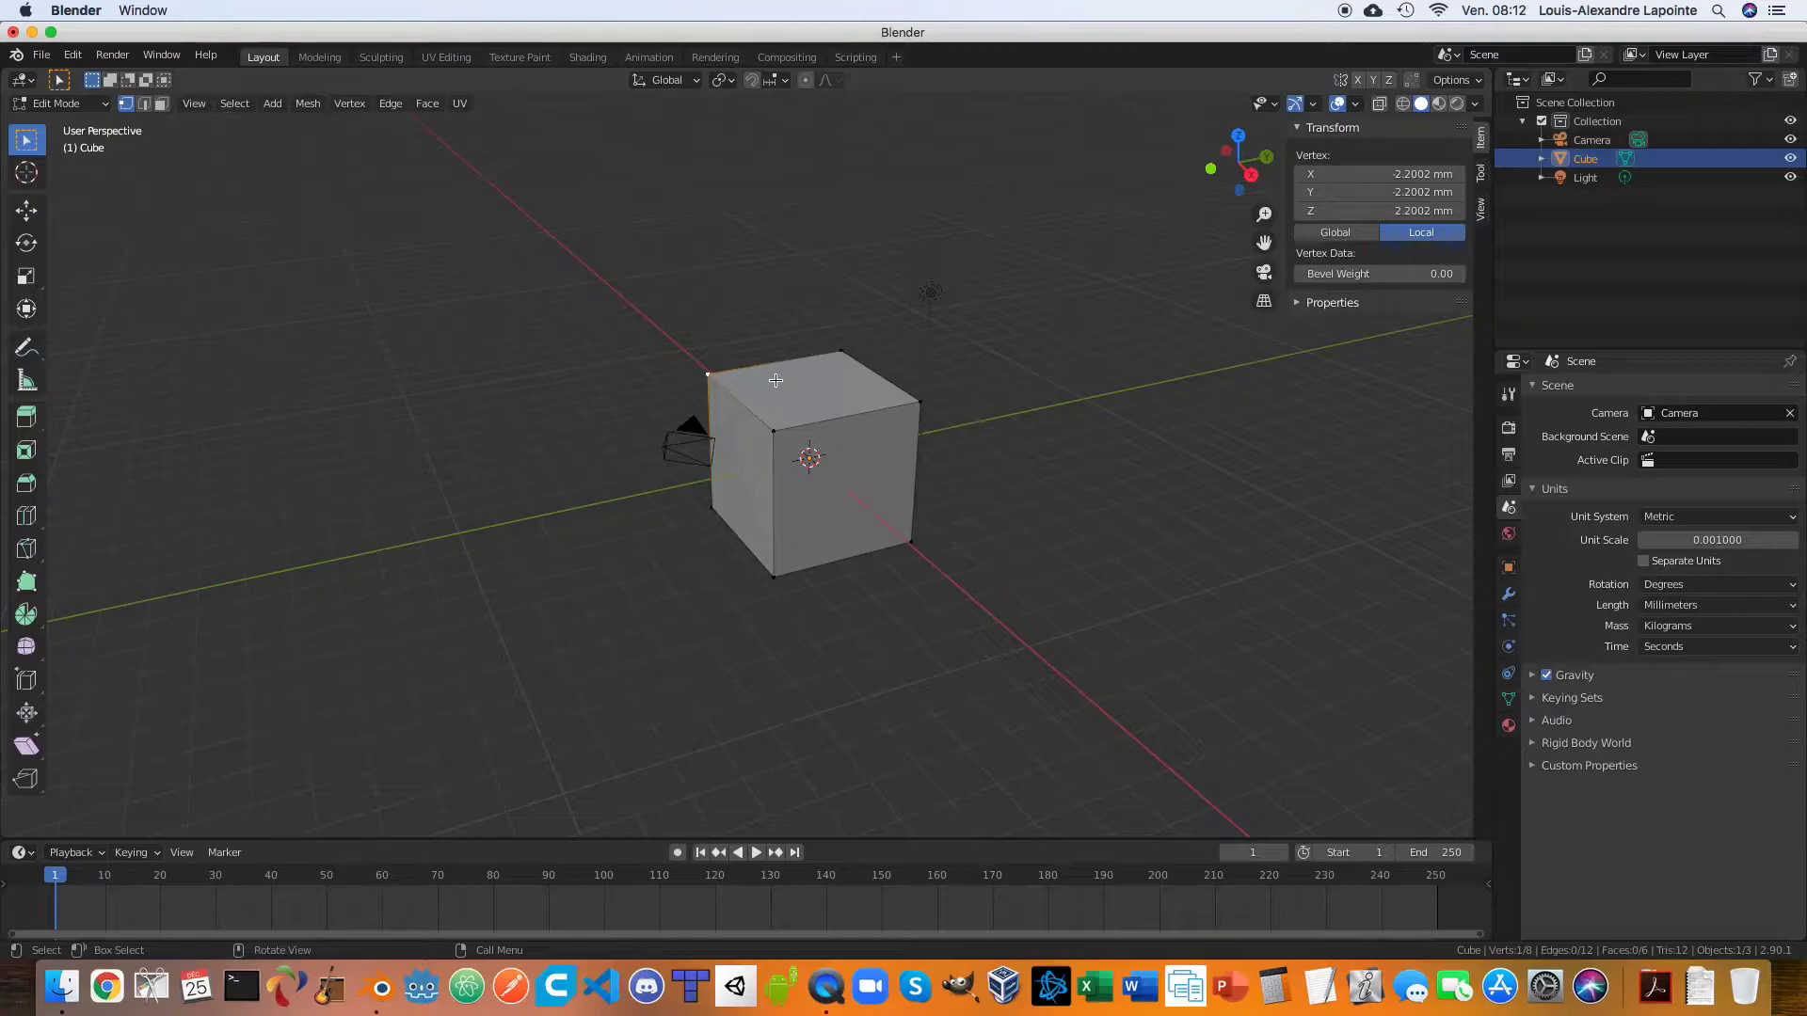
Change to edge selection and select different edges of the cube's top face one after another.
key(2)
click(829, 418)
click(830, 417)
click(894, 384)
click(854, 418)
Change to face selection, select a side face and then the top face, and try moving the top face freely.
key(3)
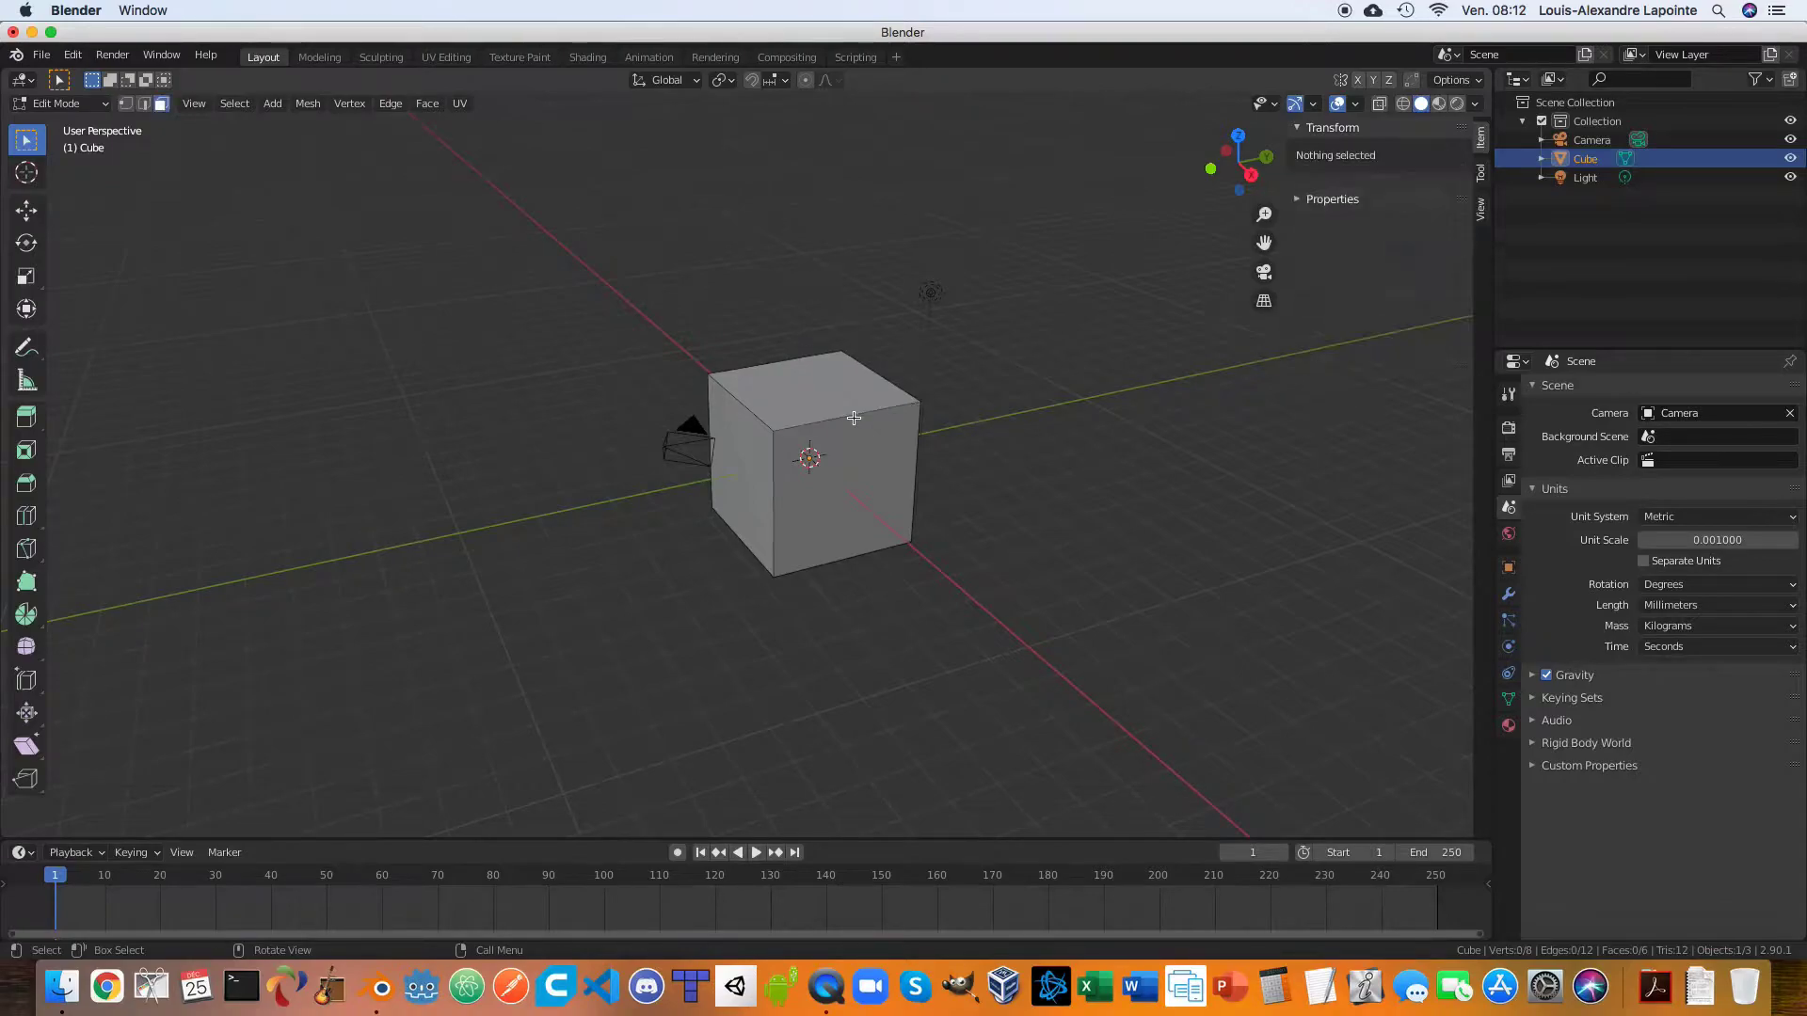
click(853, 424)
click(857, 450)
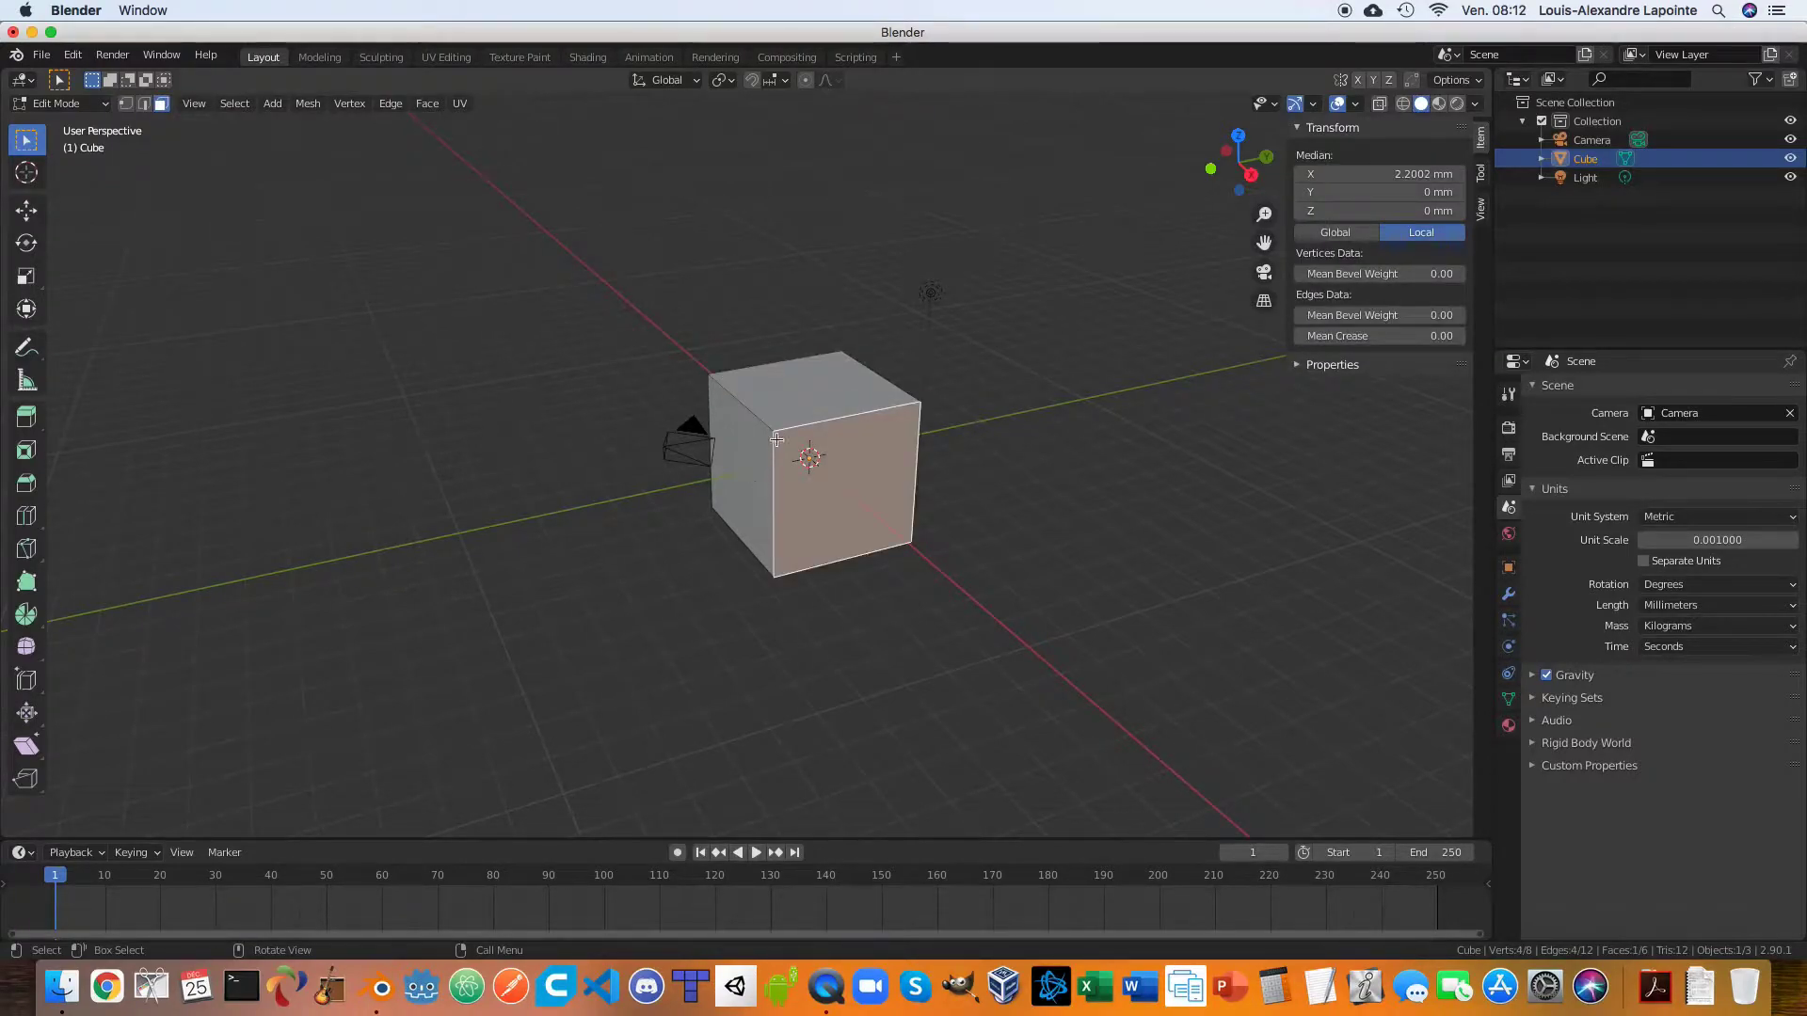
click(807, 403)
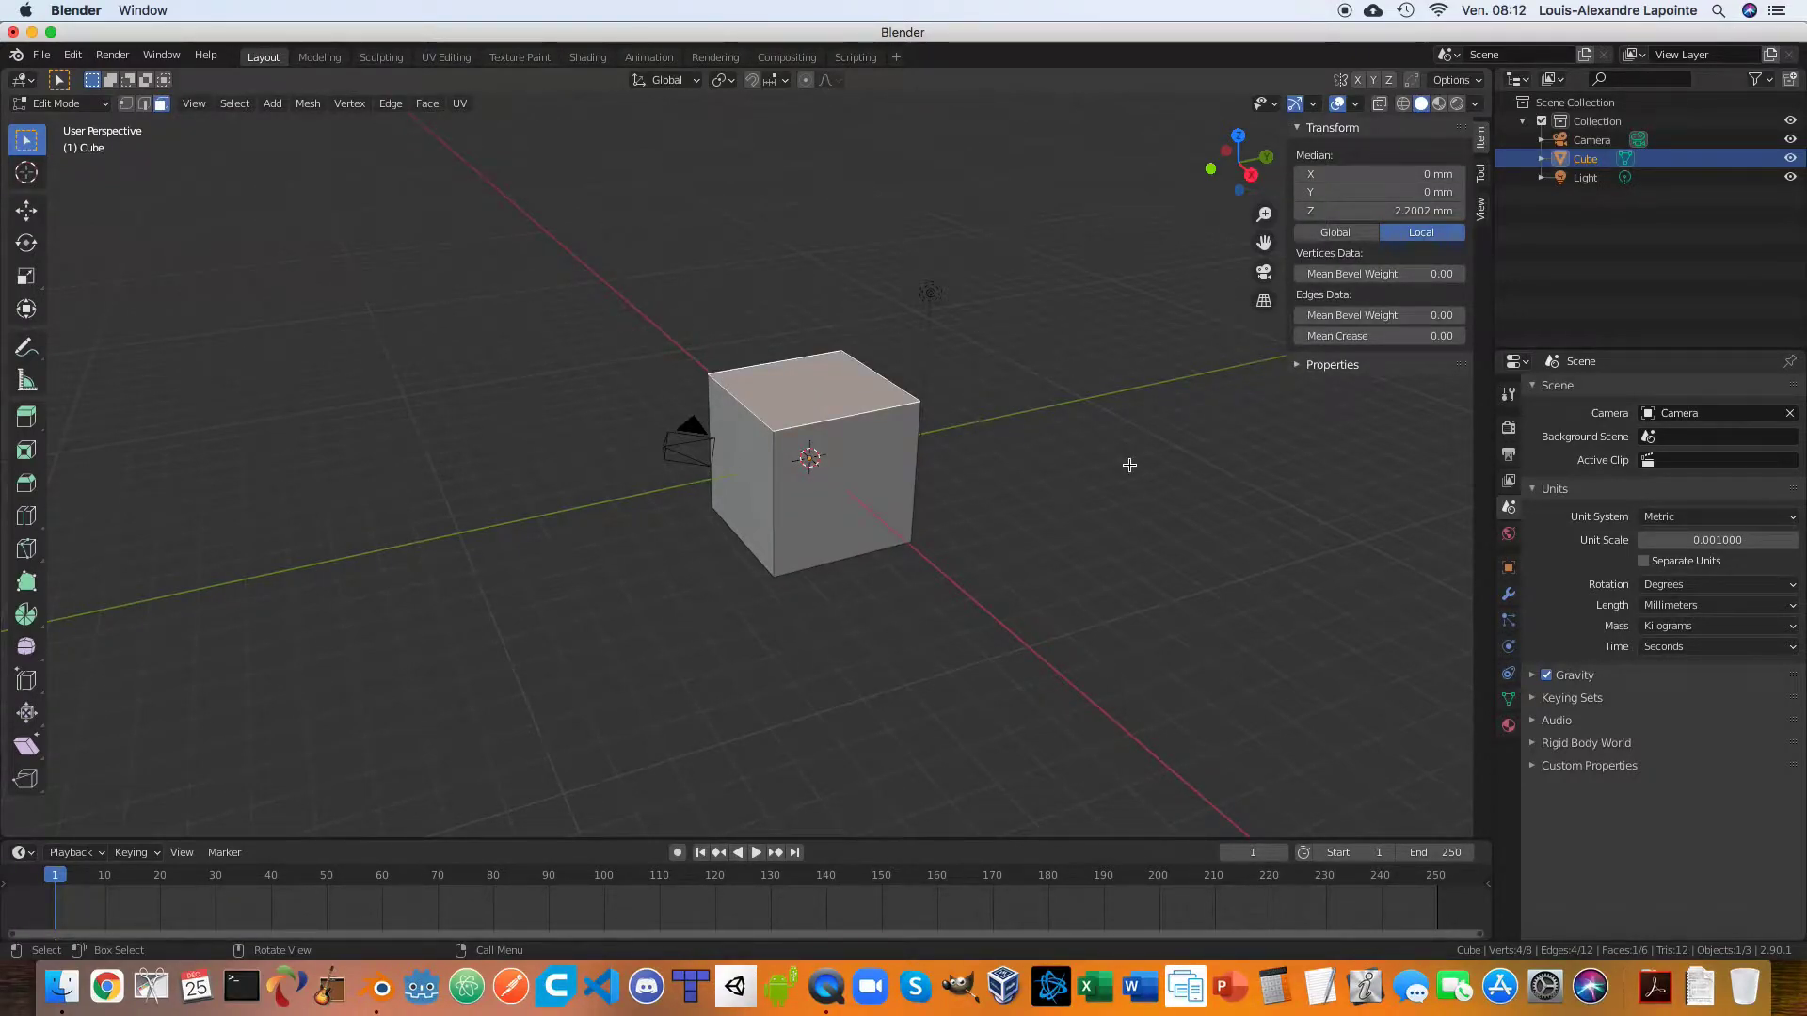
key(g)
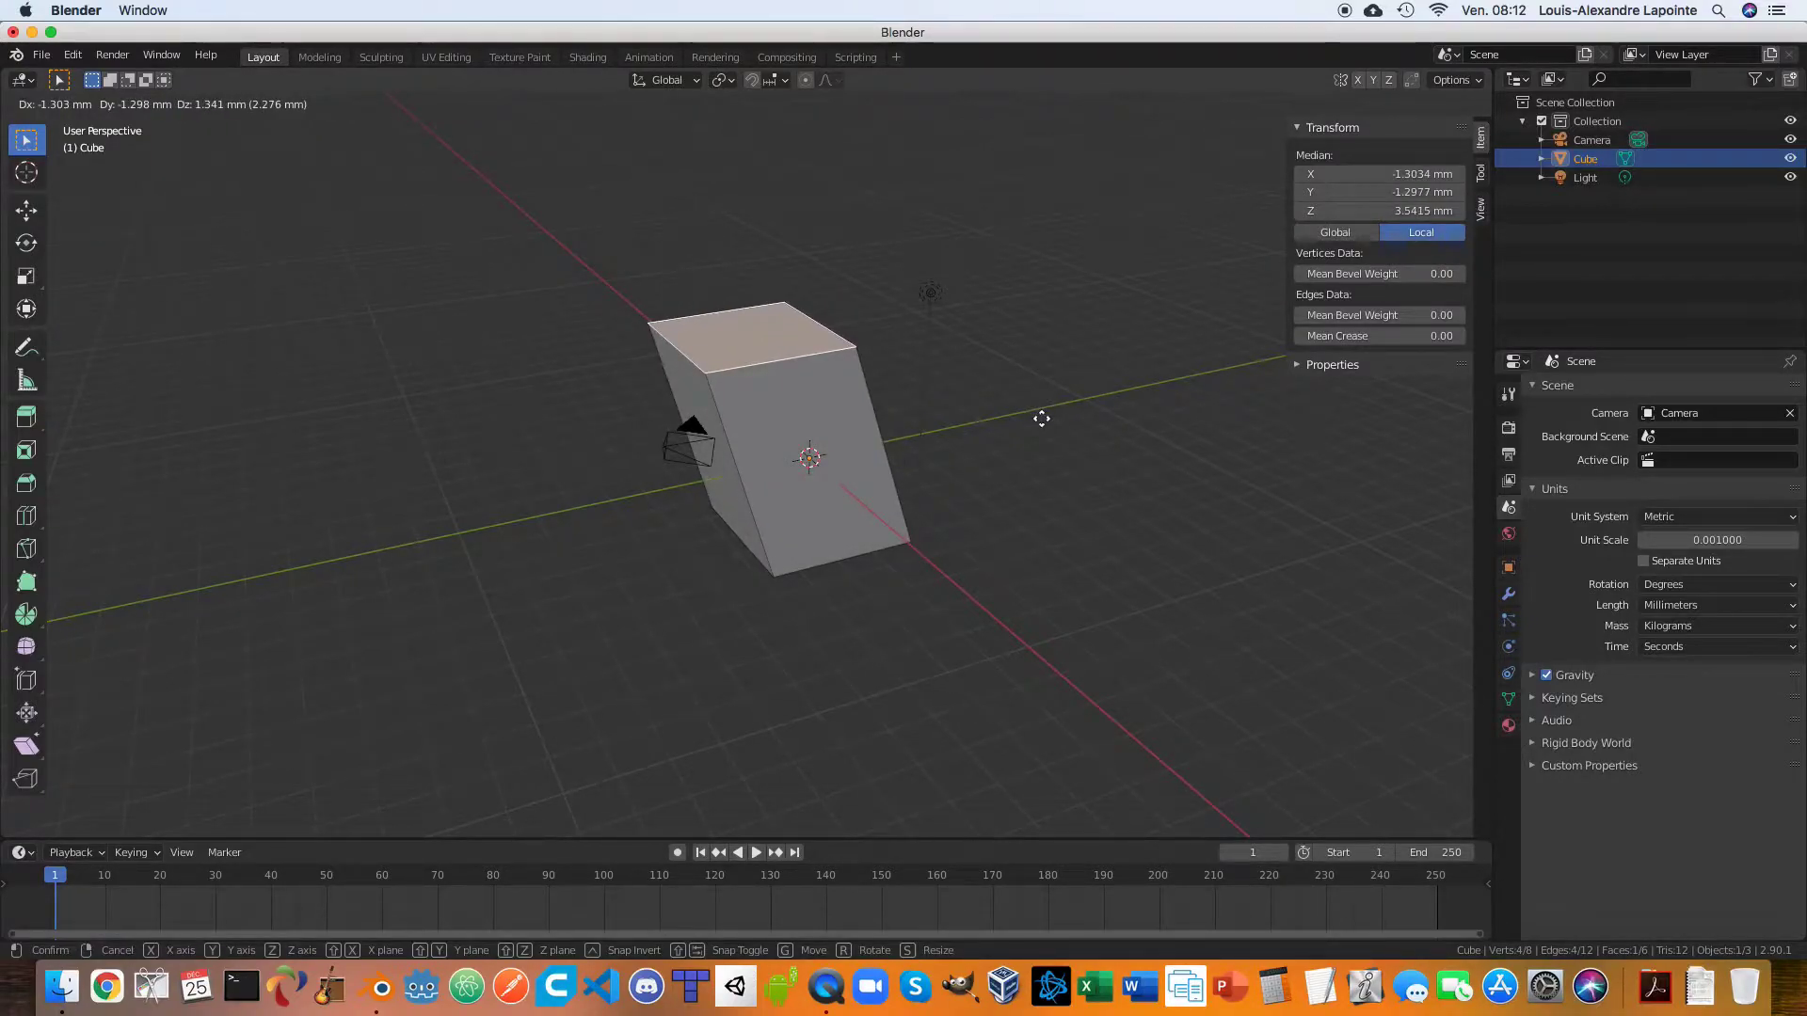
key(Escape)
Change to edge selection and try moving the top face's edge on the negative Y side.
click(775, 464)
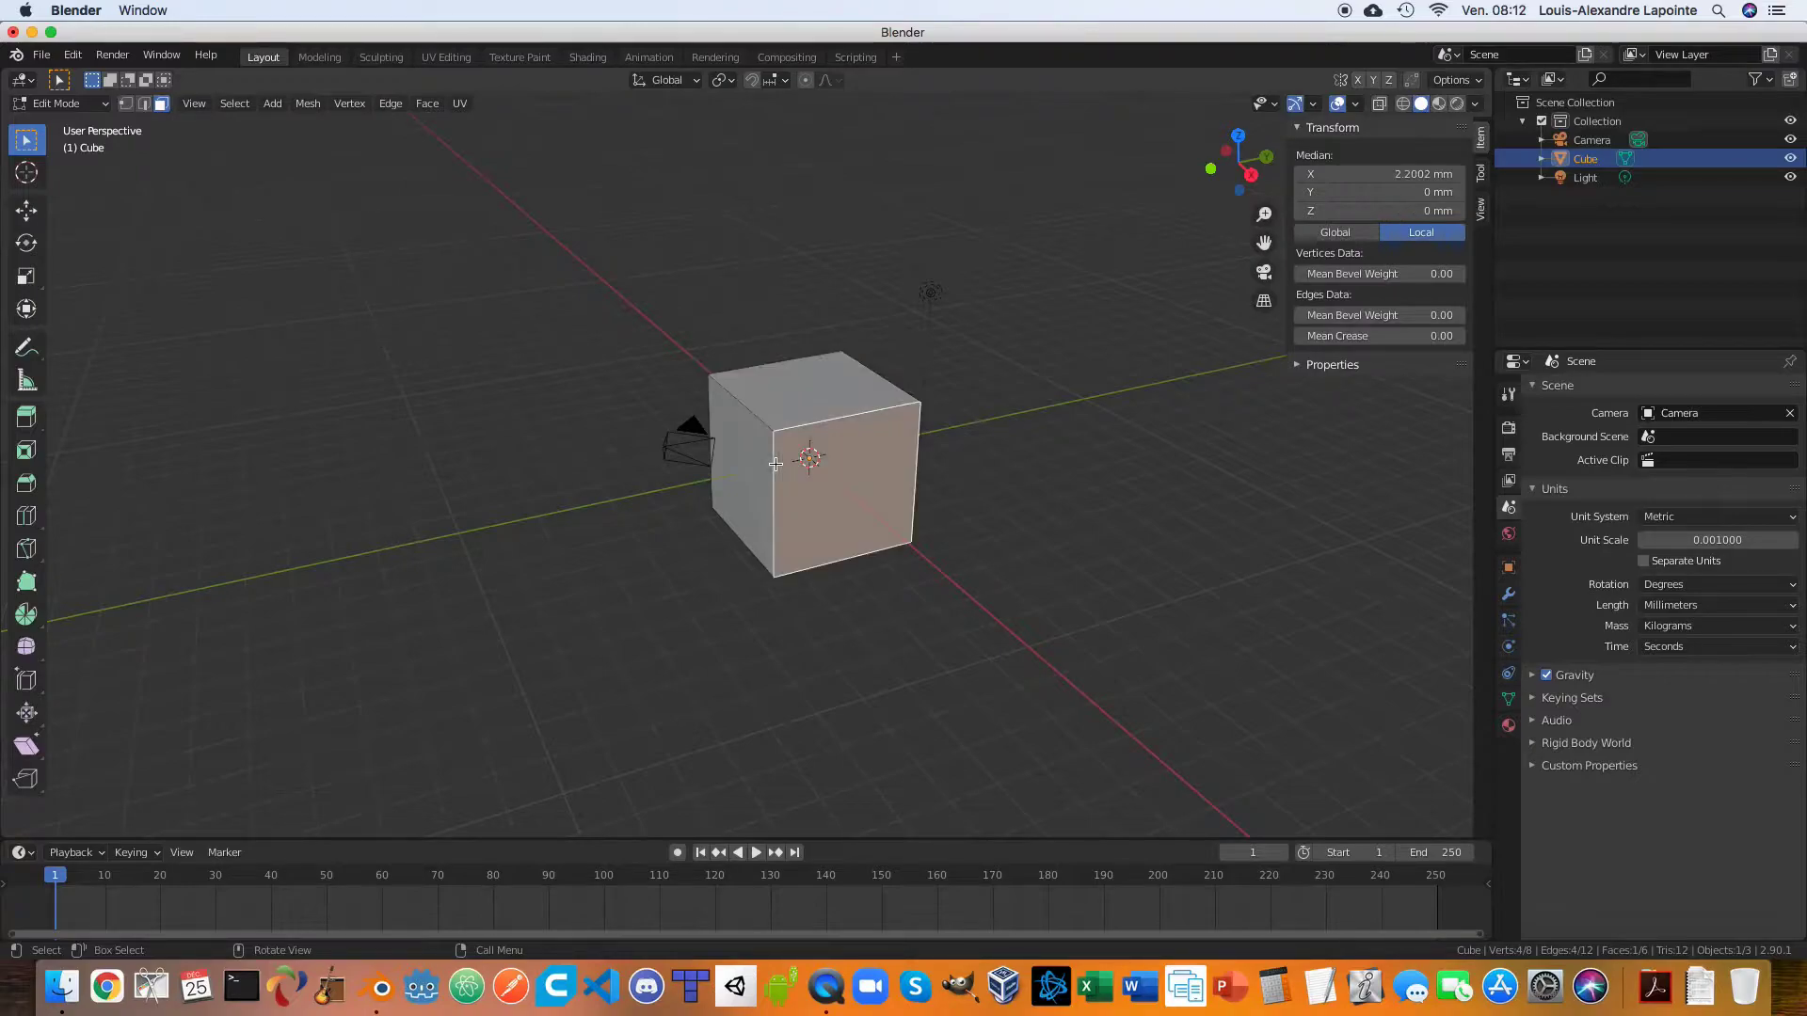
key(2)
click(748, 414)
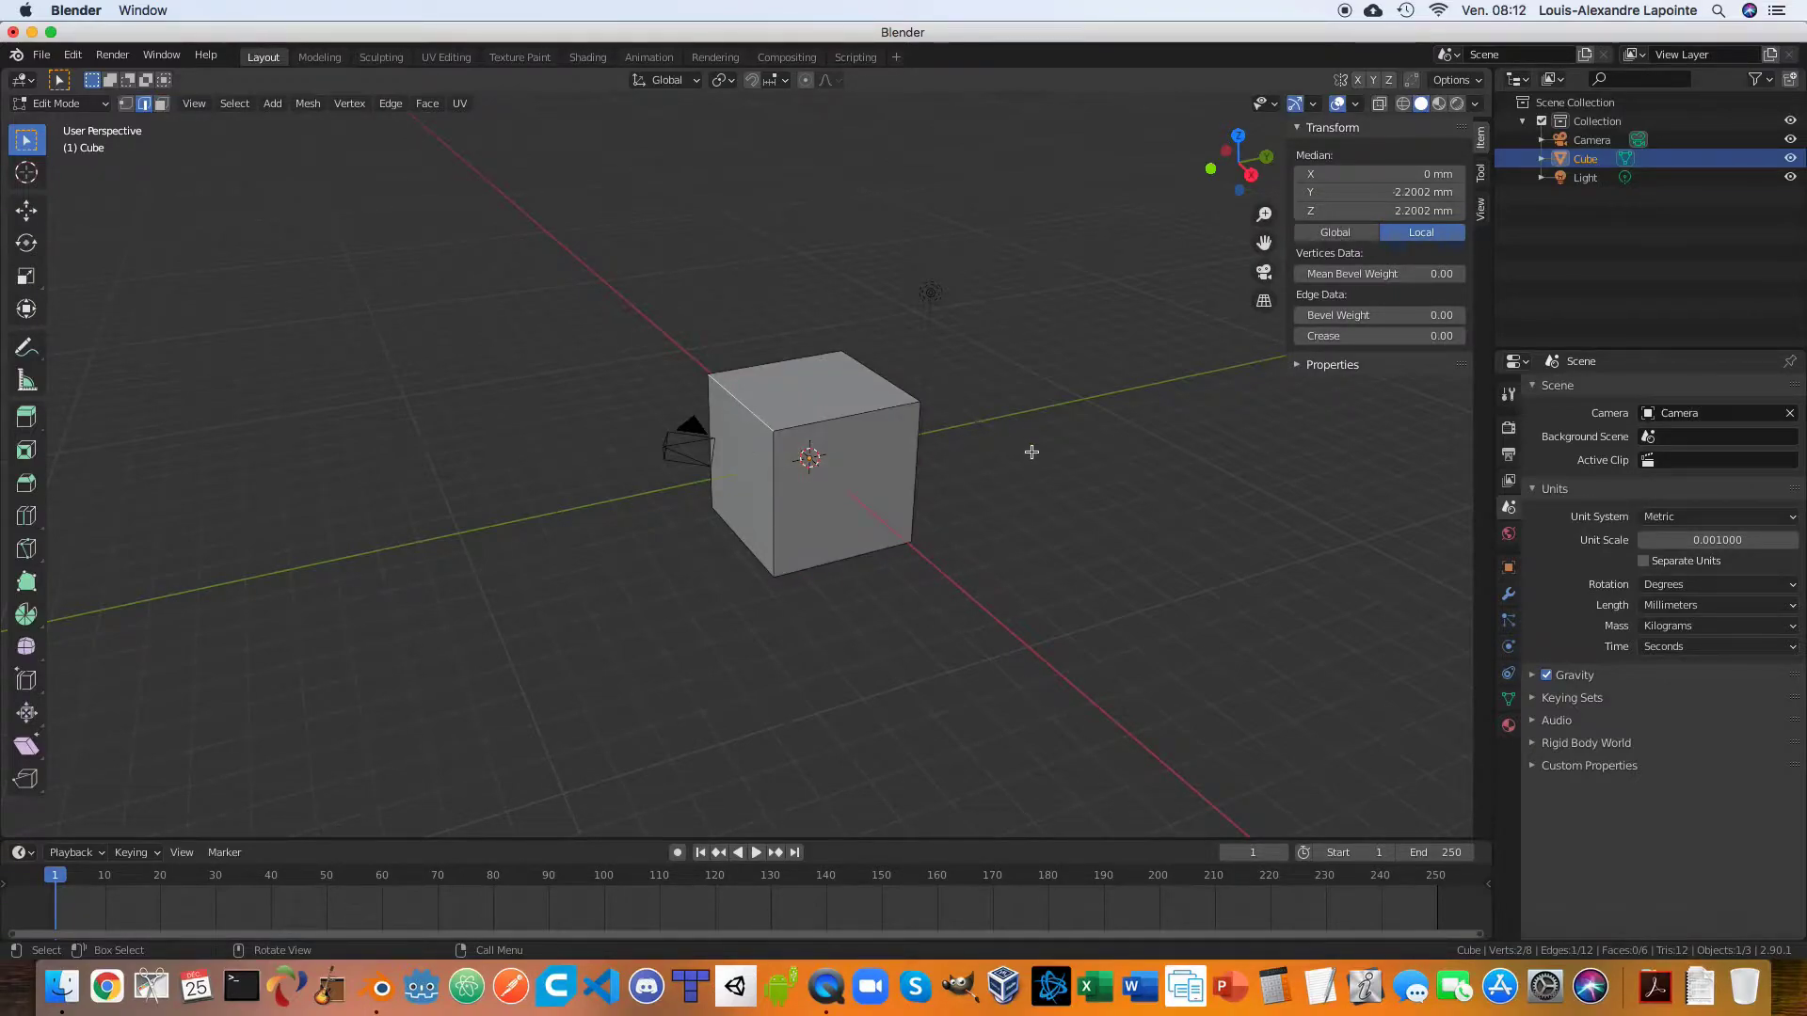
key(g)
key(Escape)
Cycle through the vertex, face and edge selection modes and pick an upper edge of the cube.
key(1)
key(3)
key(1)
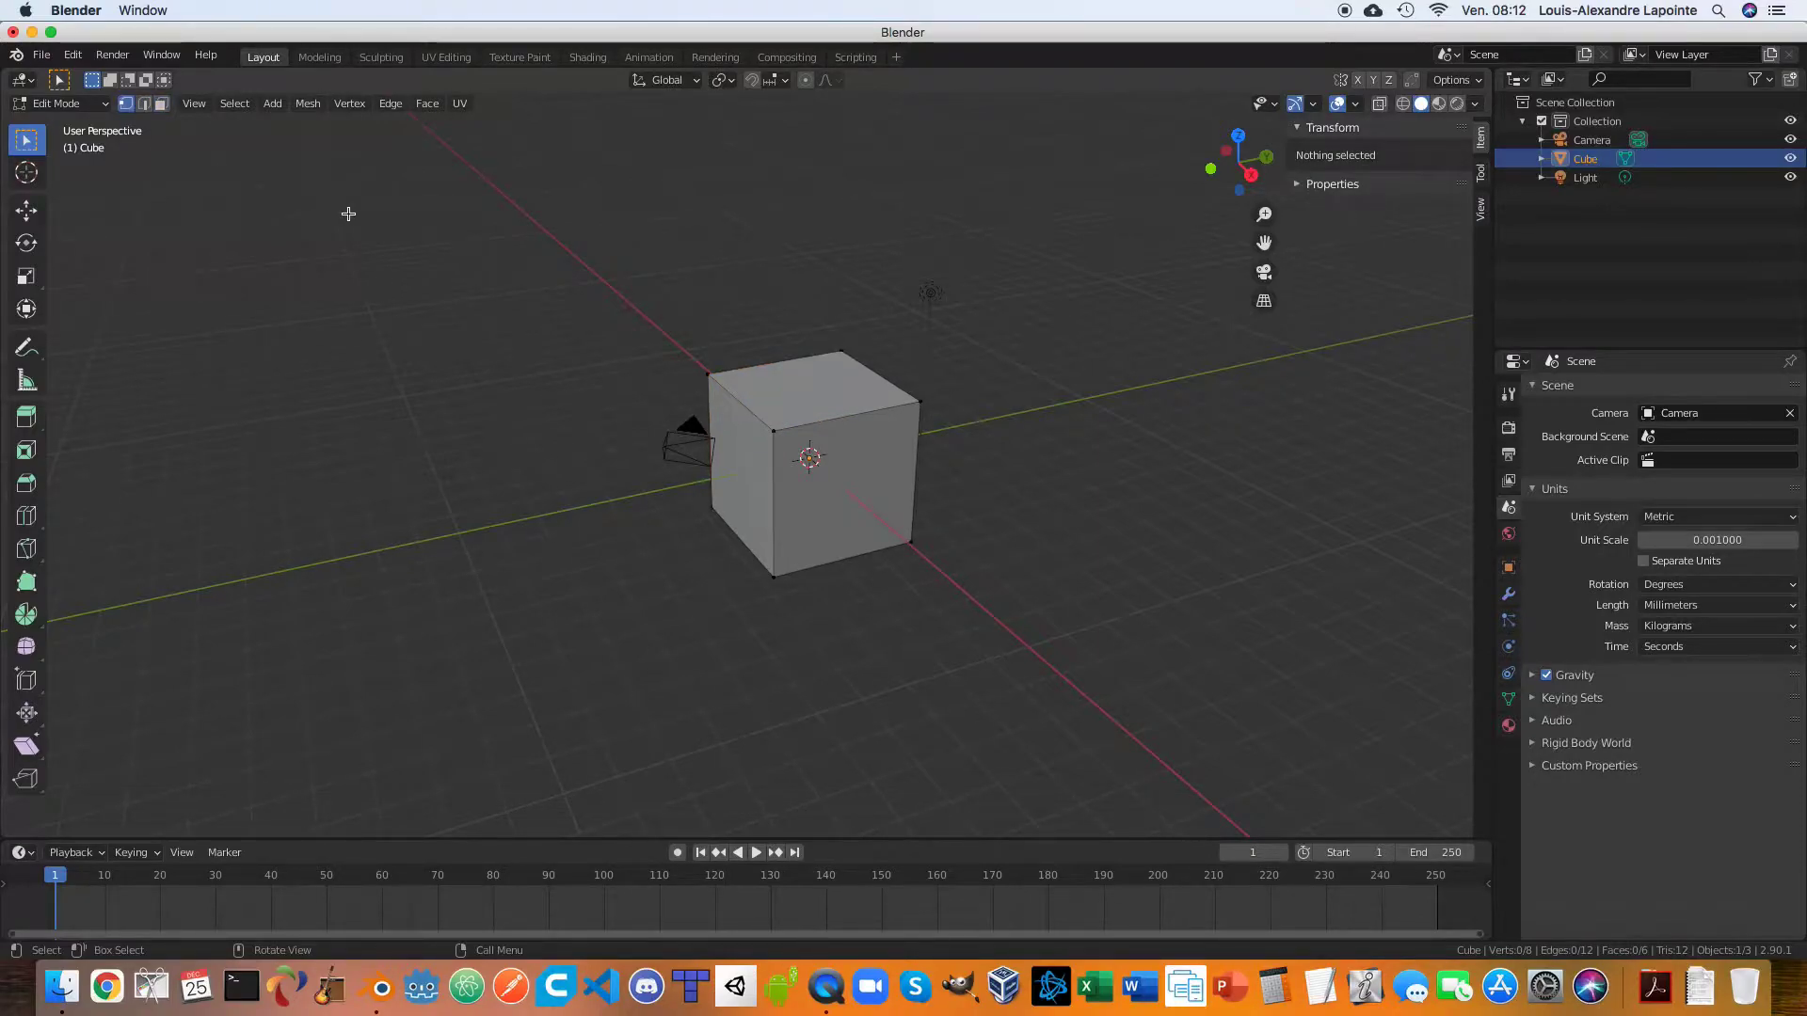
key(2)
click(748, 395)
Select the cube's top face in face selection mode and return to vertex selection mode.
key(3)
click(857, 411)
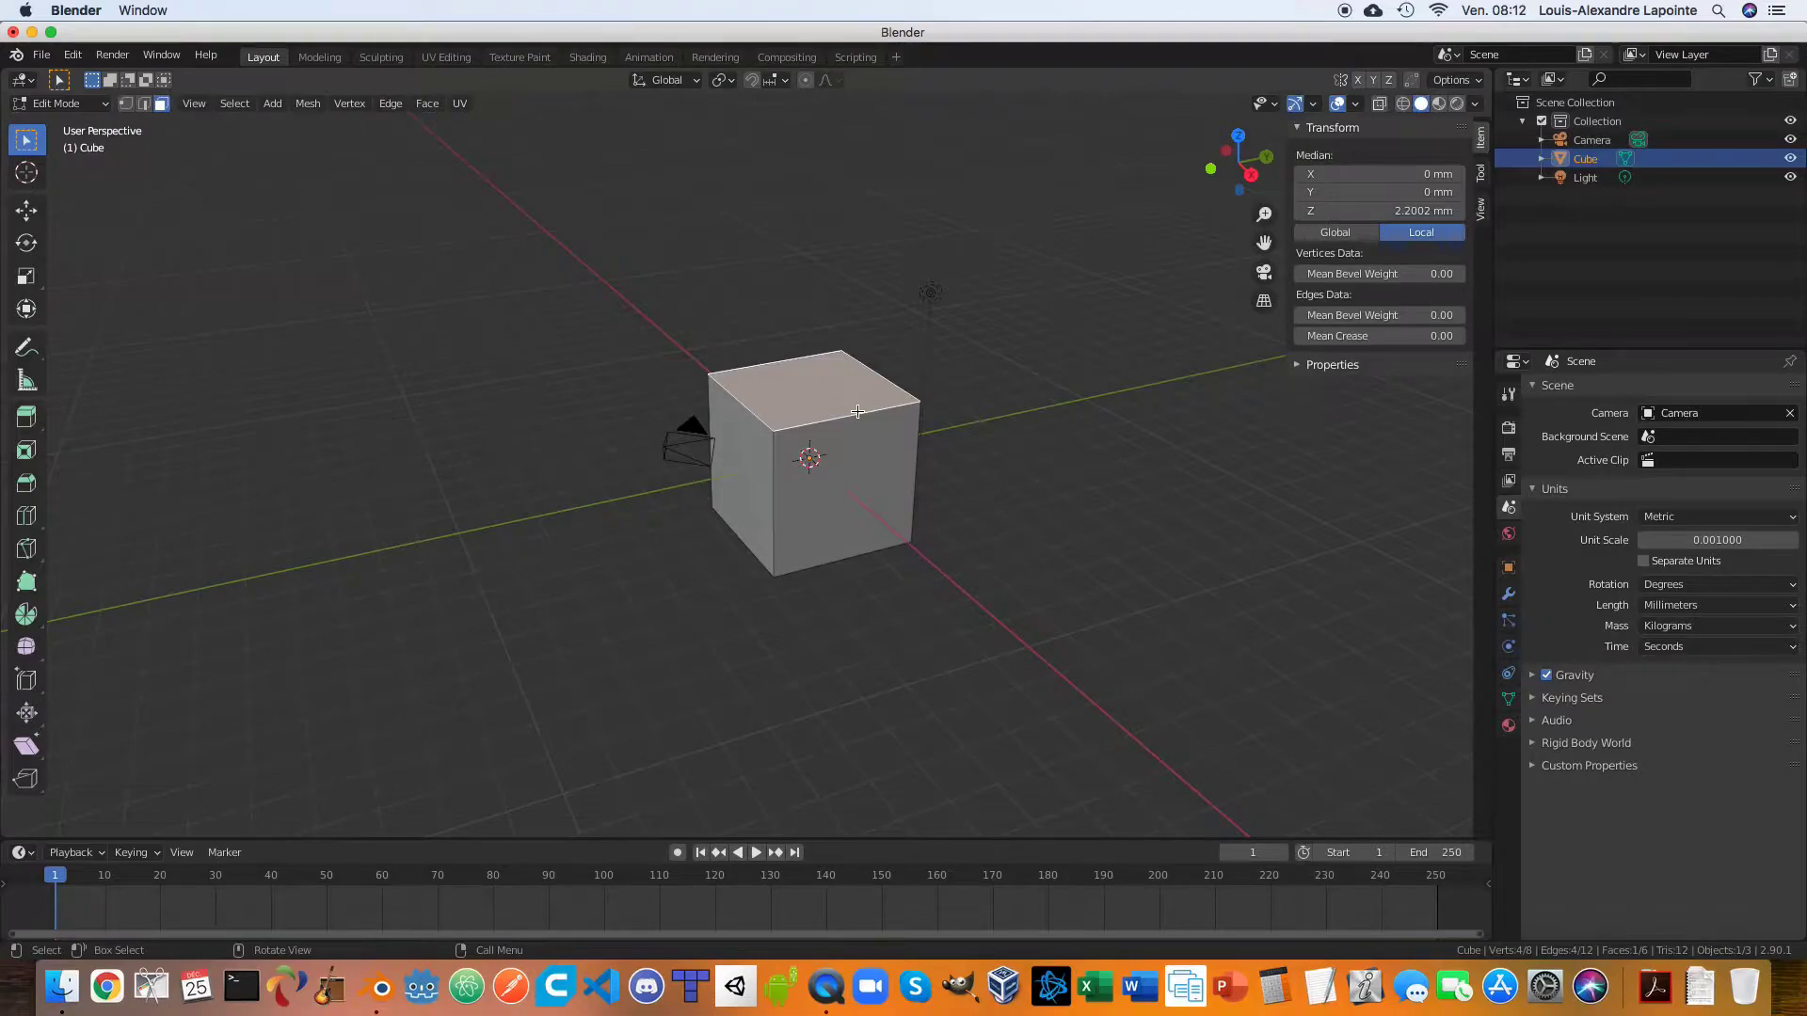
key(1)
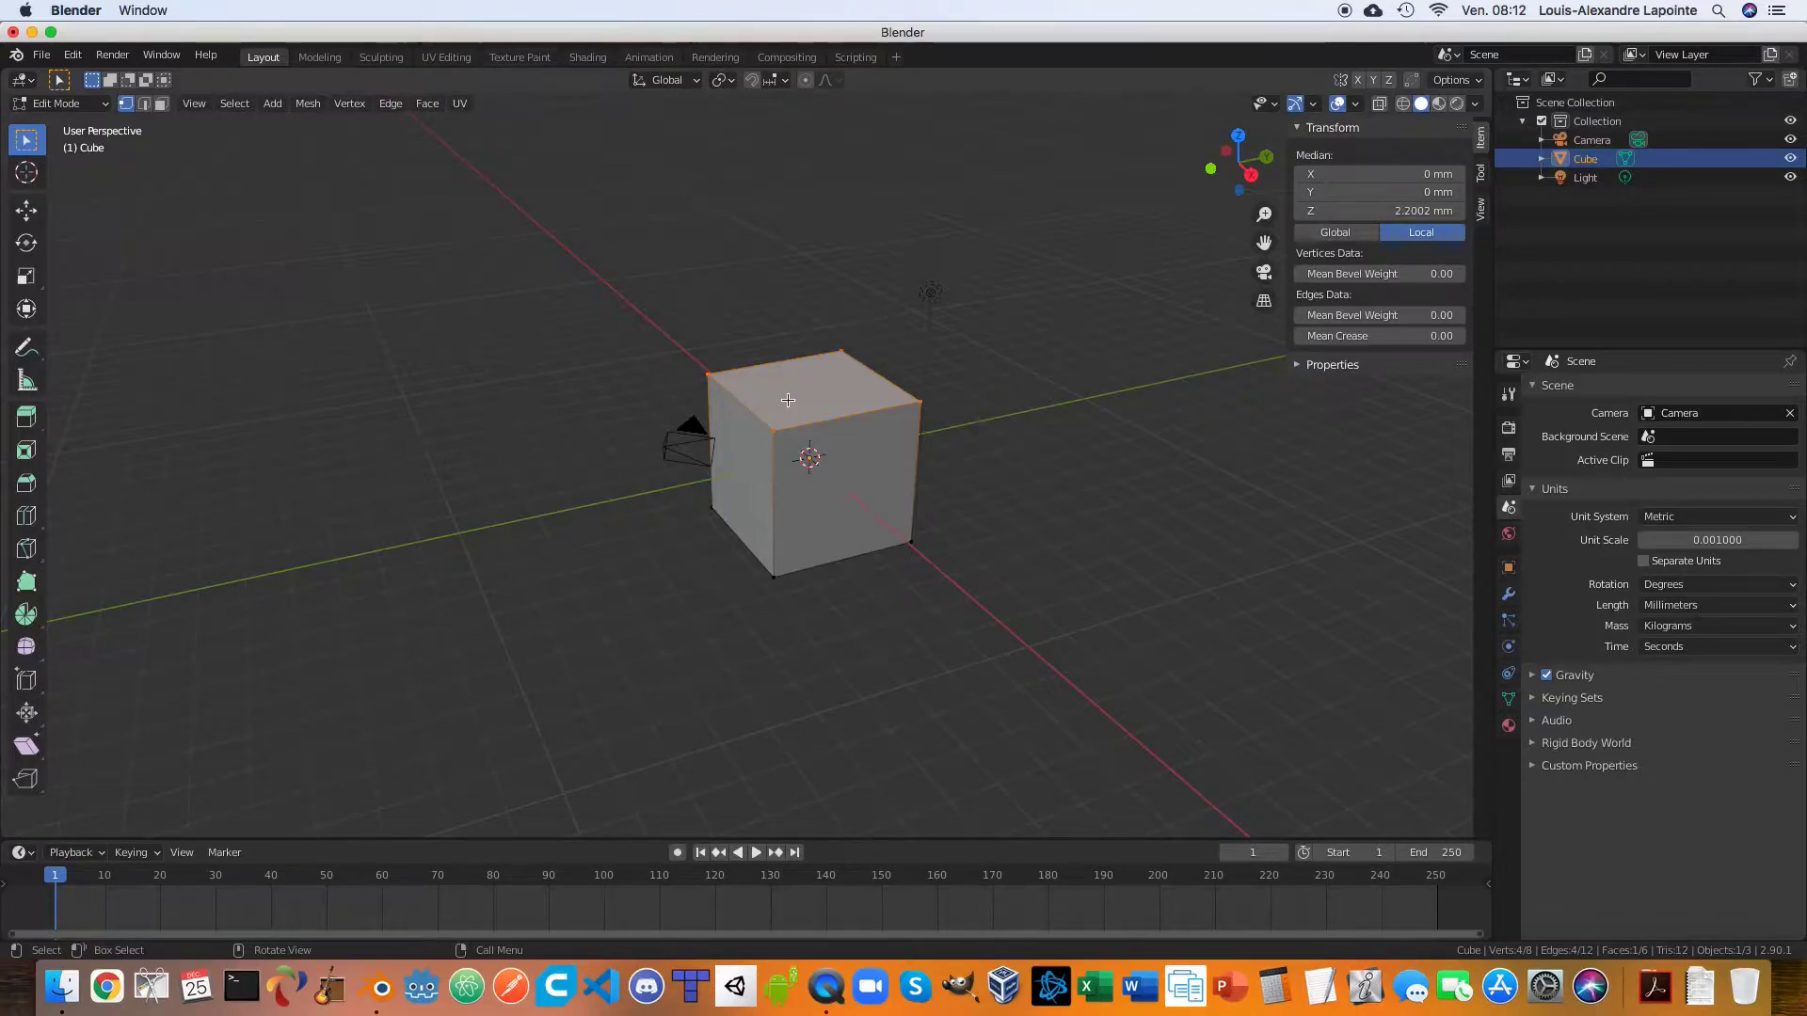
View the cube from the front, top and right in the standard orthographic views.
key(KP_1)
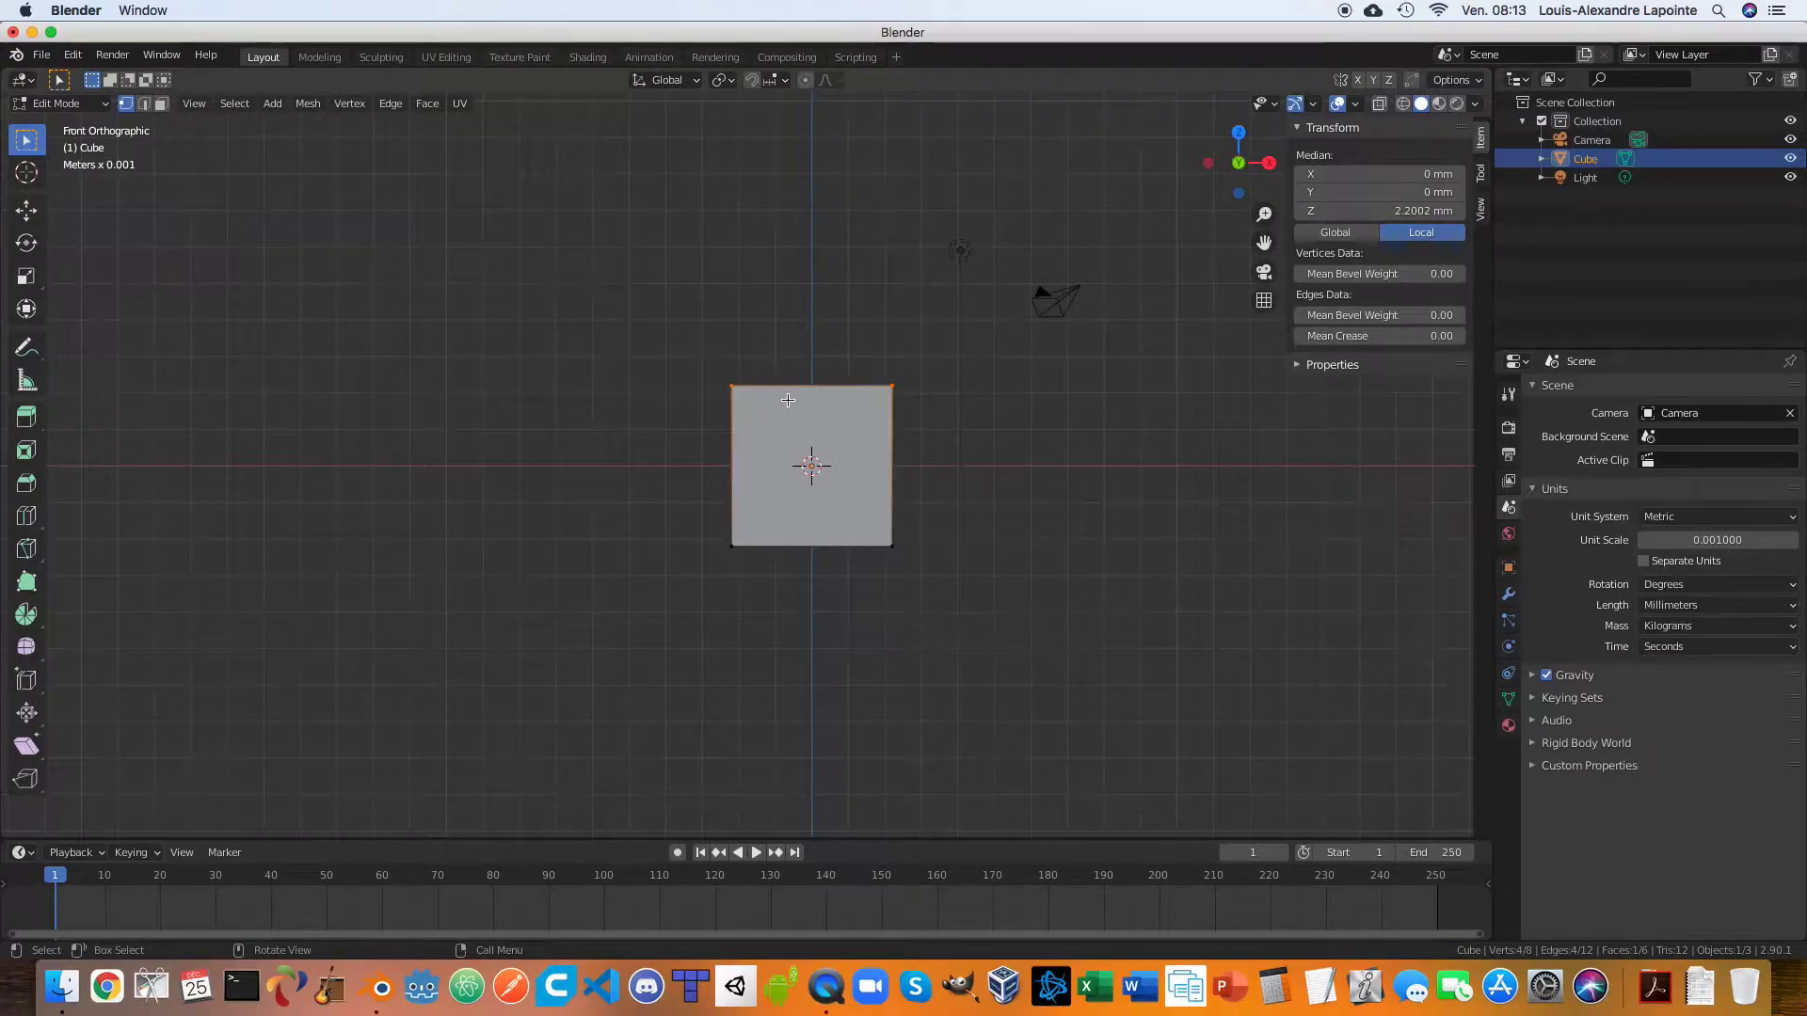
key(KP_7)
key(KP_3)
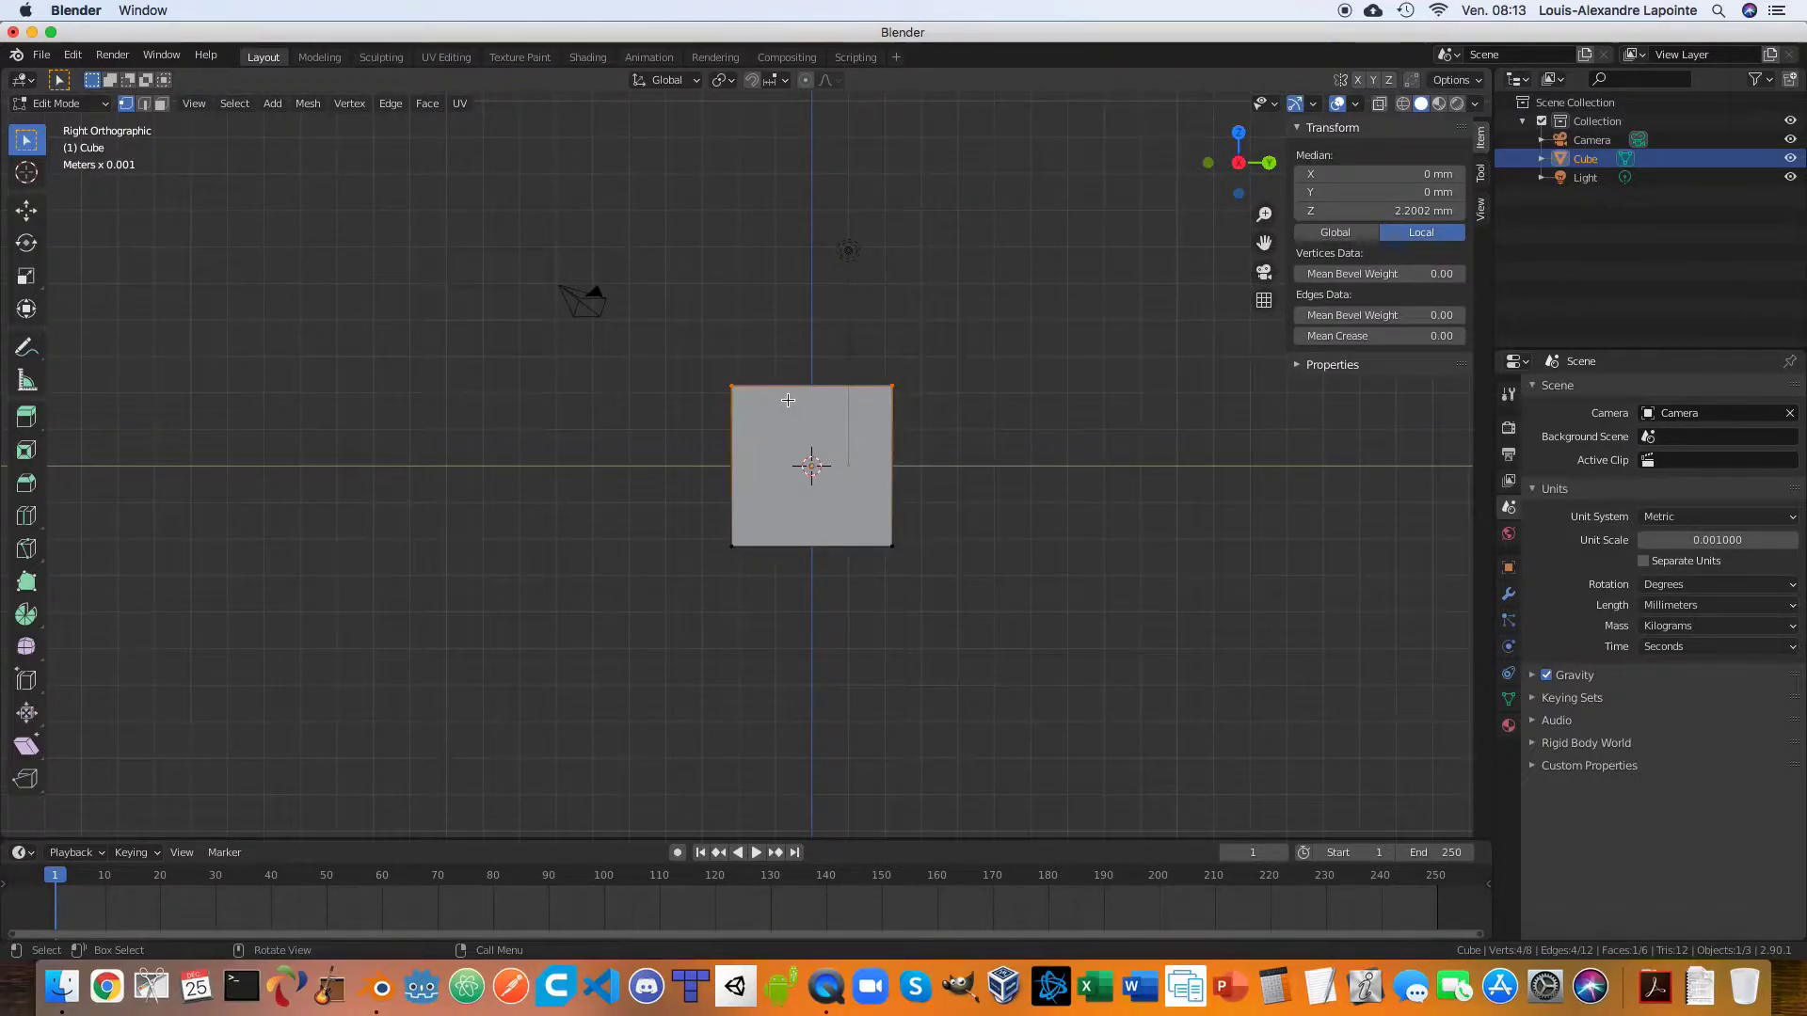
Turn the view slightly around the cube and compare it in perspective and orthographic projection.
key(KP_4)
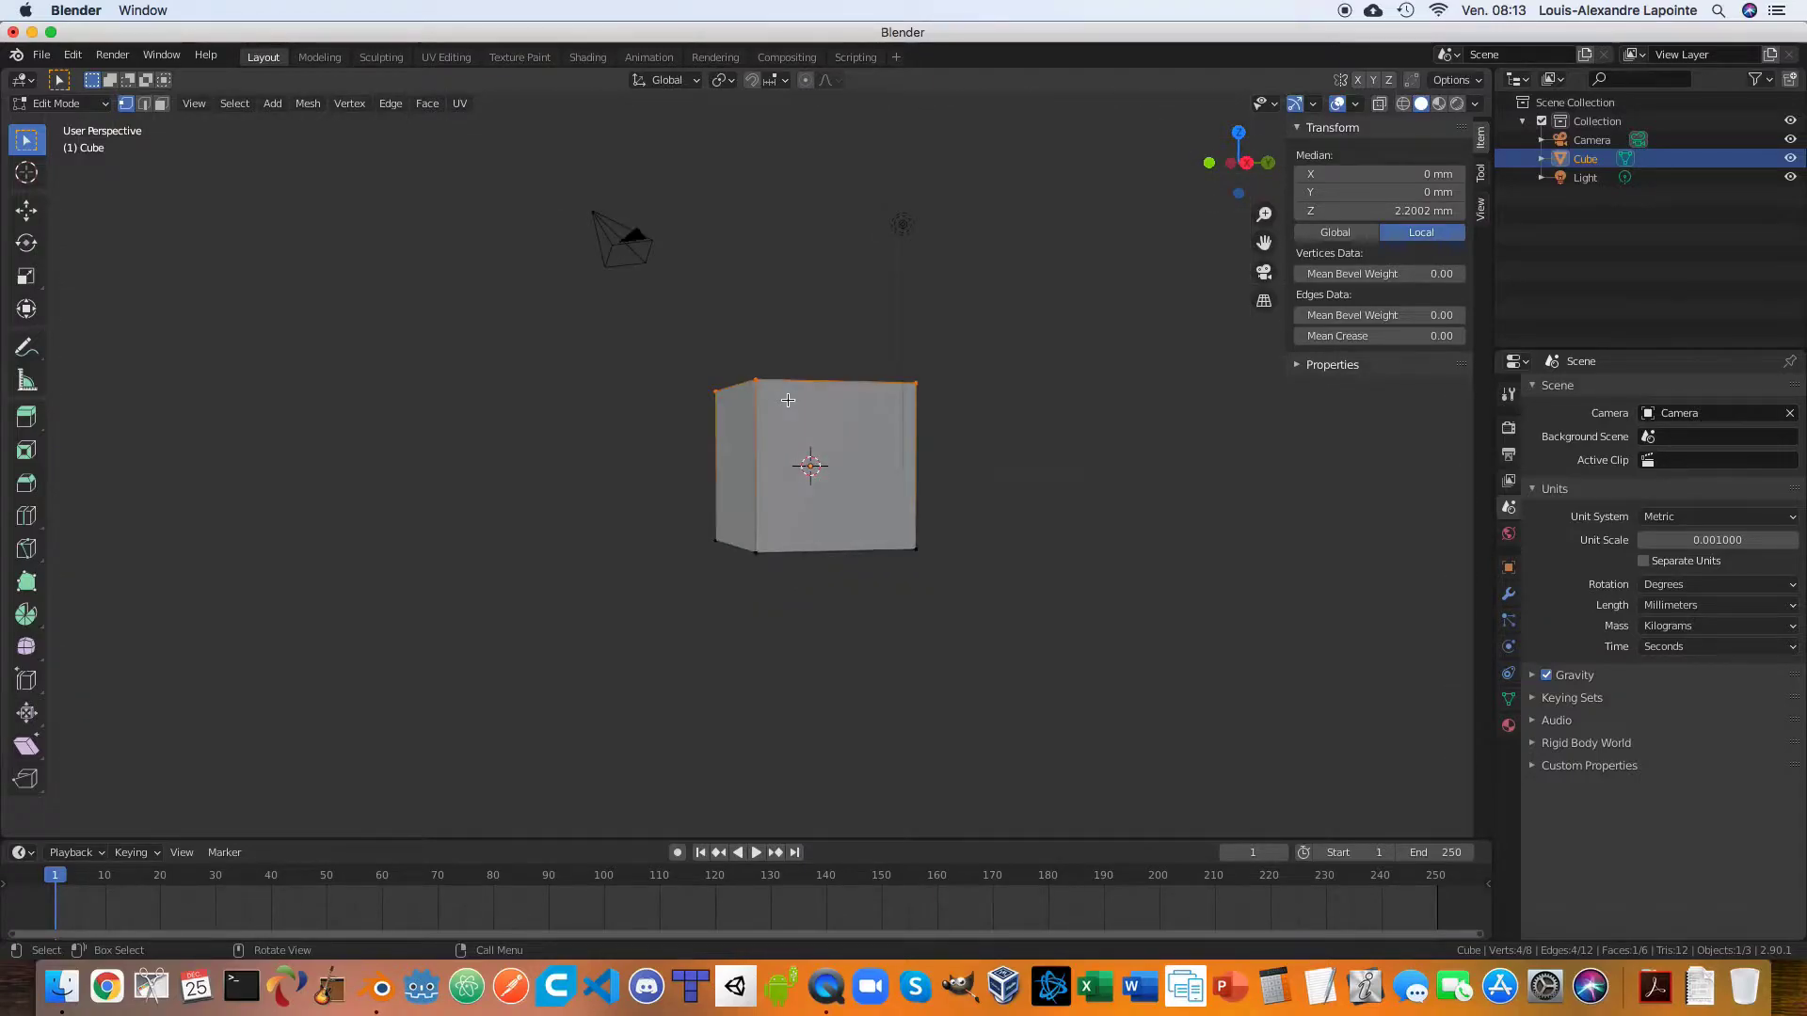
key(KP_5)
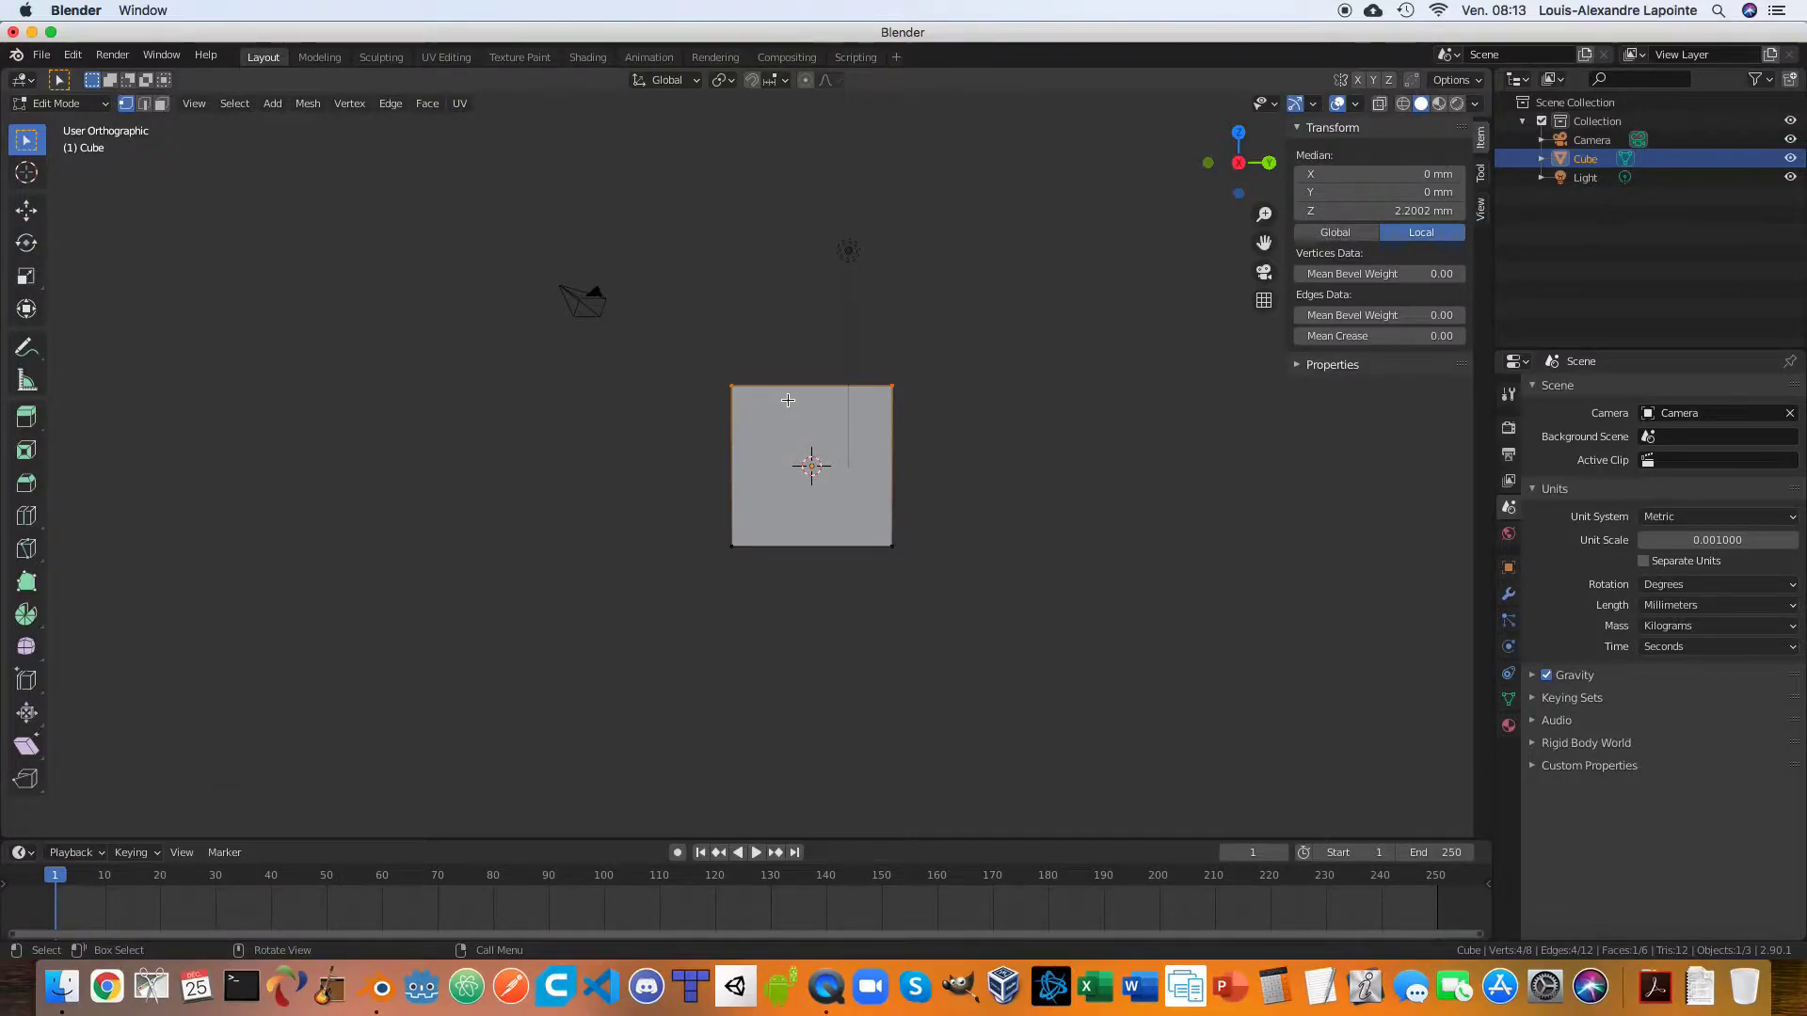
key(KP_5)
key(KP_5)
mouse_move(788, 400)
middle_down()
mouse_move(842, 400)
mouse_move(788, 400)
middle_up()
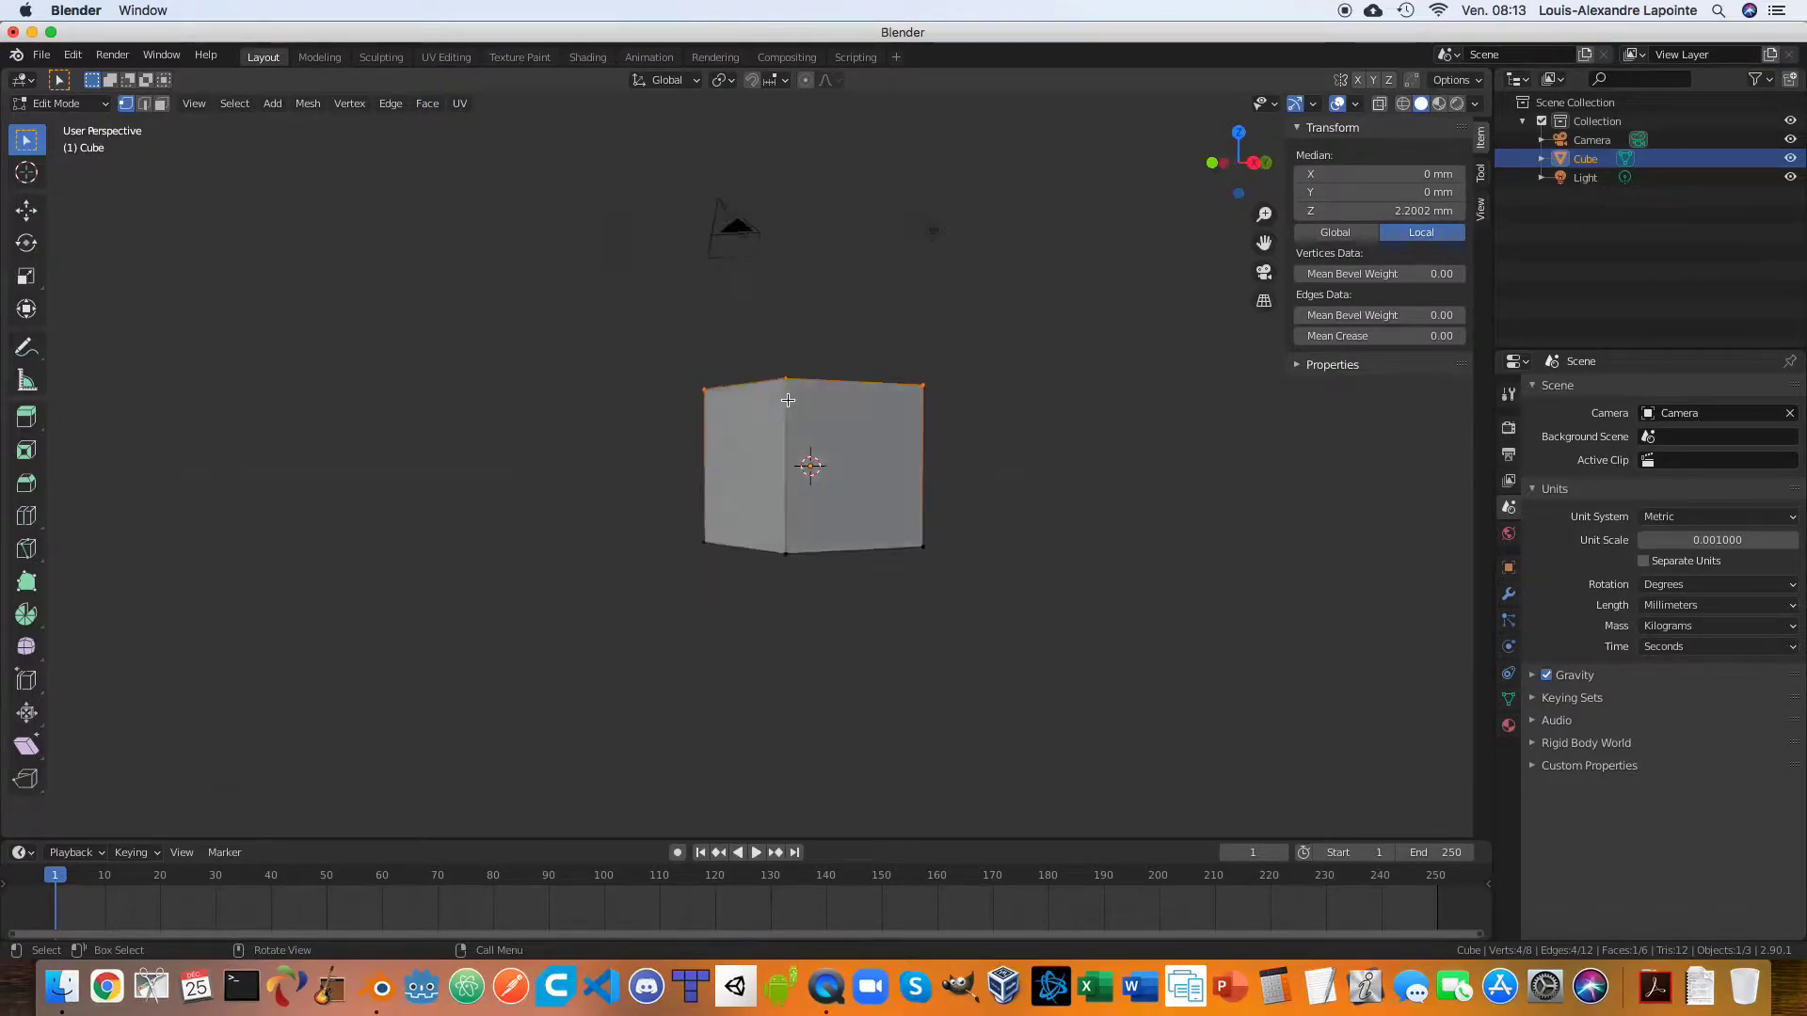
key(KP_5)
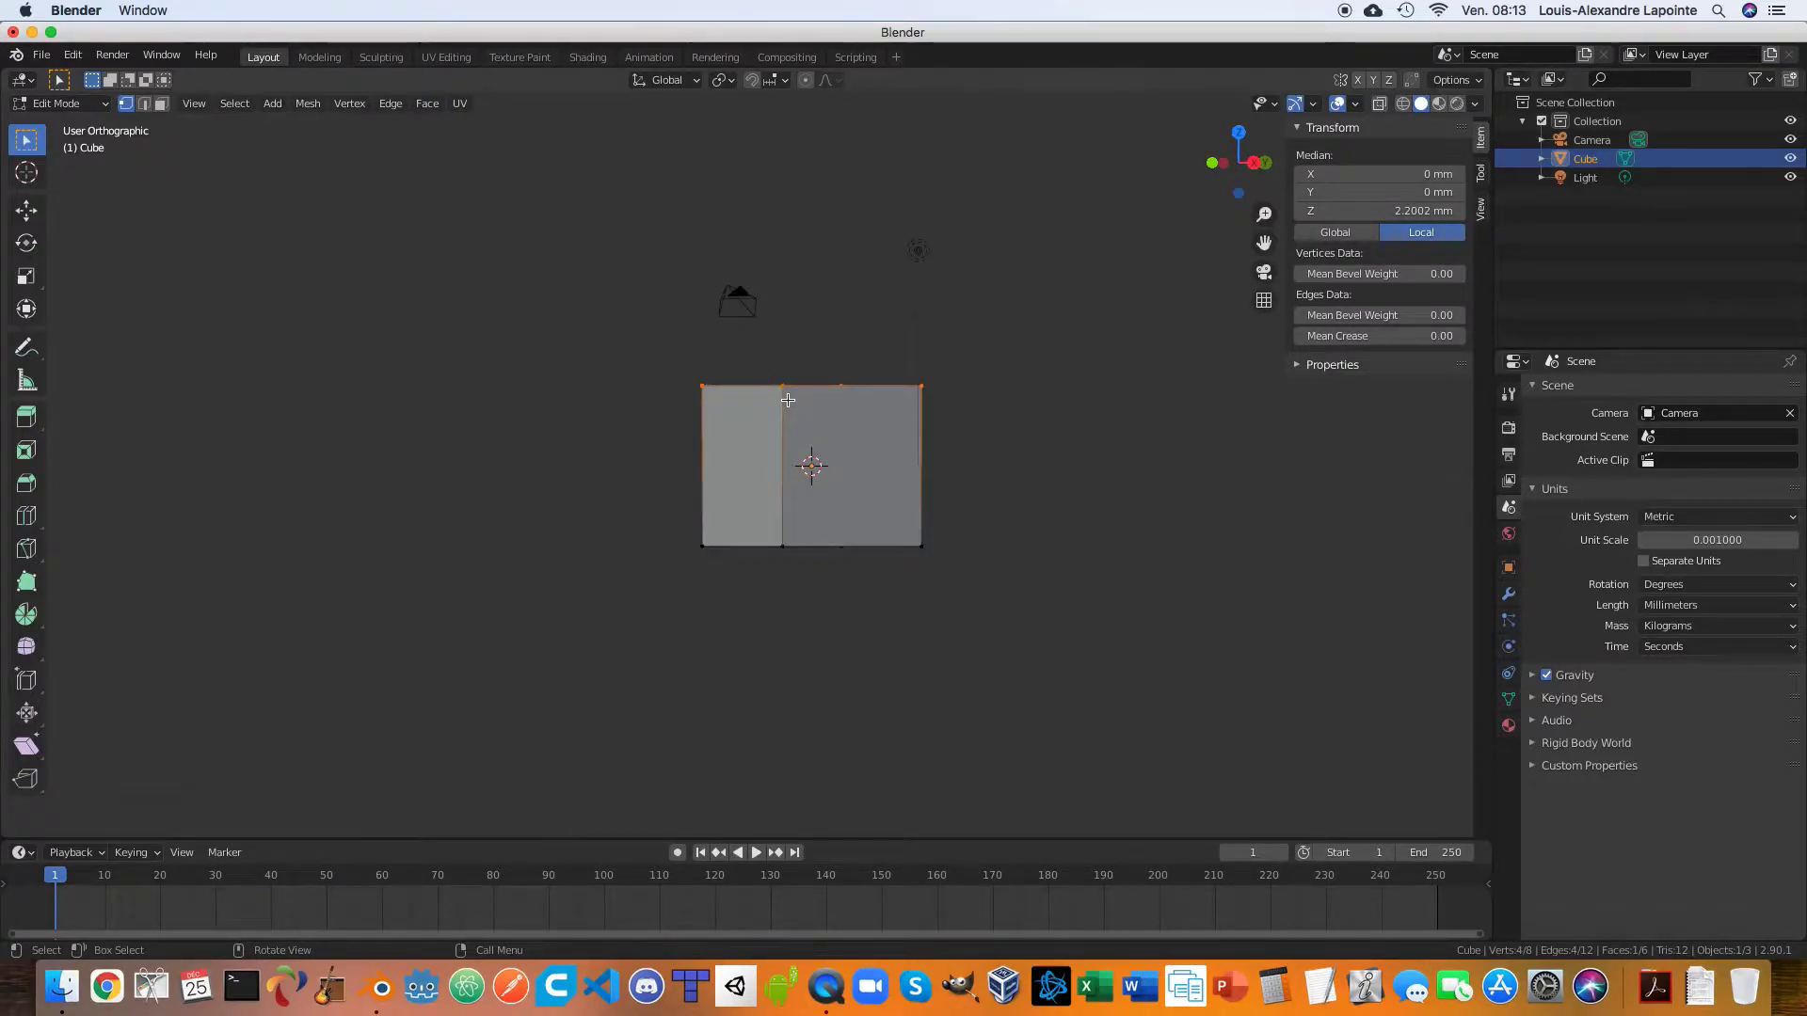
key(KP_5)
key(KP_5)
Orbit the view around the cube in fixed increments, first sideways and then upward.
key(KP_4)
key(KP_4)
key(KP_6)
key(KP_6)
key(KP_6)
key(KP_6)
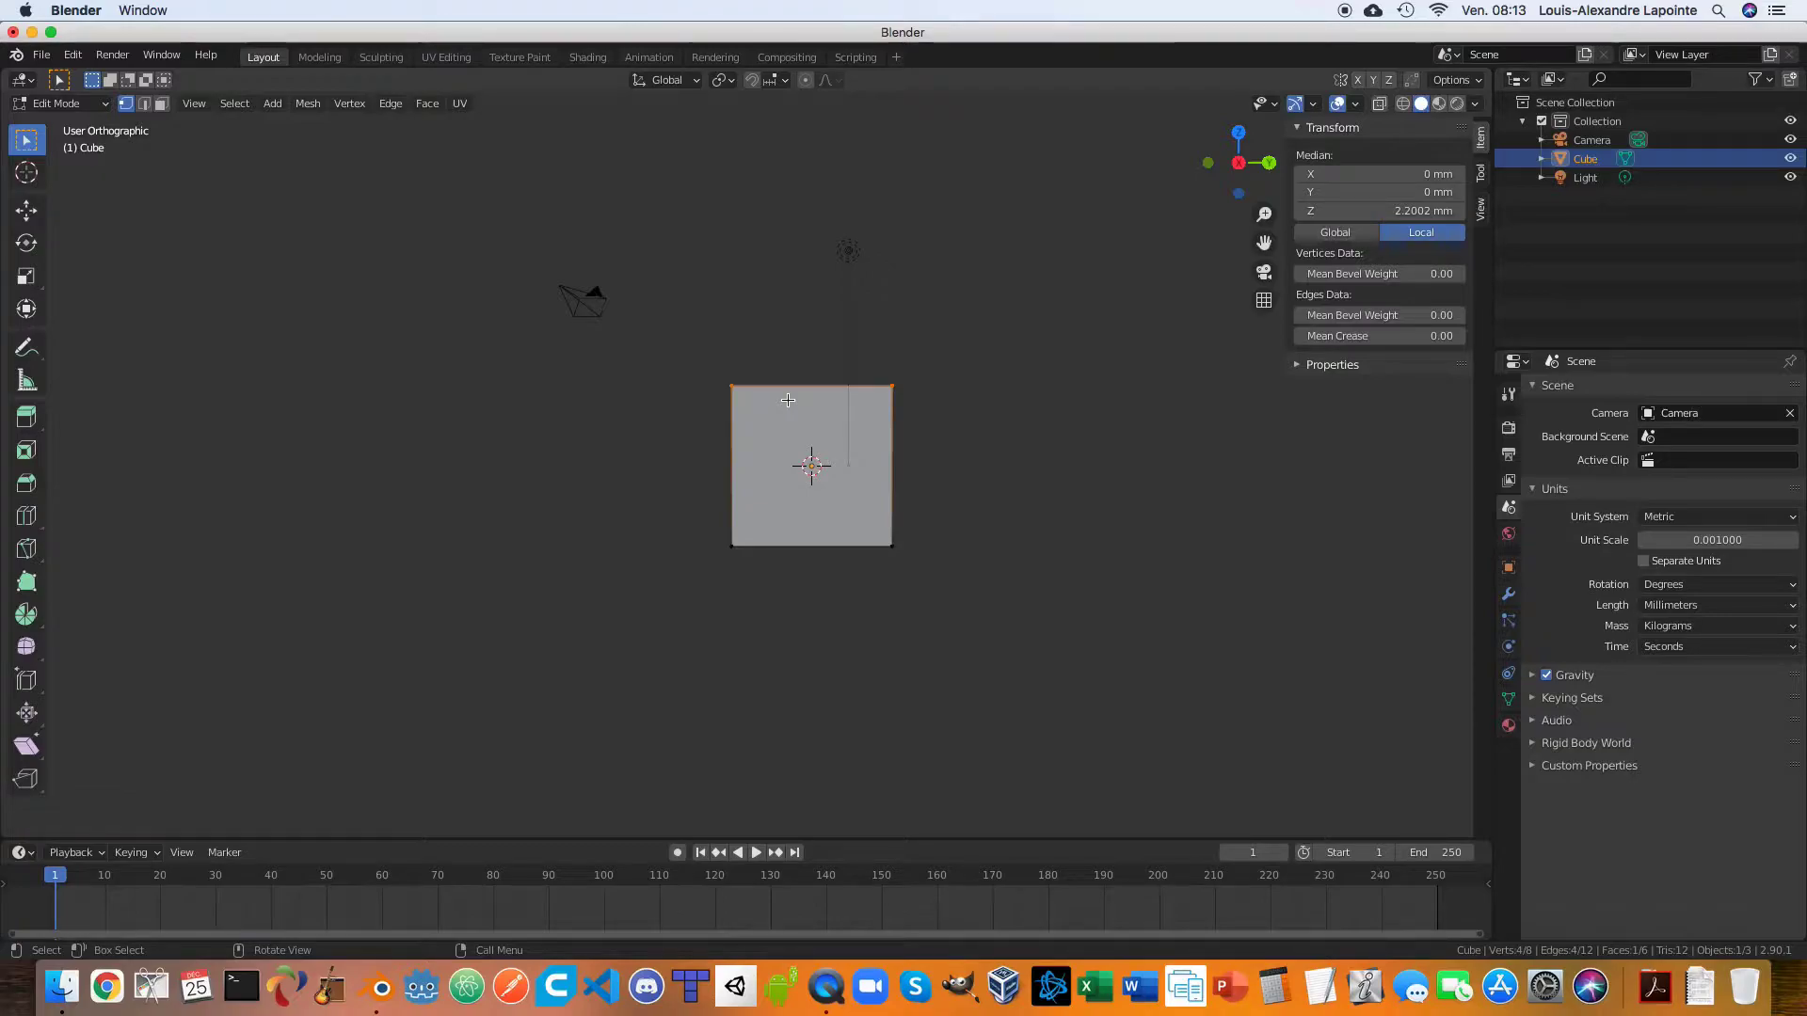
key(KP_8)
key(KP_8)
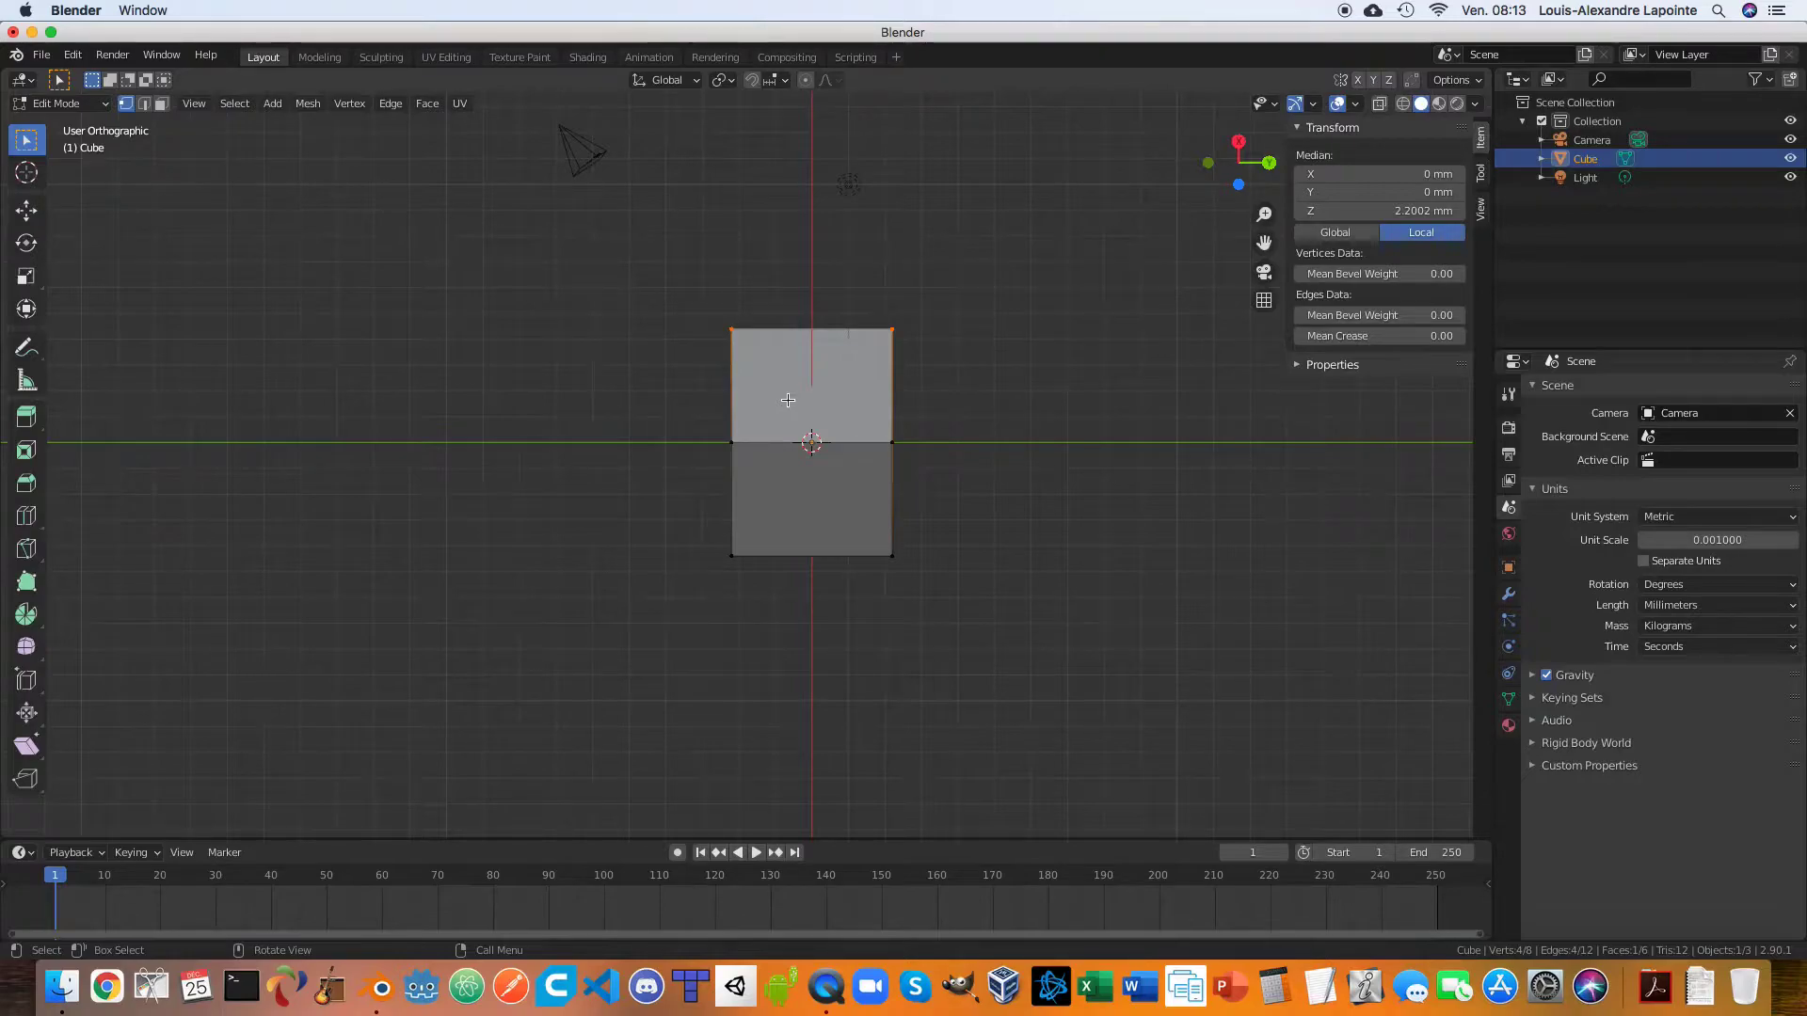
Pan the view in fixed increments horizontally and vertically around the cube.
key(ctrl+KP_6)
key(ctrl+KP_6)
key(ctrl+KP_4)
key(ctrl+KP_4)
key(ctrl+KP_4)
key(ctrl+KP_4)
key(ctrl+KP_4)
key(ctrl+KP_4)
key(ctrl+KP_6)
key(ctrl+KP_6)
key(ctrl+KP_8)
key(ctrl+KP_8)
key(ctrl+KP_8)
key(ctrl+KP_2)
key(ctrl+KP_2)
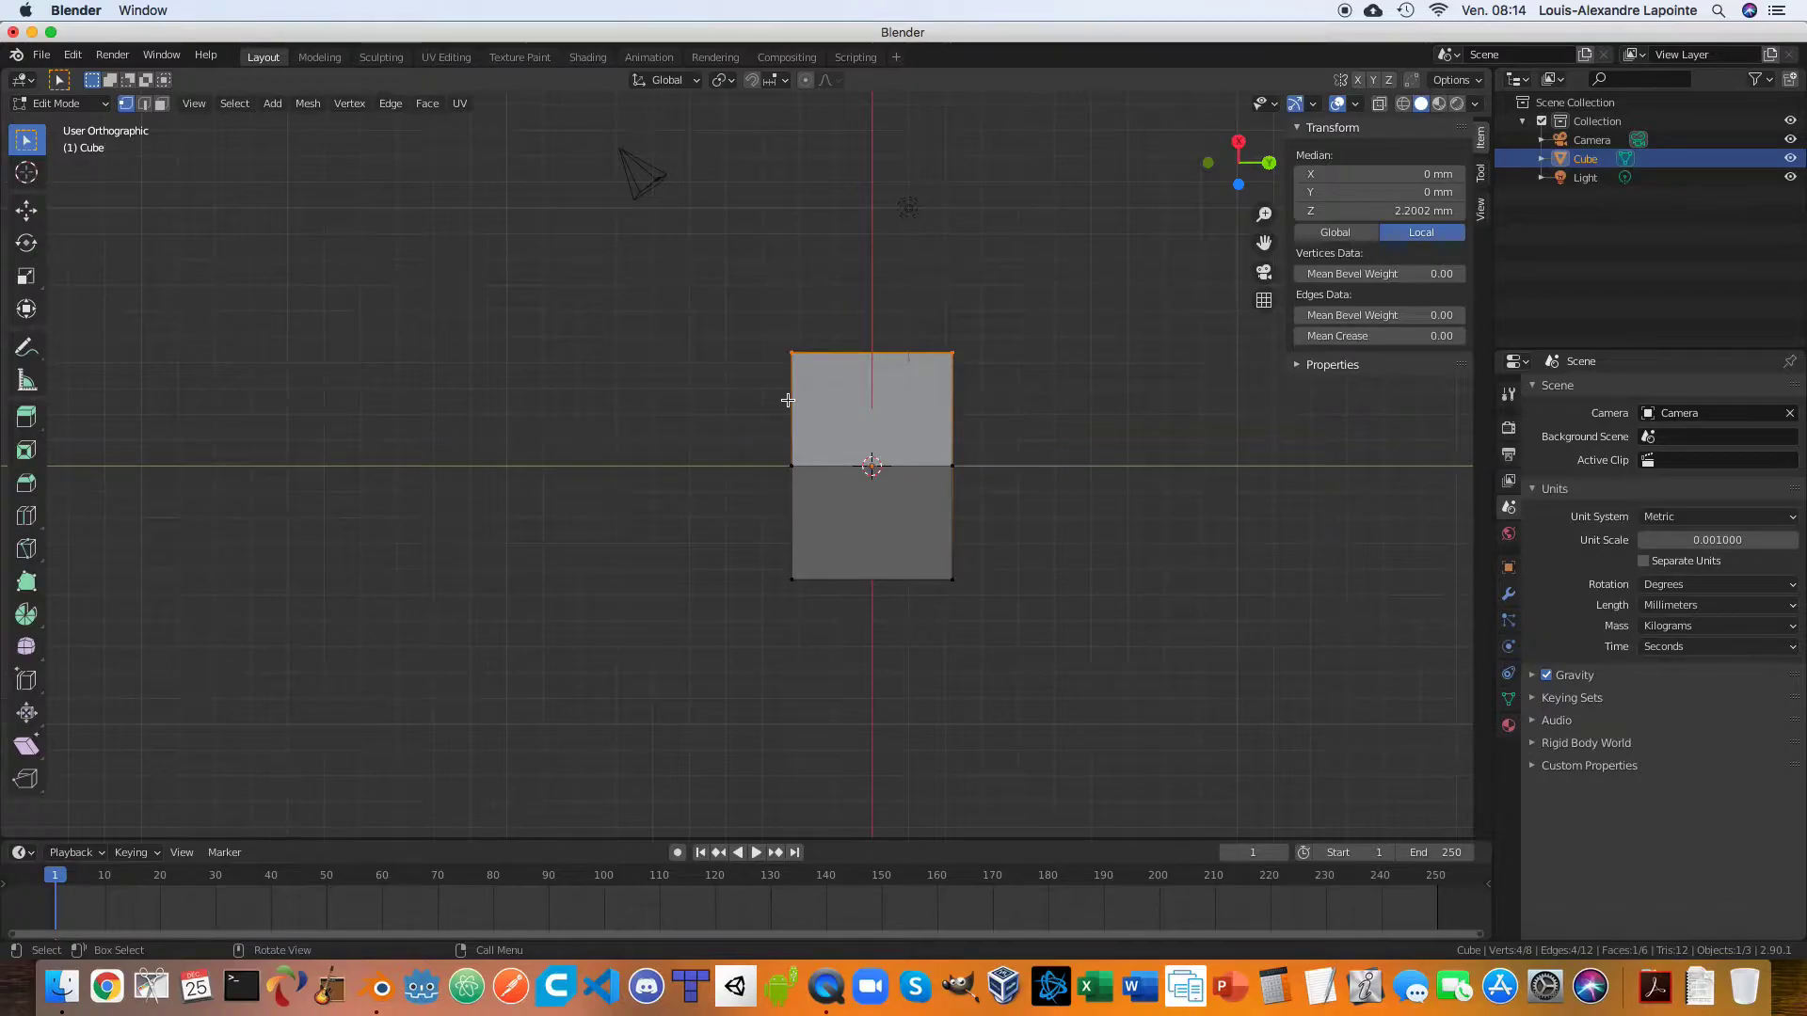
Return to the front view and inspect the cube by freely panning, orbiting and zooming to an angled perspective.
key(KP_1)
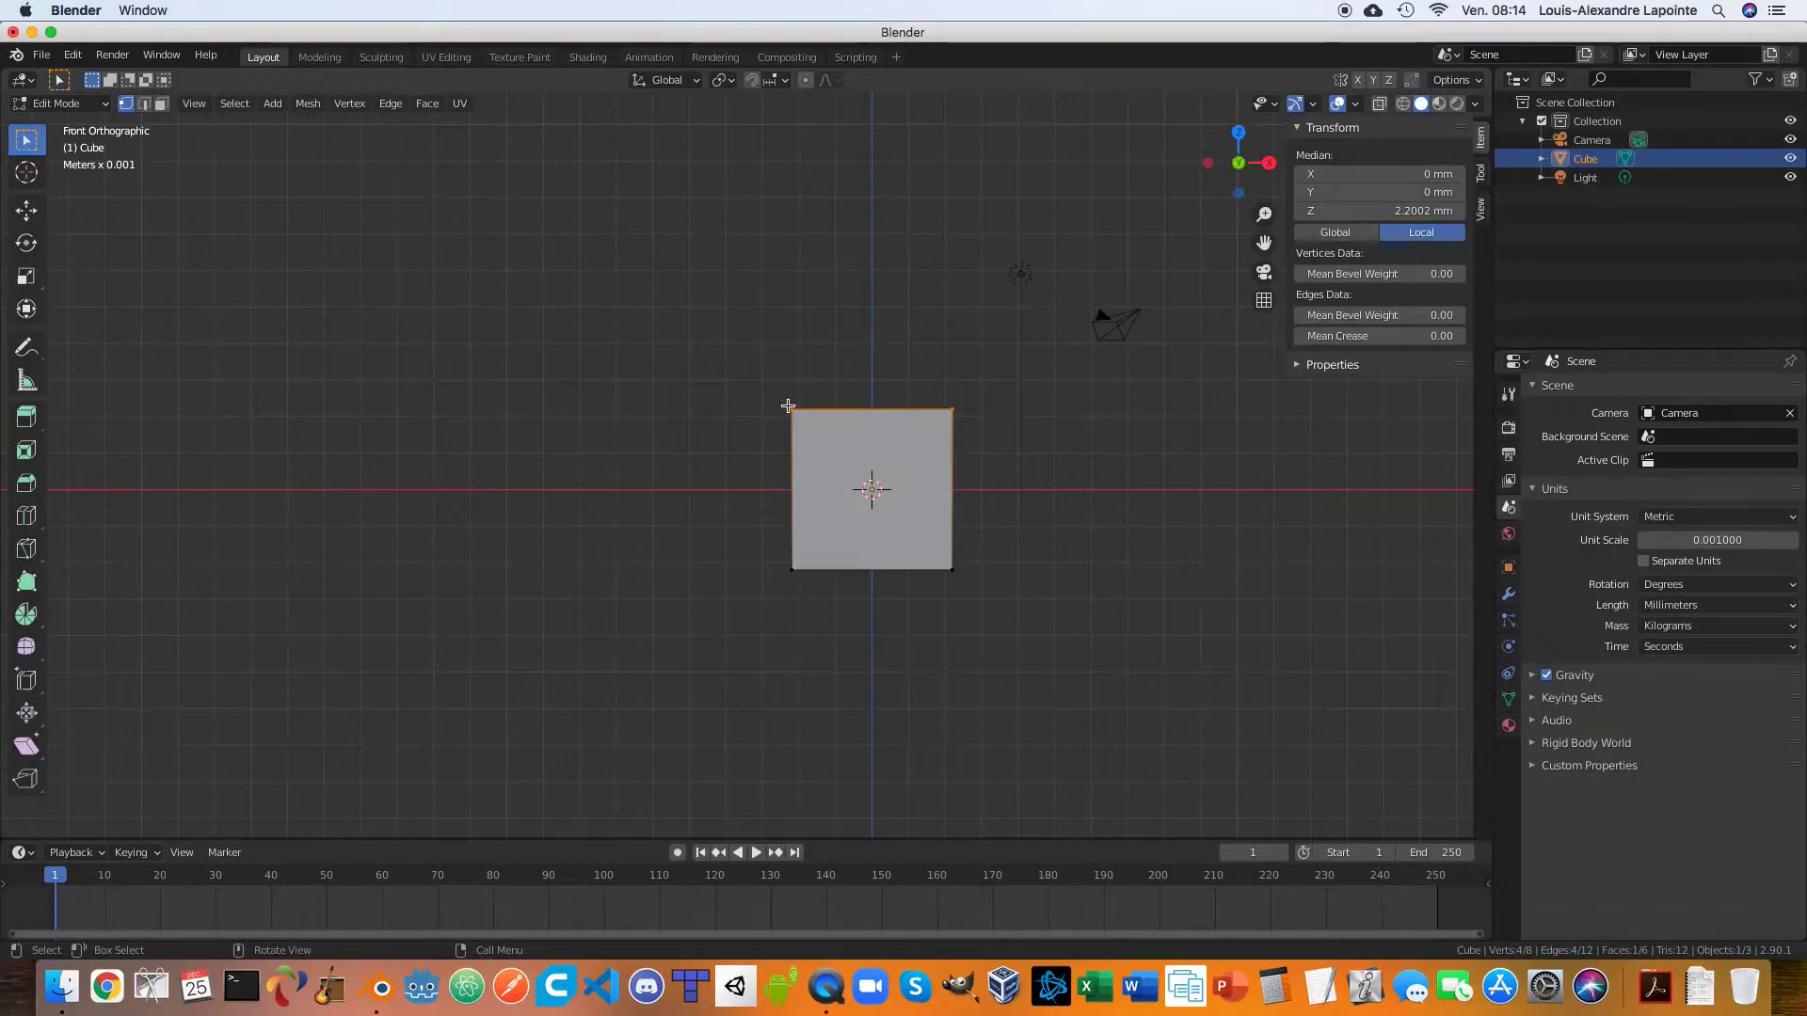
shift+middle_drag(1020, 541, 902, 533)
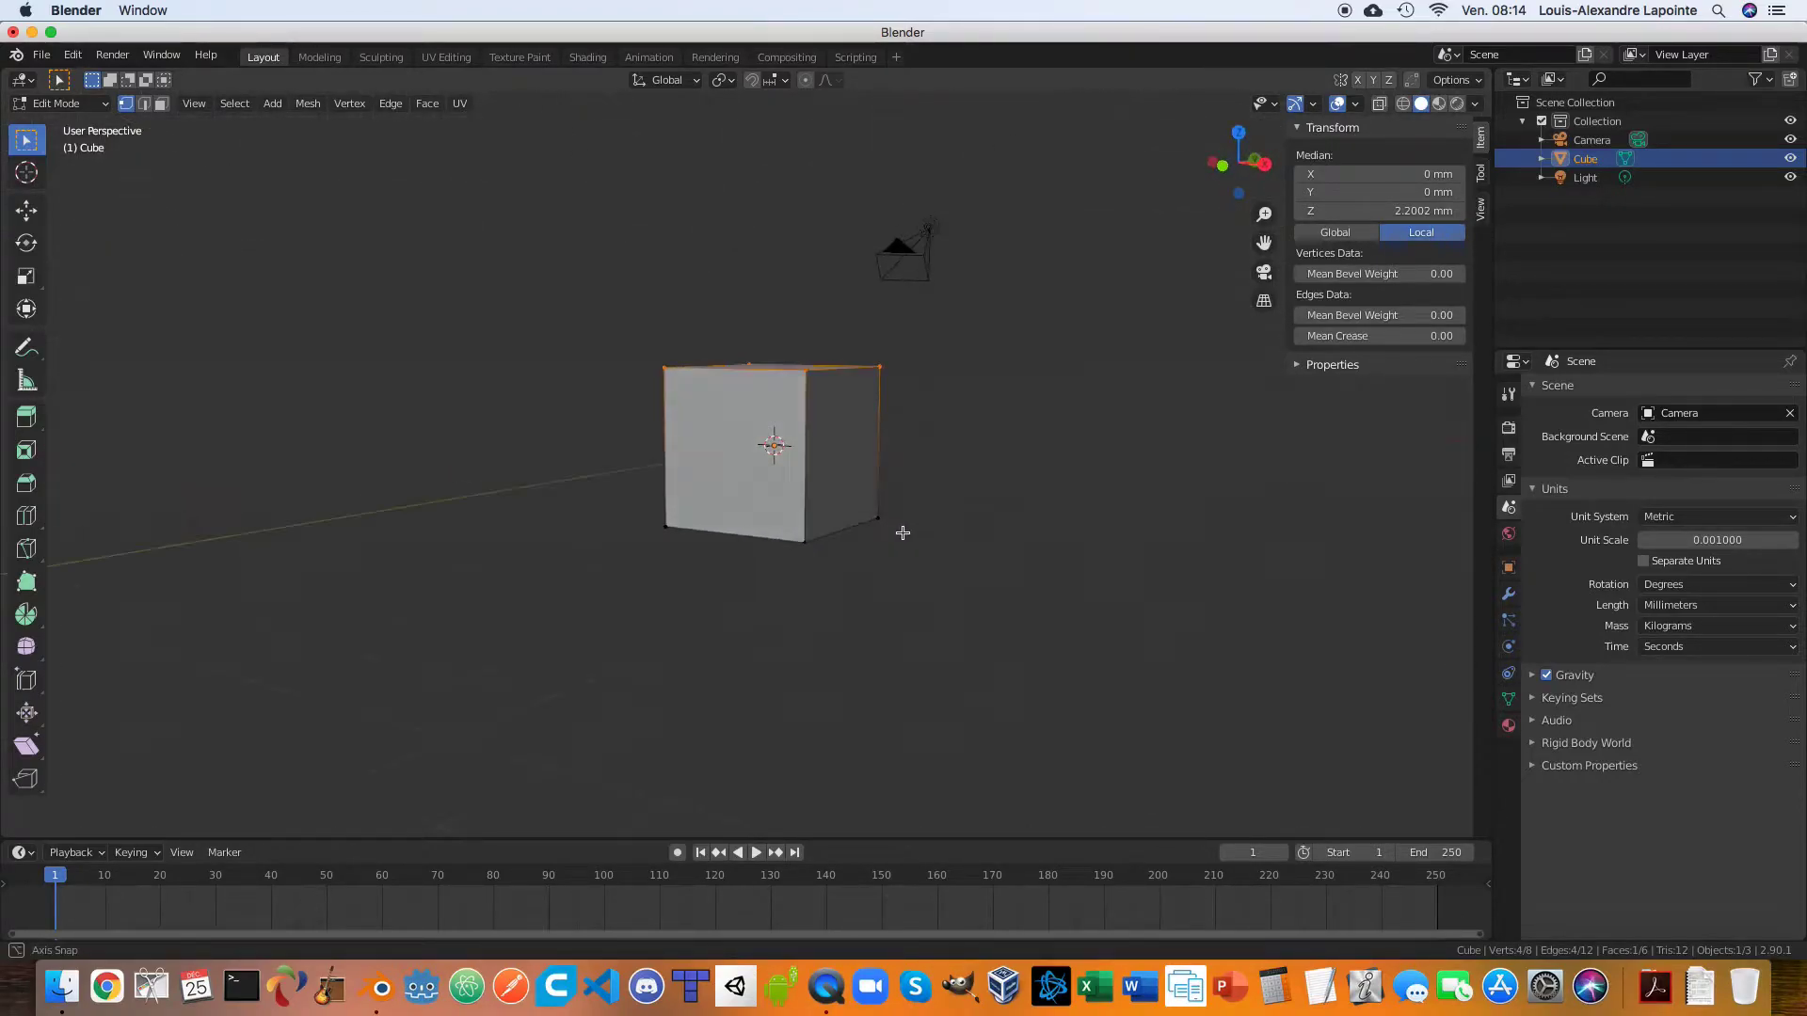
middle_drag(800, 461, 838, 436)
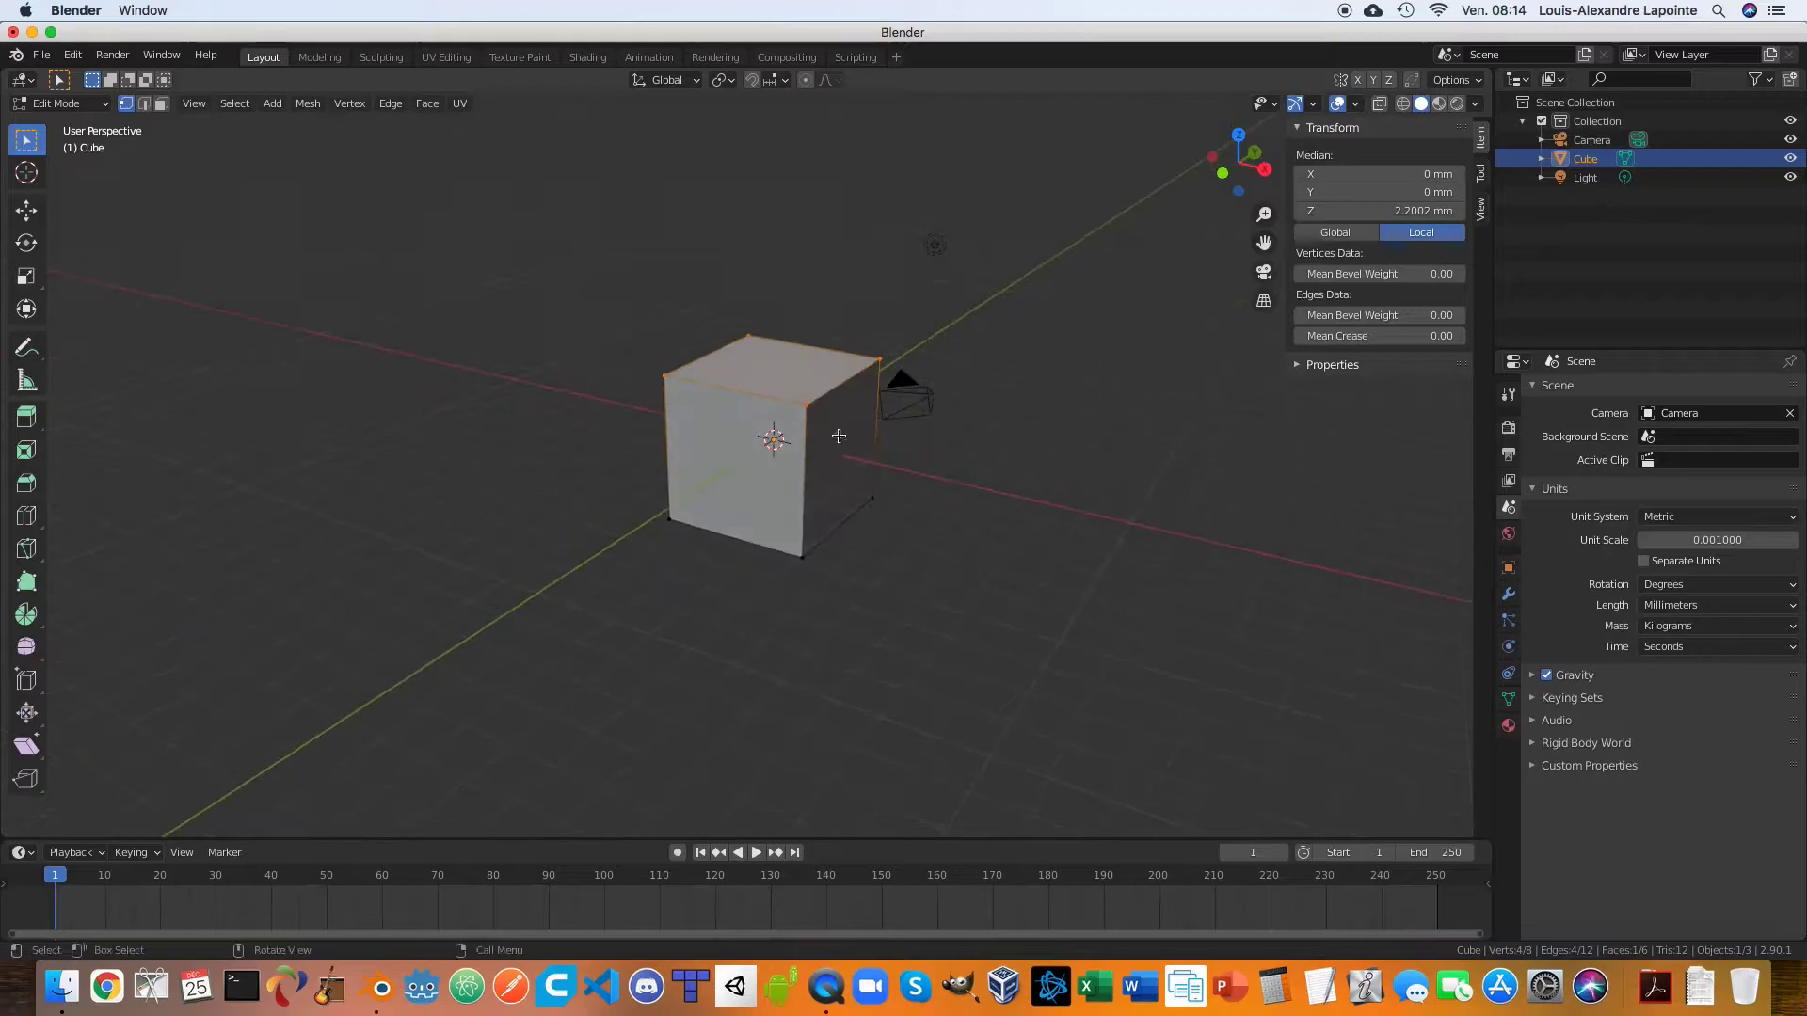
scroll(900, 584, down, 3)
scroll(900, 584, up, 3)
mouse_move(907, 597)
middle_down()
mouse_move(928, 564)
mouse_move(956, 568)
mouse_move(916, 574)
middle_up()
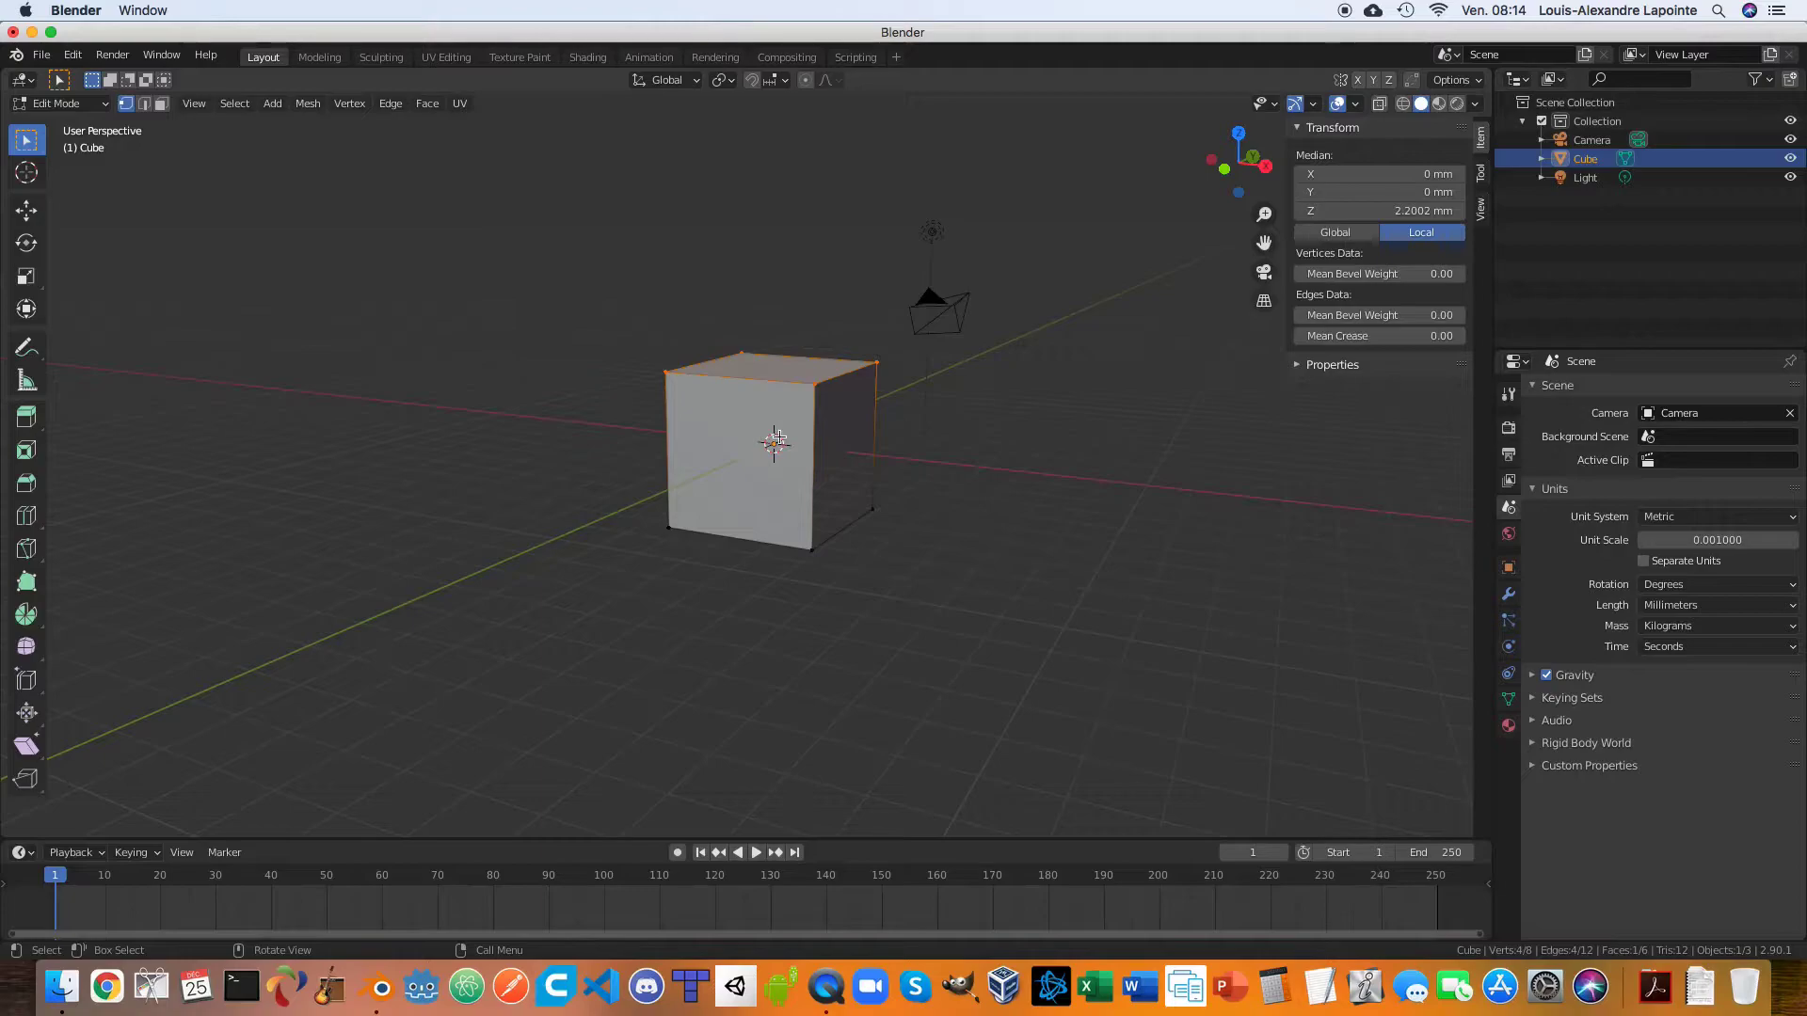
Leave Edit Mode and add a cylinder mesh at the scene origin.
key(Tab)
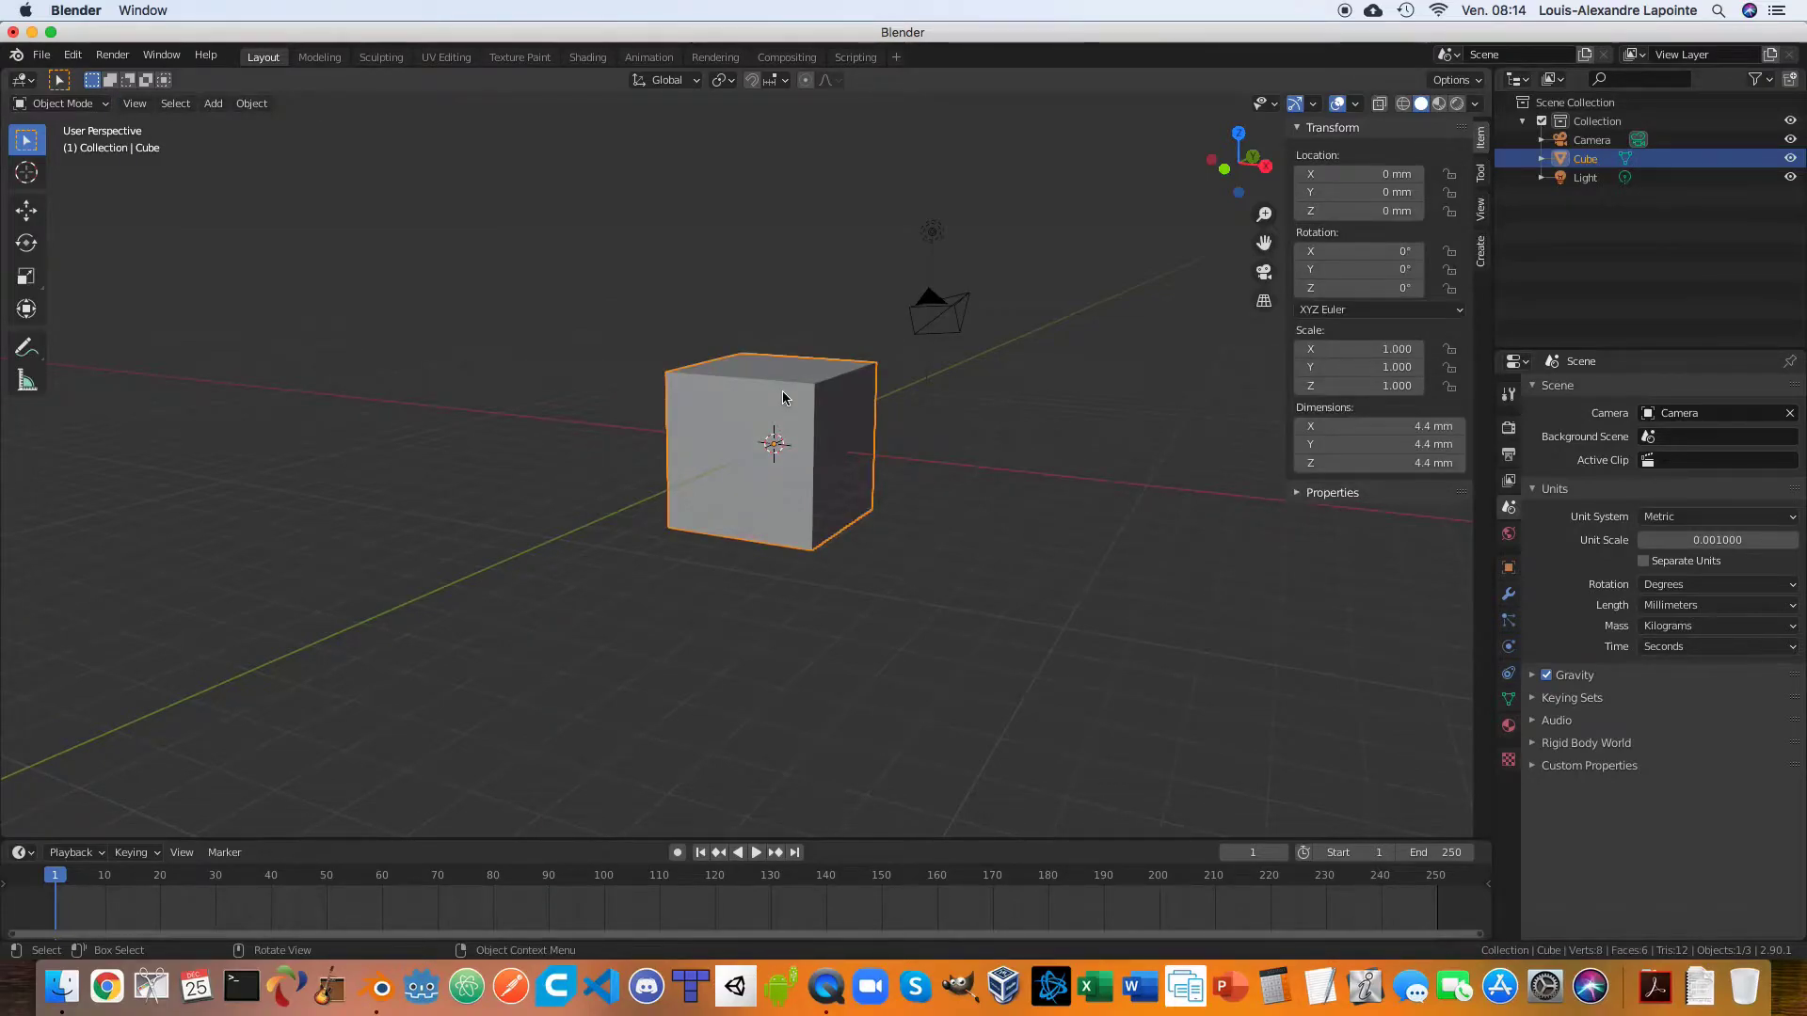
key(shift+a)
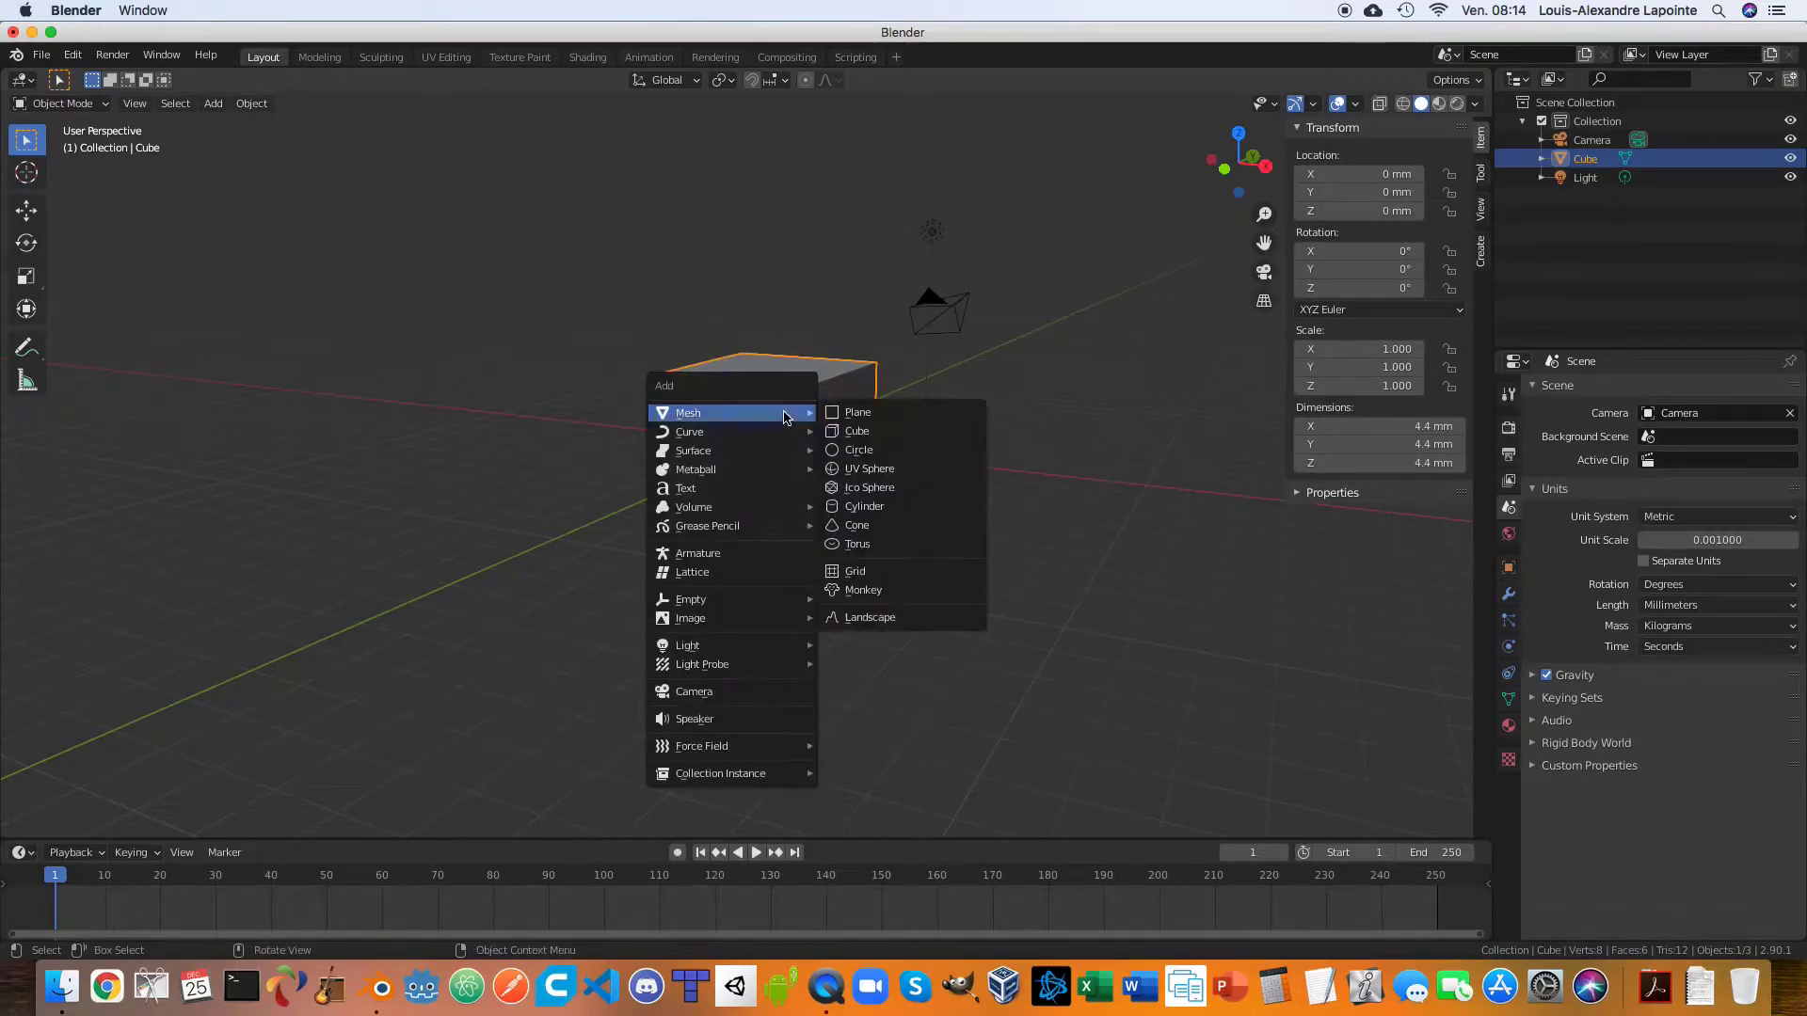
key(shift+a)
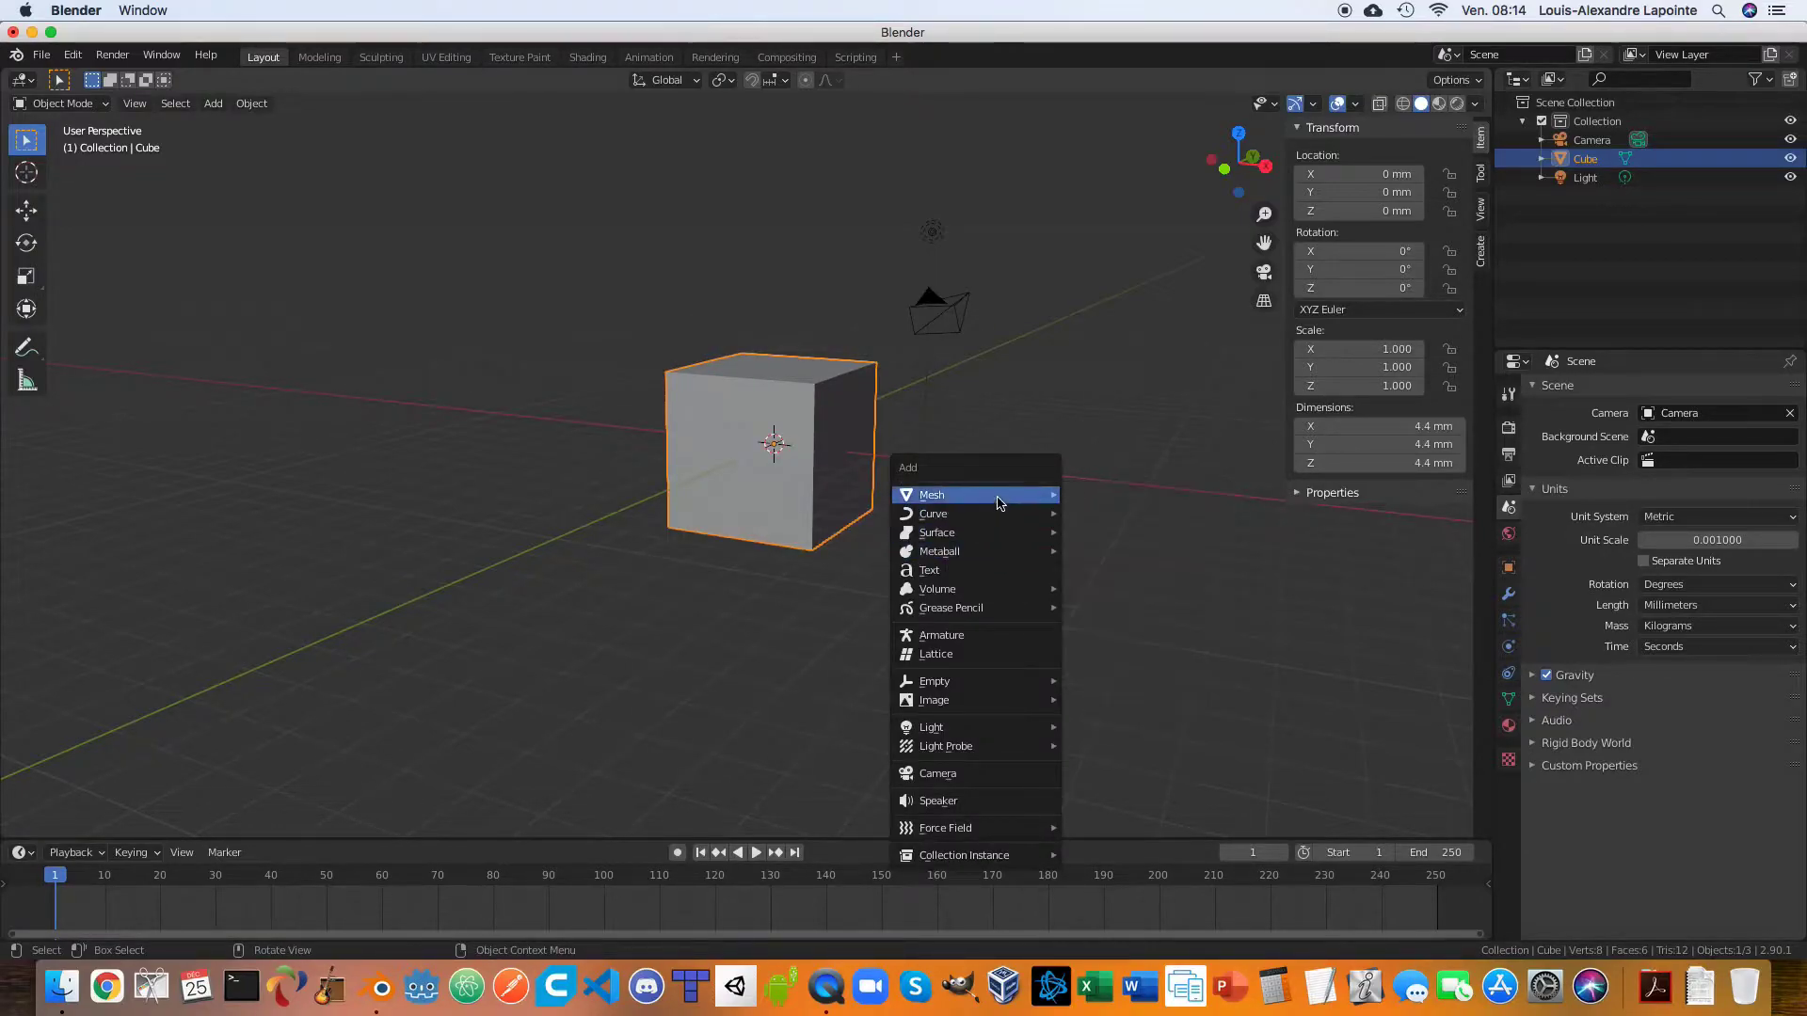
mouse_move(1007, 494)
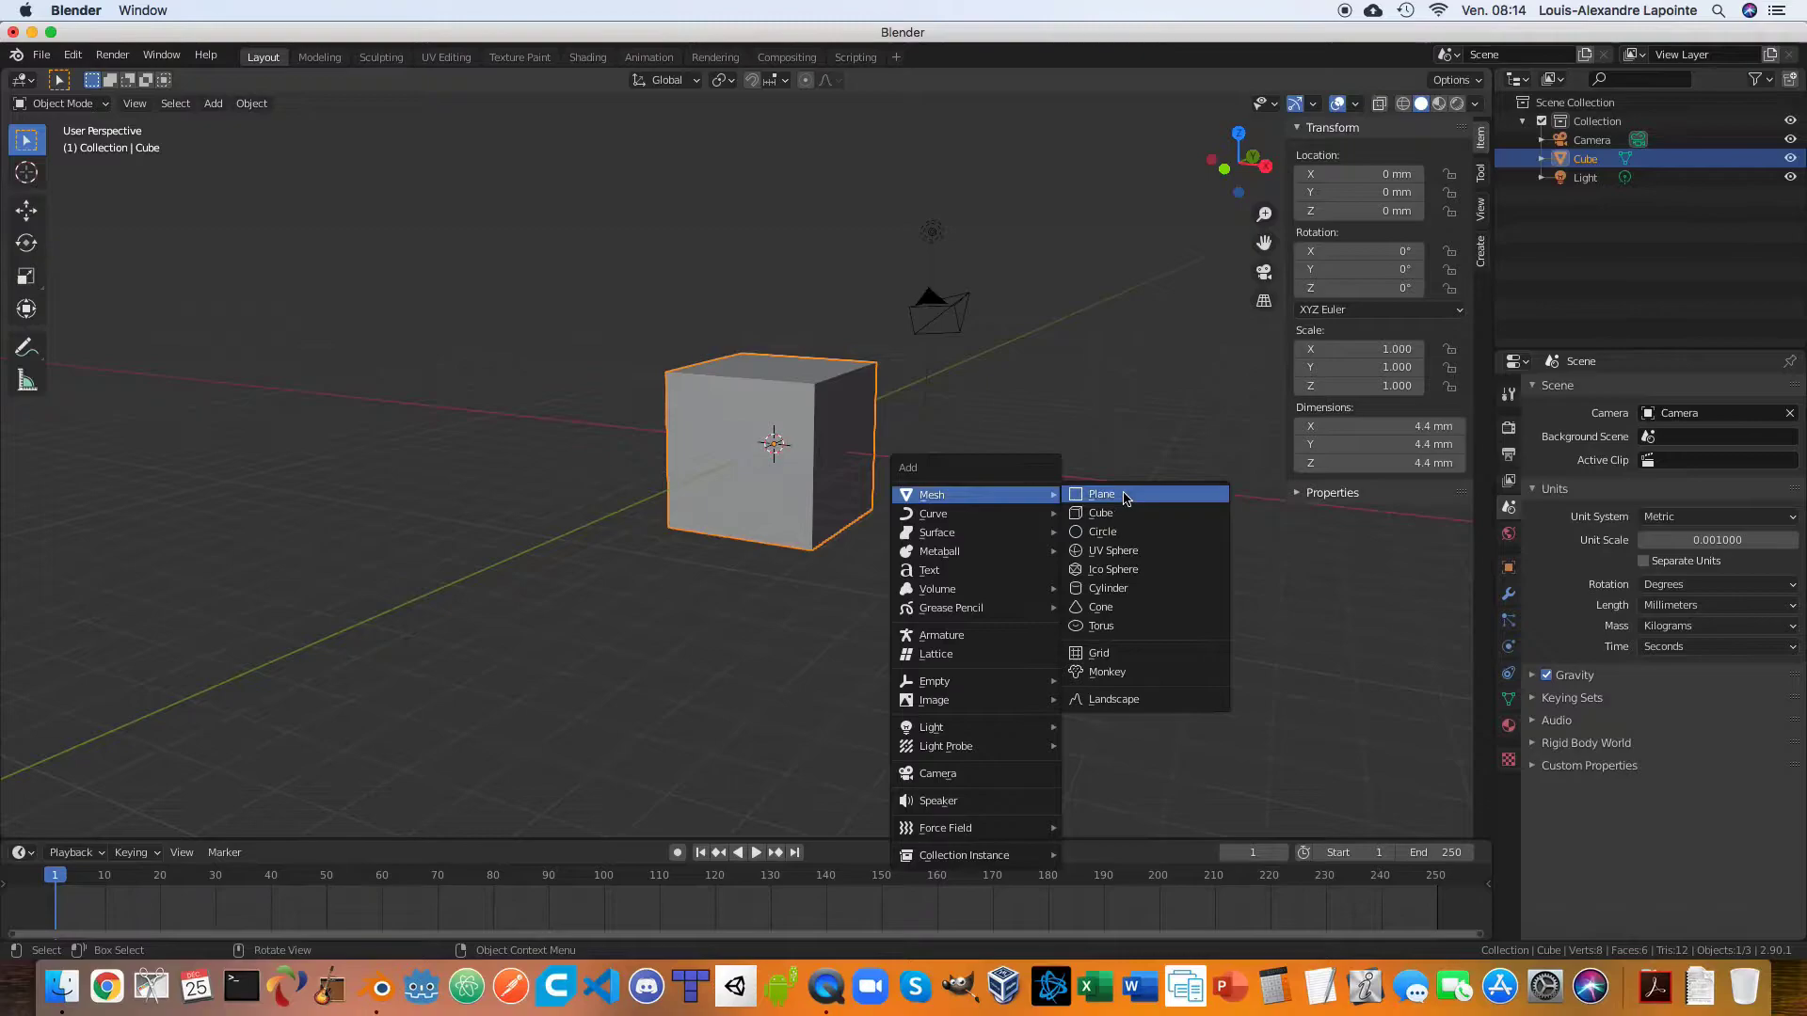
click(1109, 588)
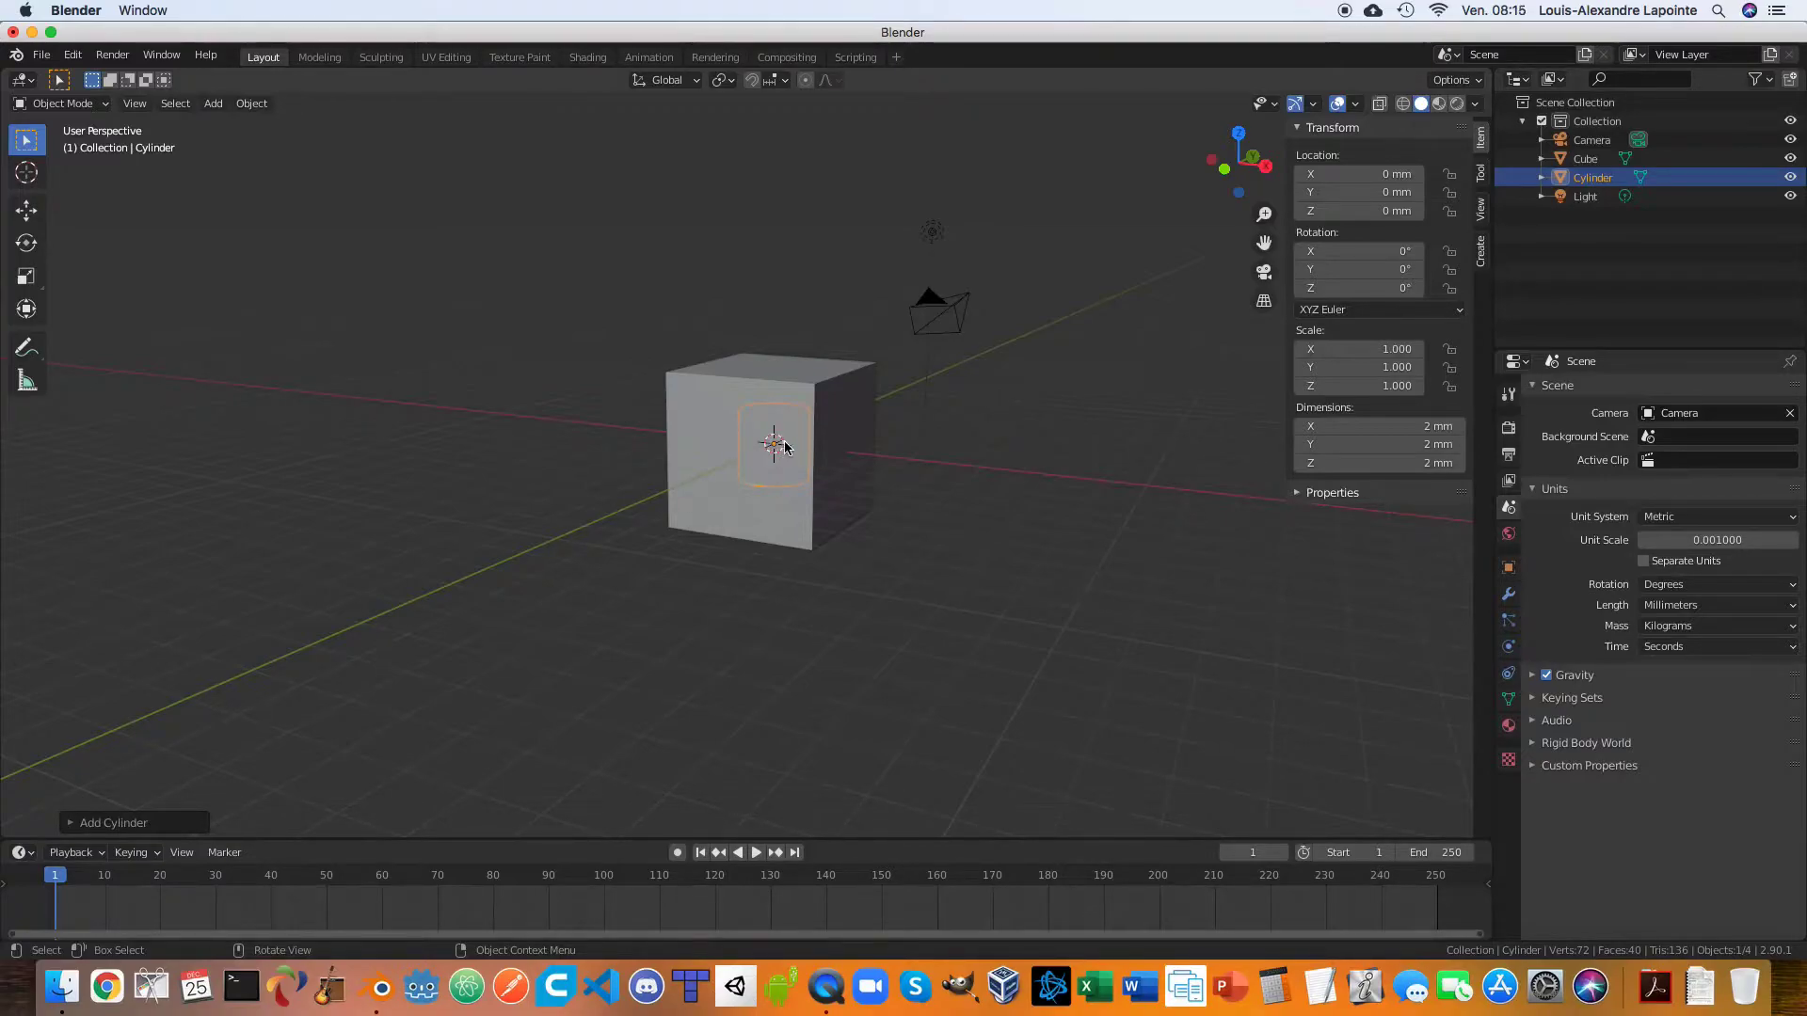
Place the 3D cursor at three different spots in the empty space around the cube.
click(26, 176)
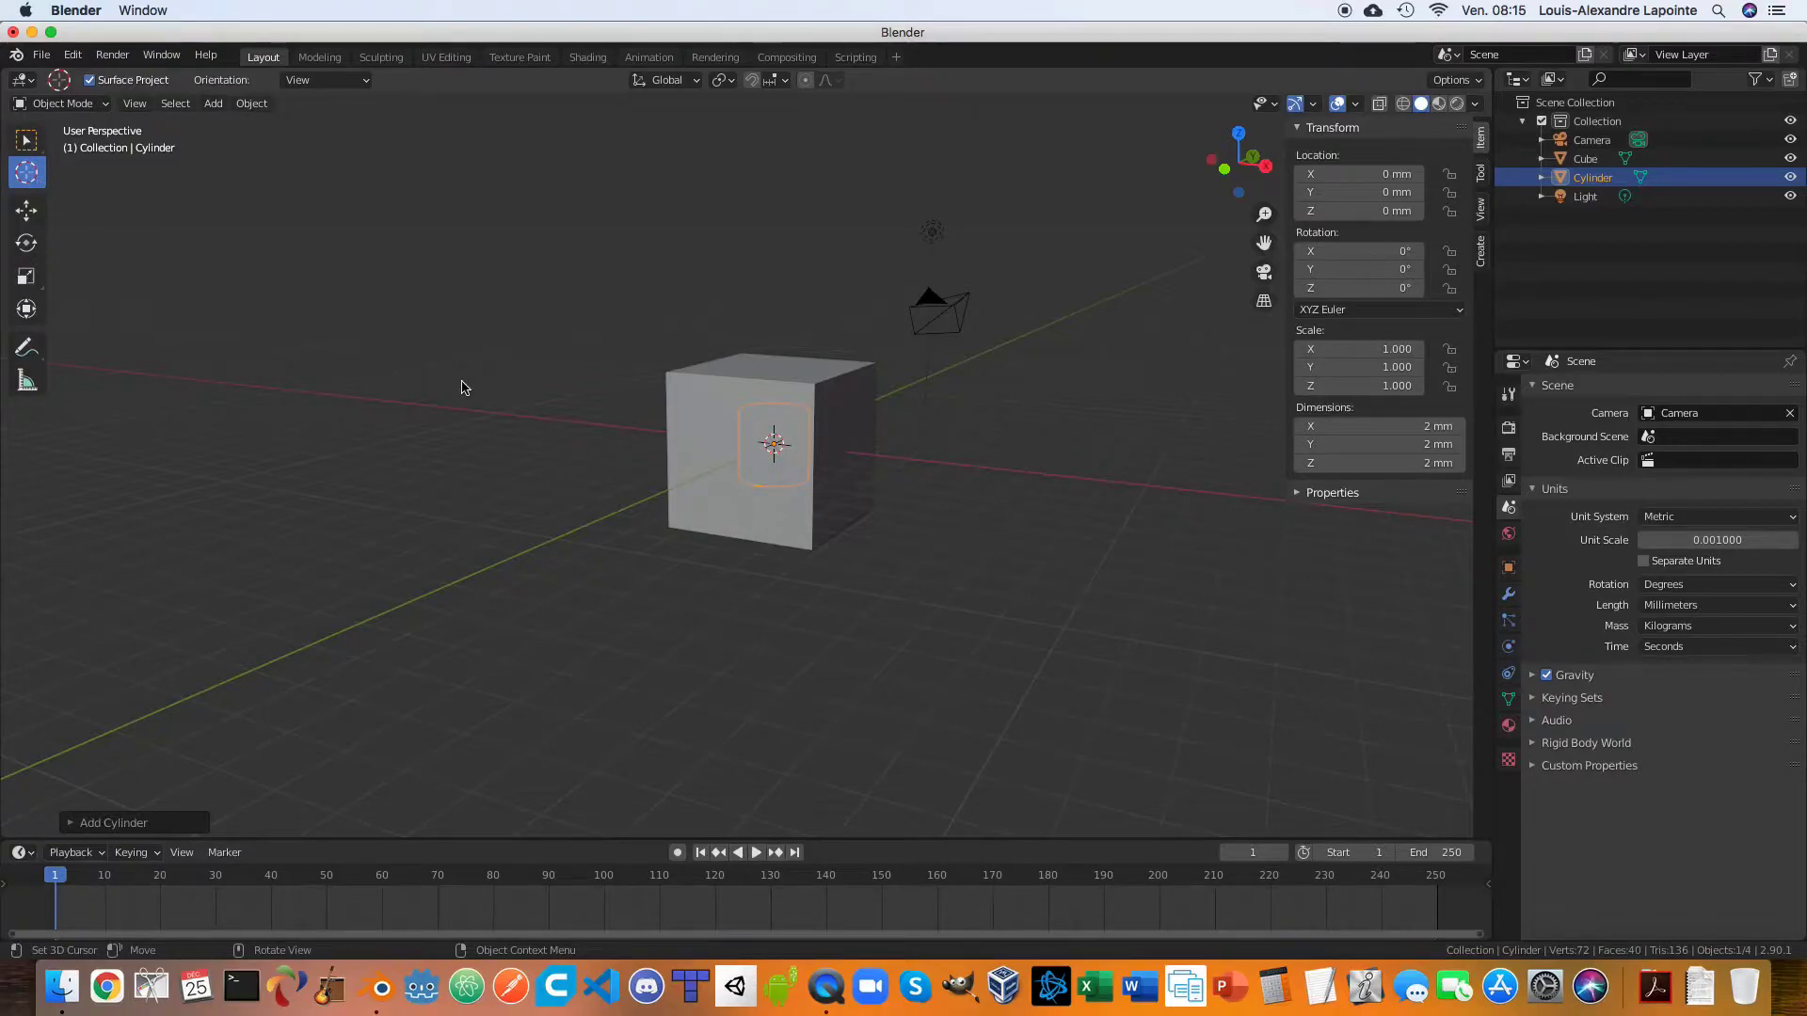
click(462, 554)
click(820, 657)
click(1069, 520)
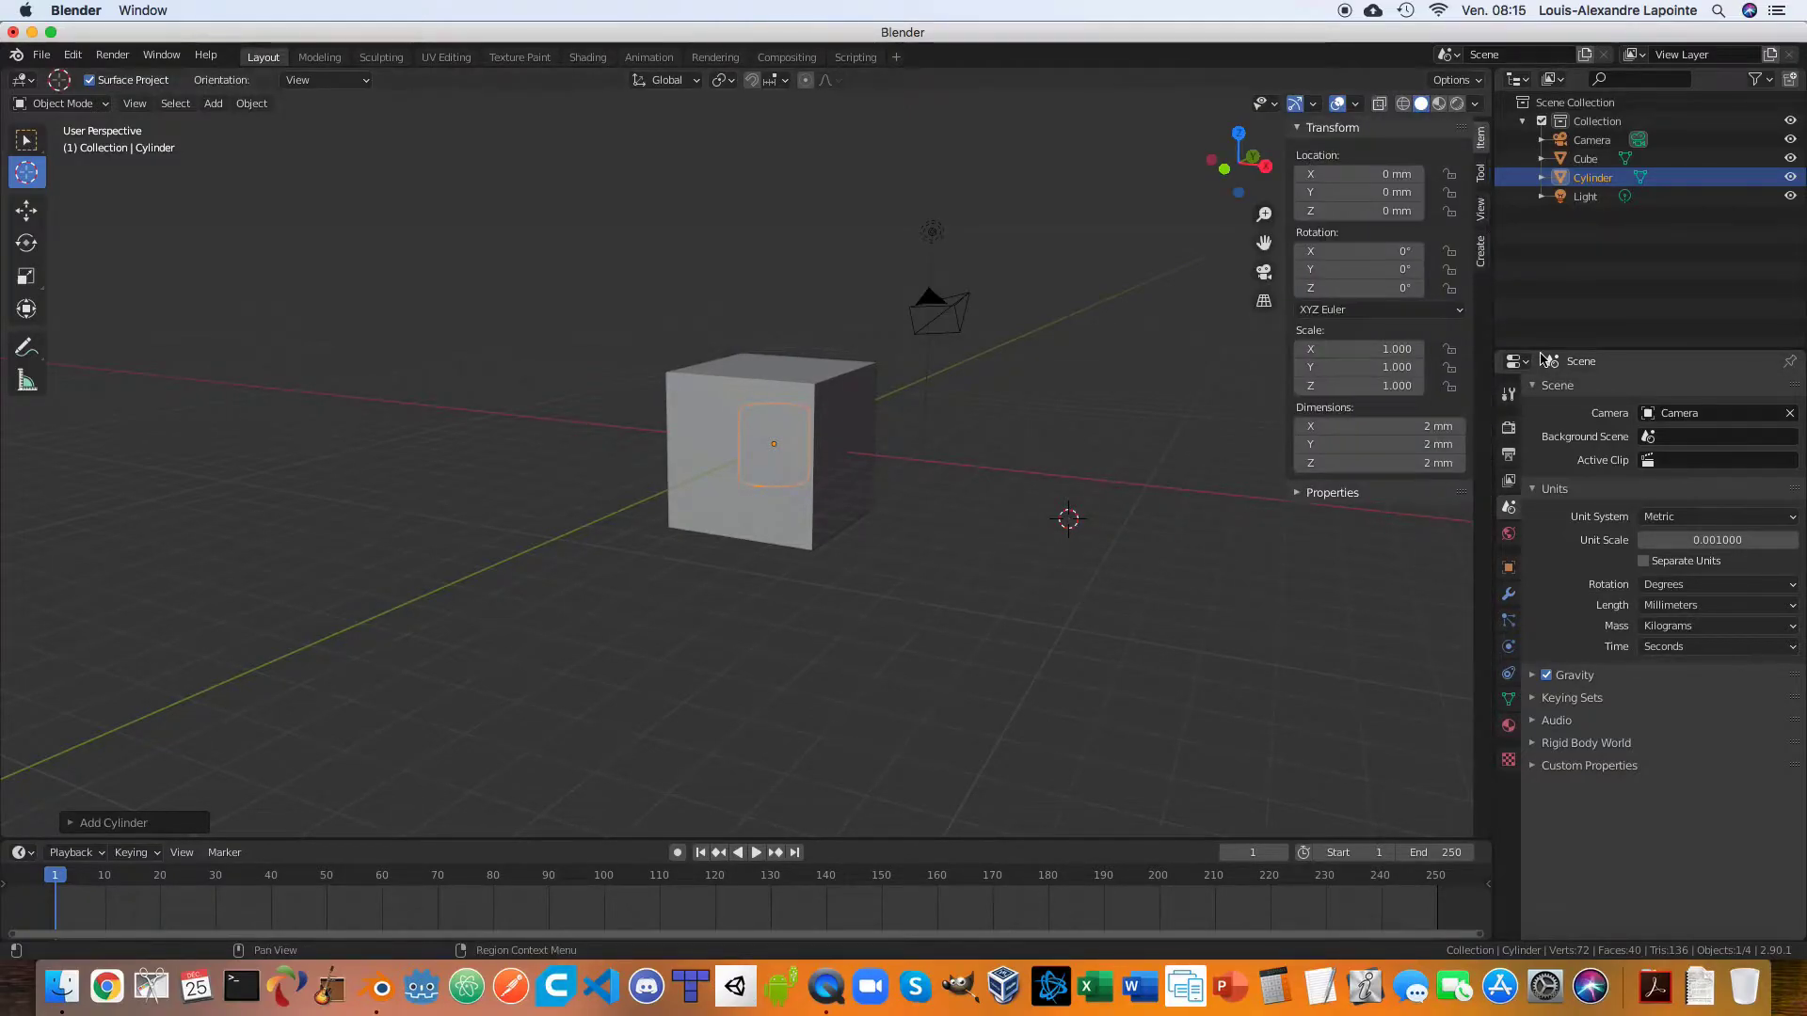
Set the 3D cursor's X, Y and Z location to 0 mm.
click(1482, 222)
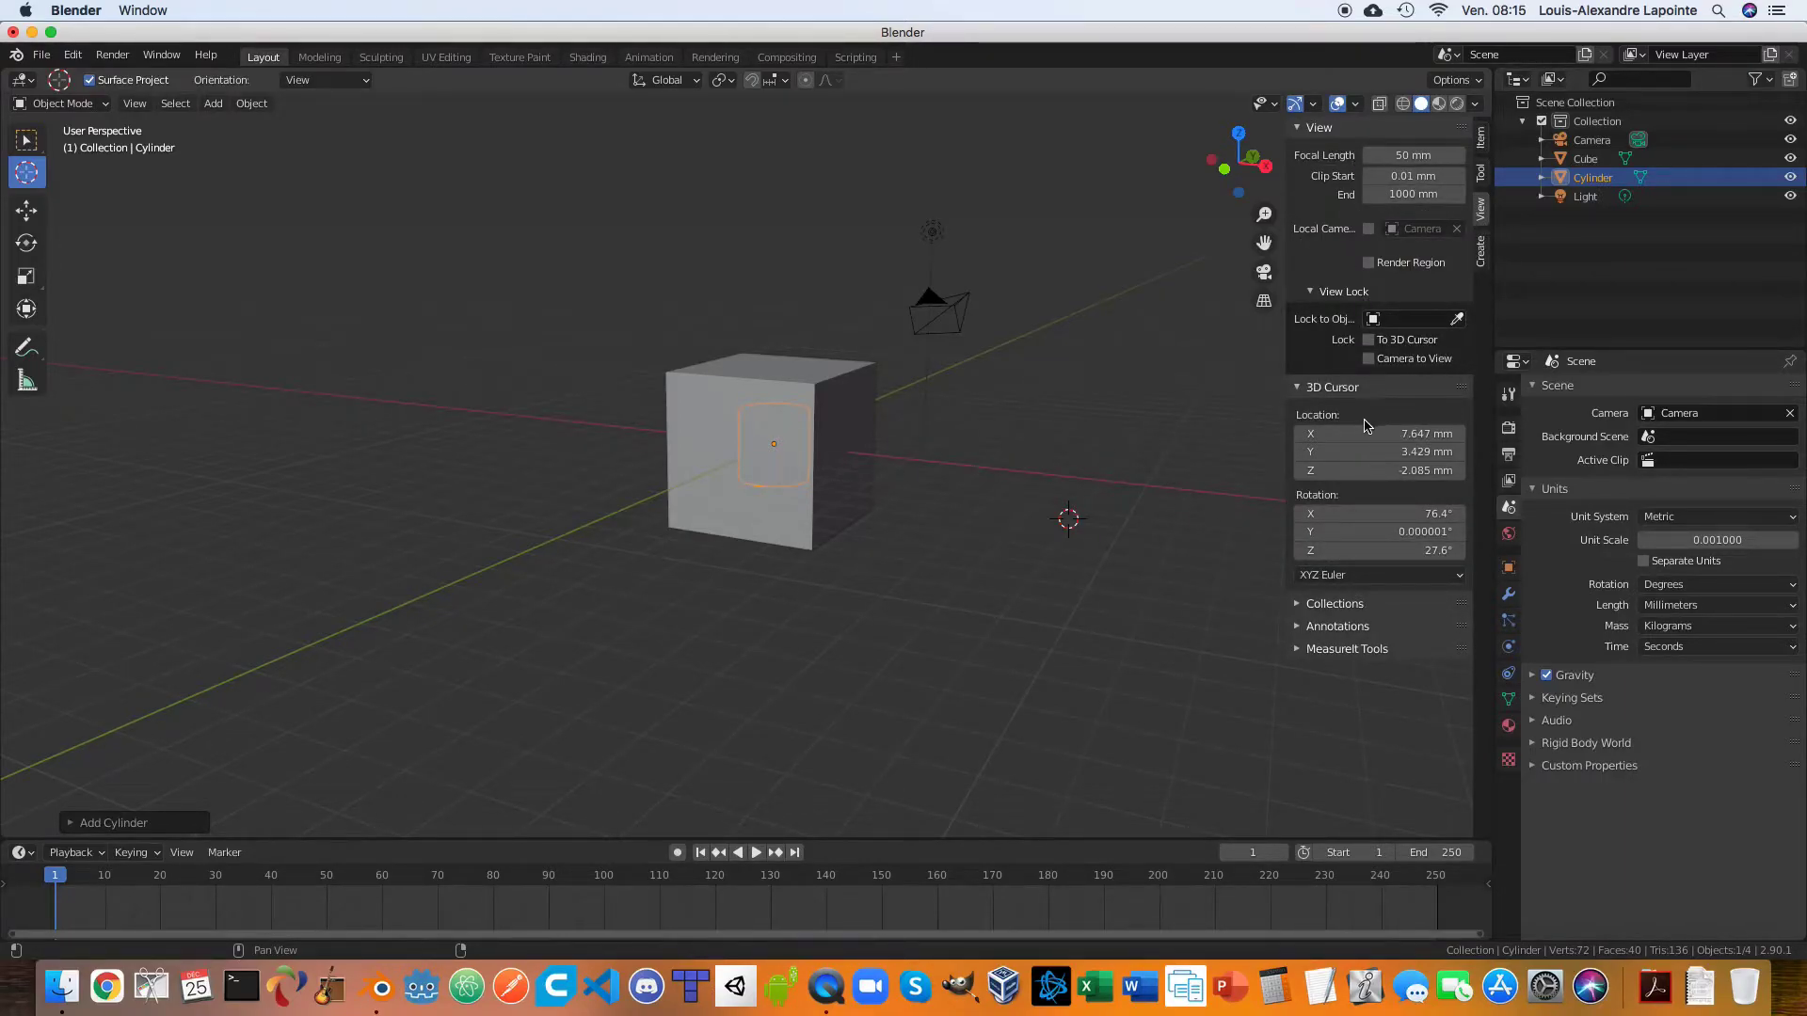
drag(1401, 433, 1401, 472)
text(0)
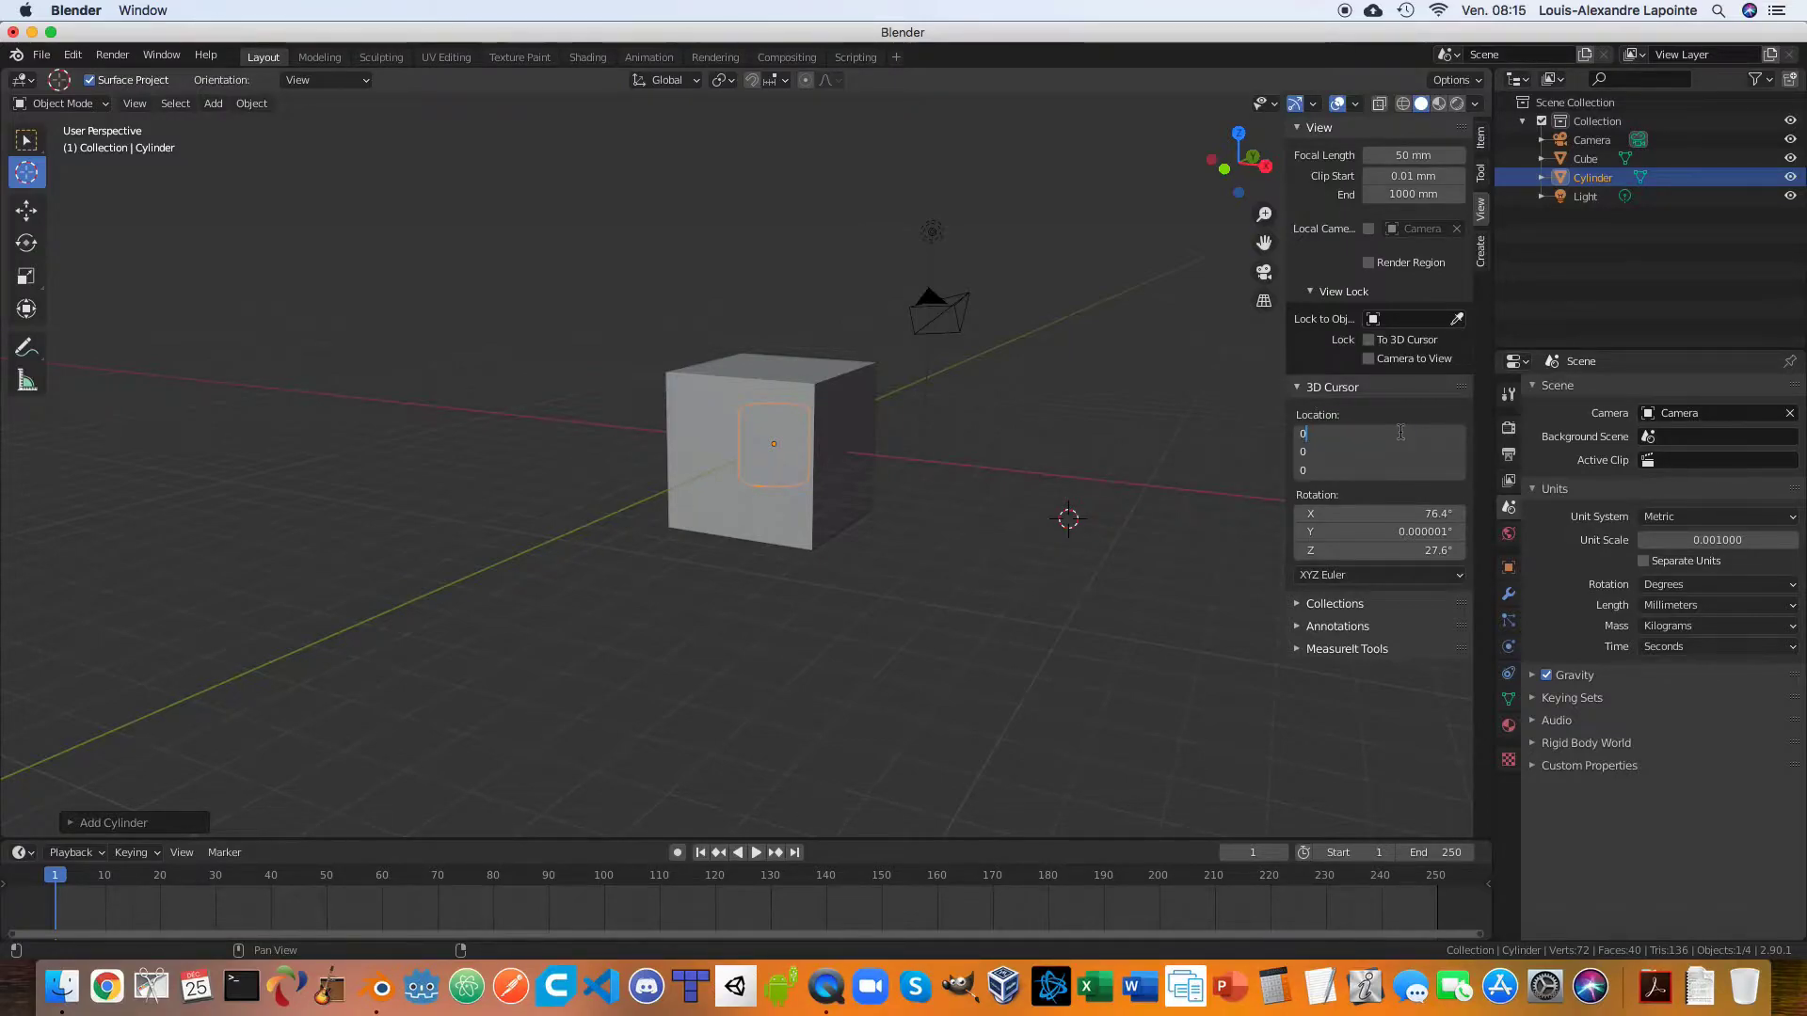
key(Return)
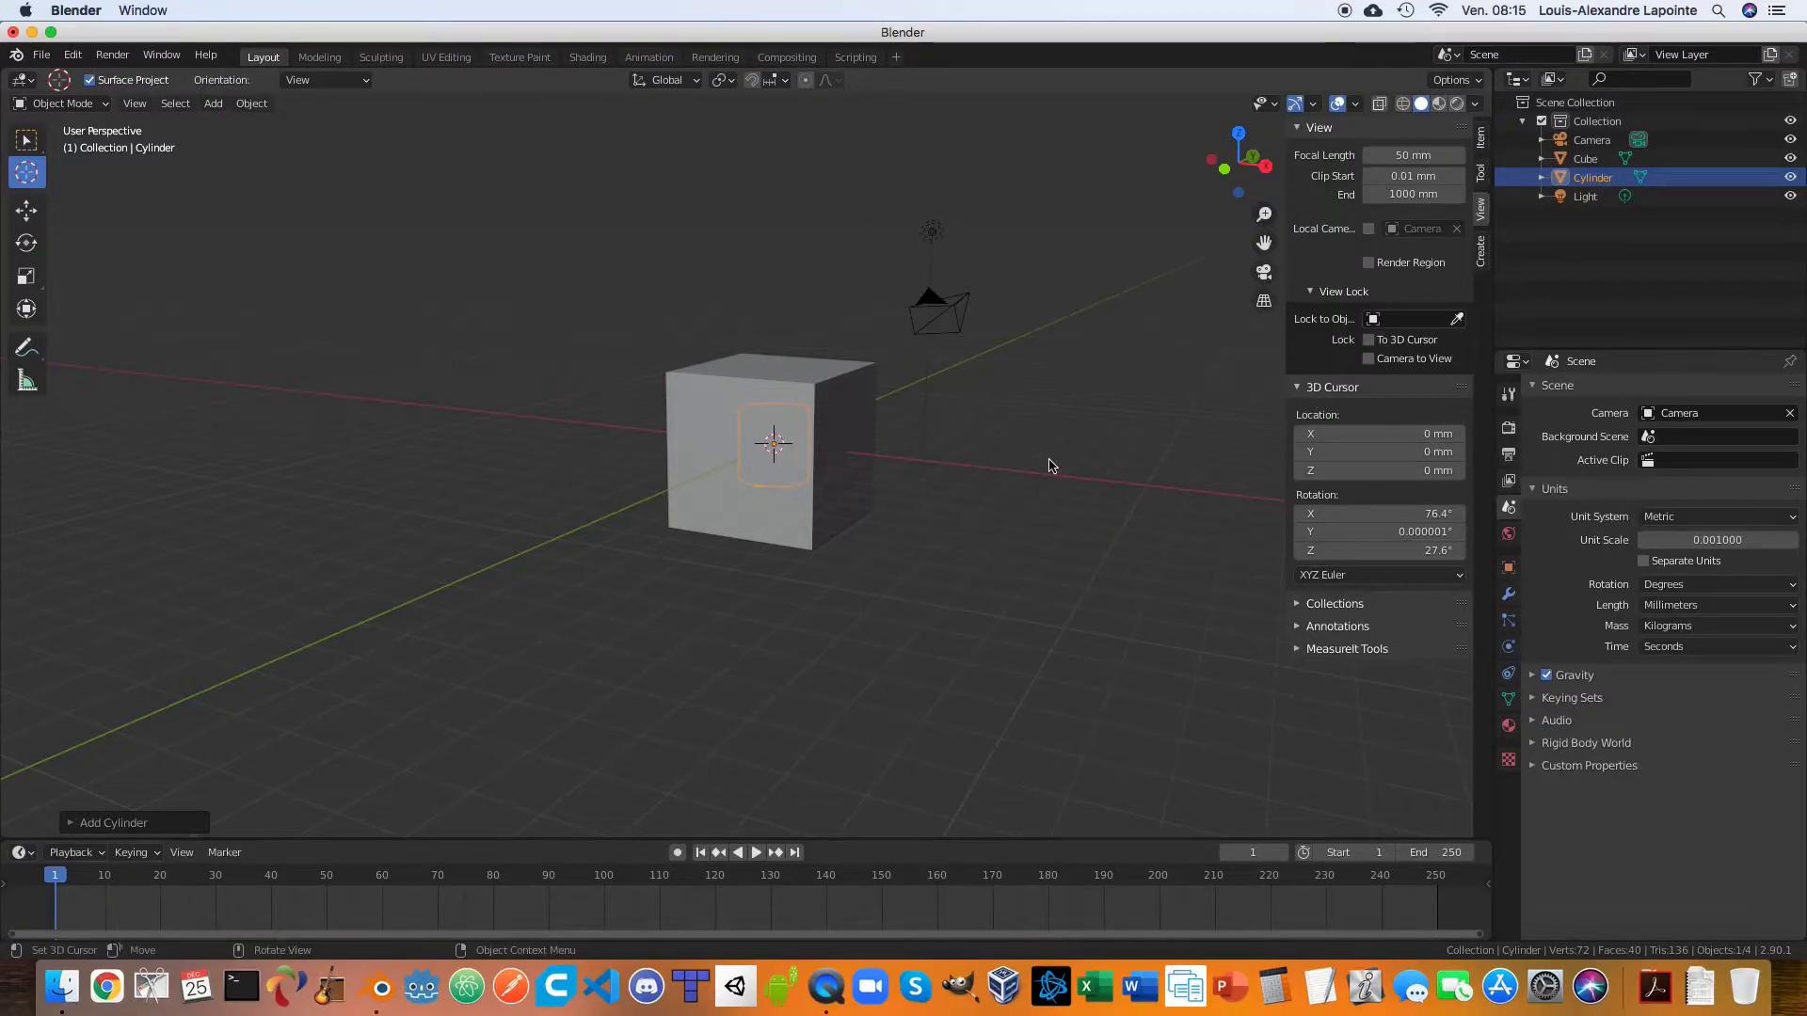
Hide the 3D cursor settings, place the 3D cursor in empty space beyond the cube and snap it to the world origin.
key(n)
click(422, 329)
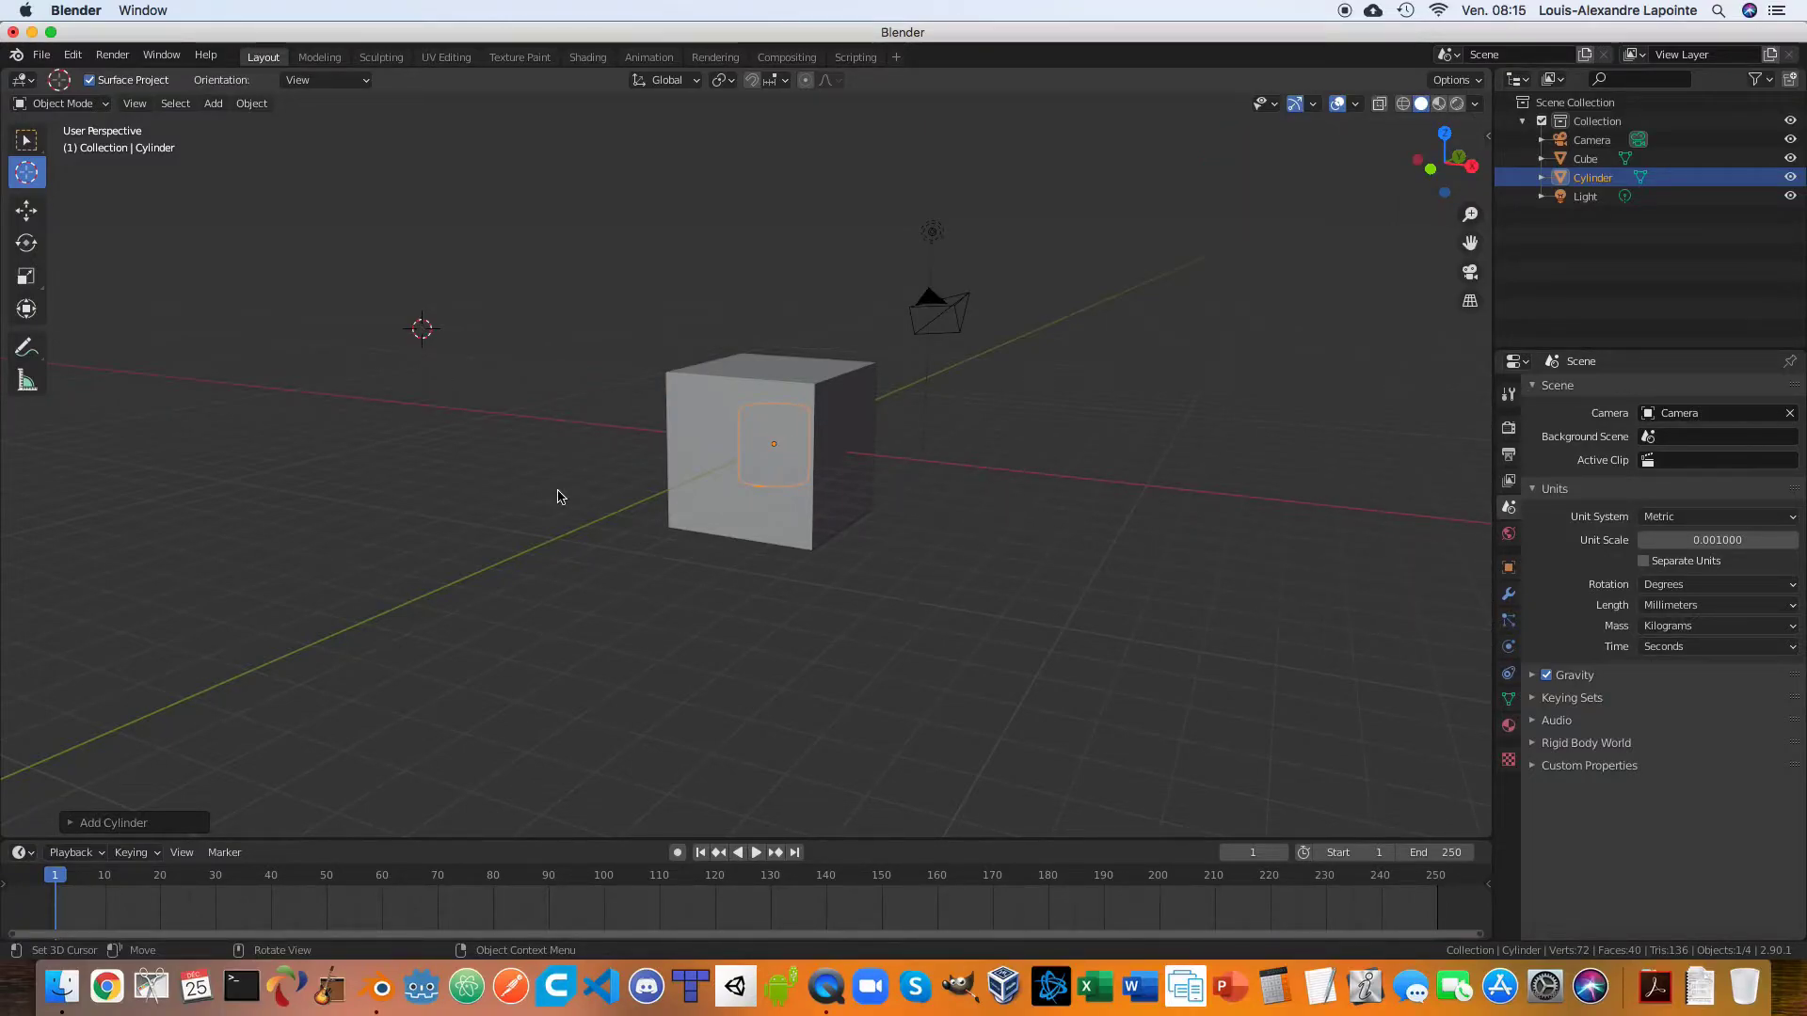
key(shift+s)
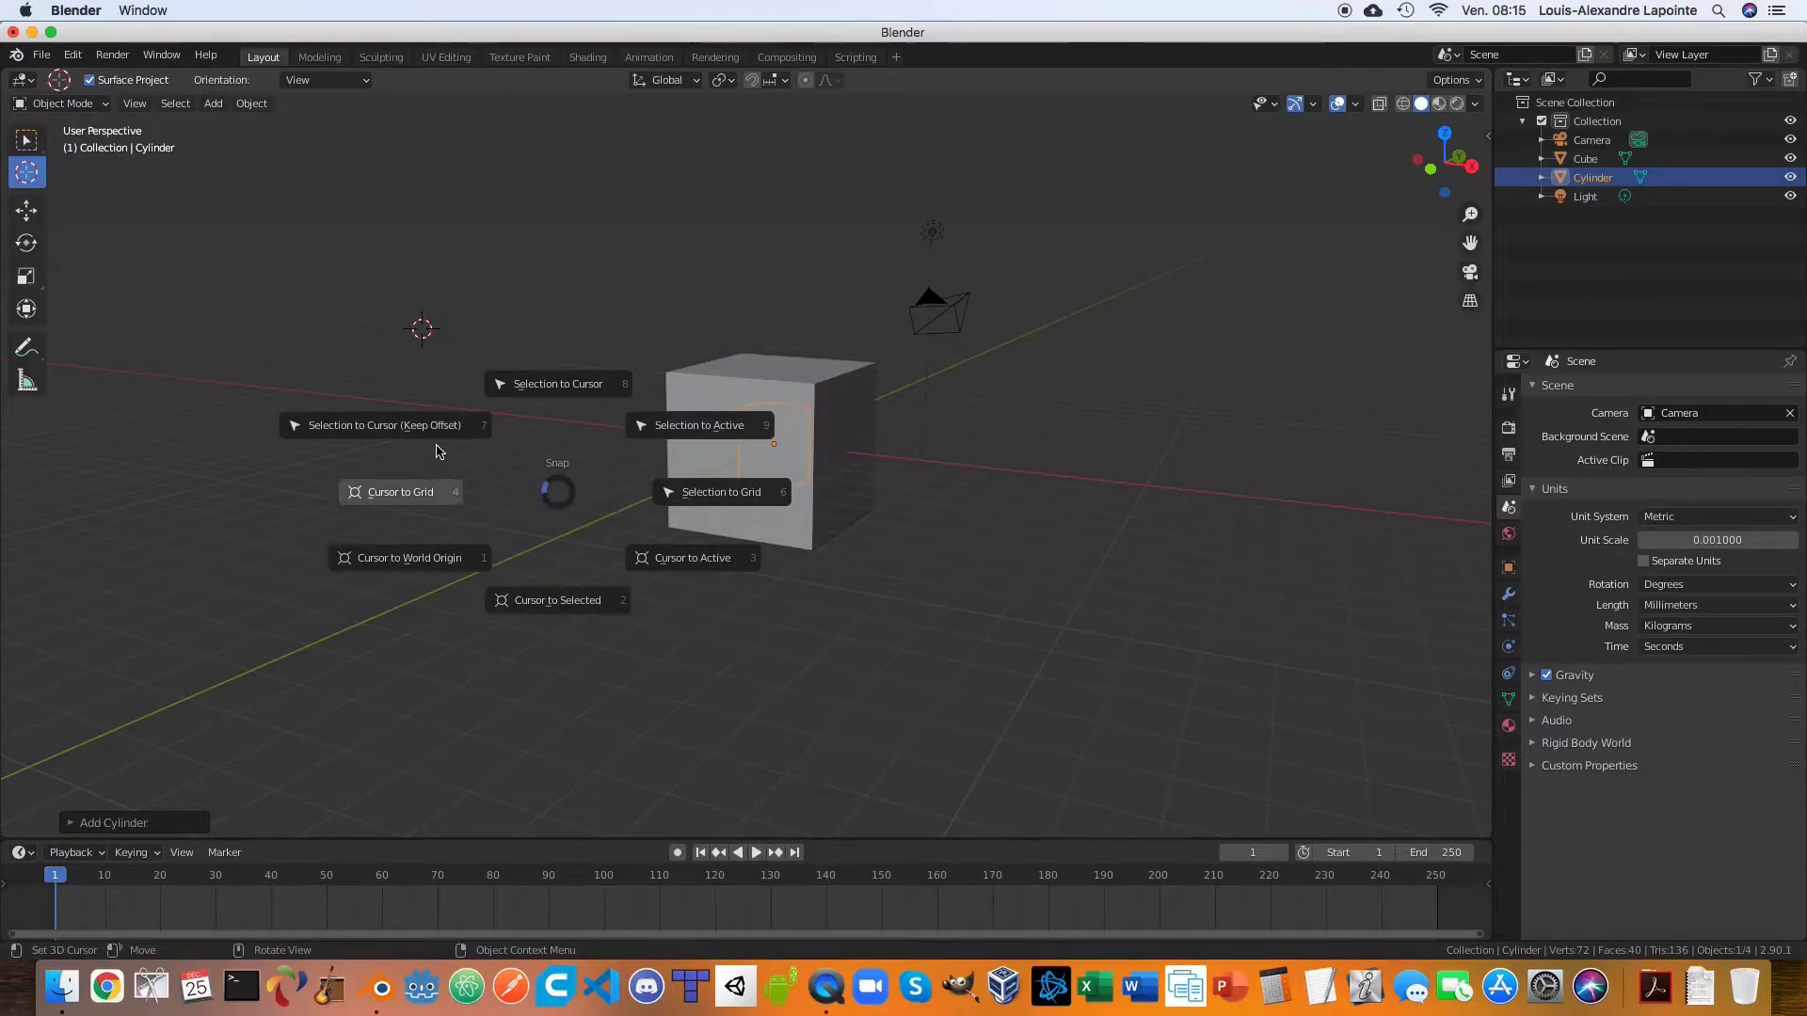
click(399, 562)
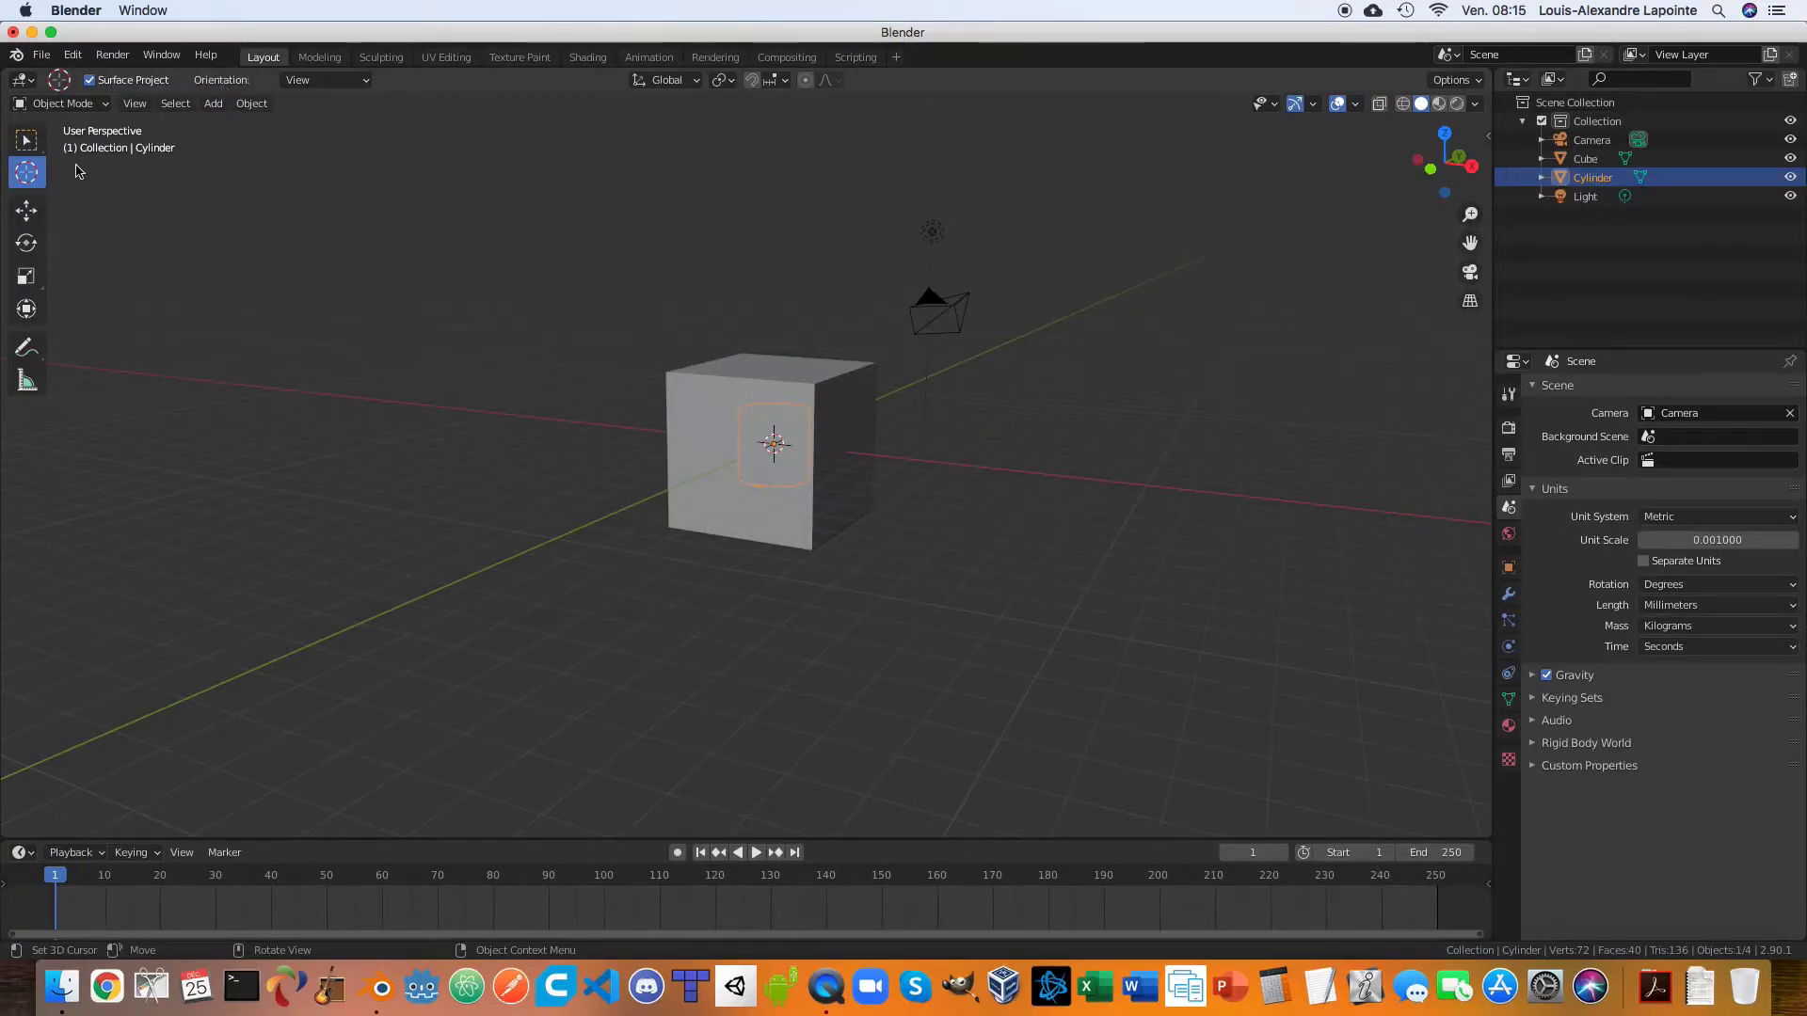
Switch to the selection tool and move the cylinder out of the cube, about 10 mm along negative Y.
click(27, 142)
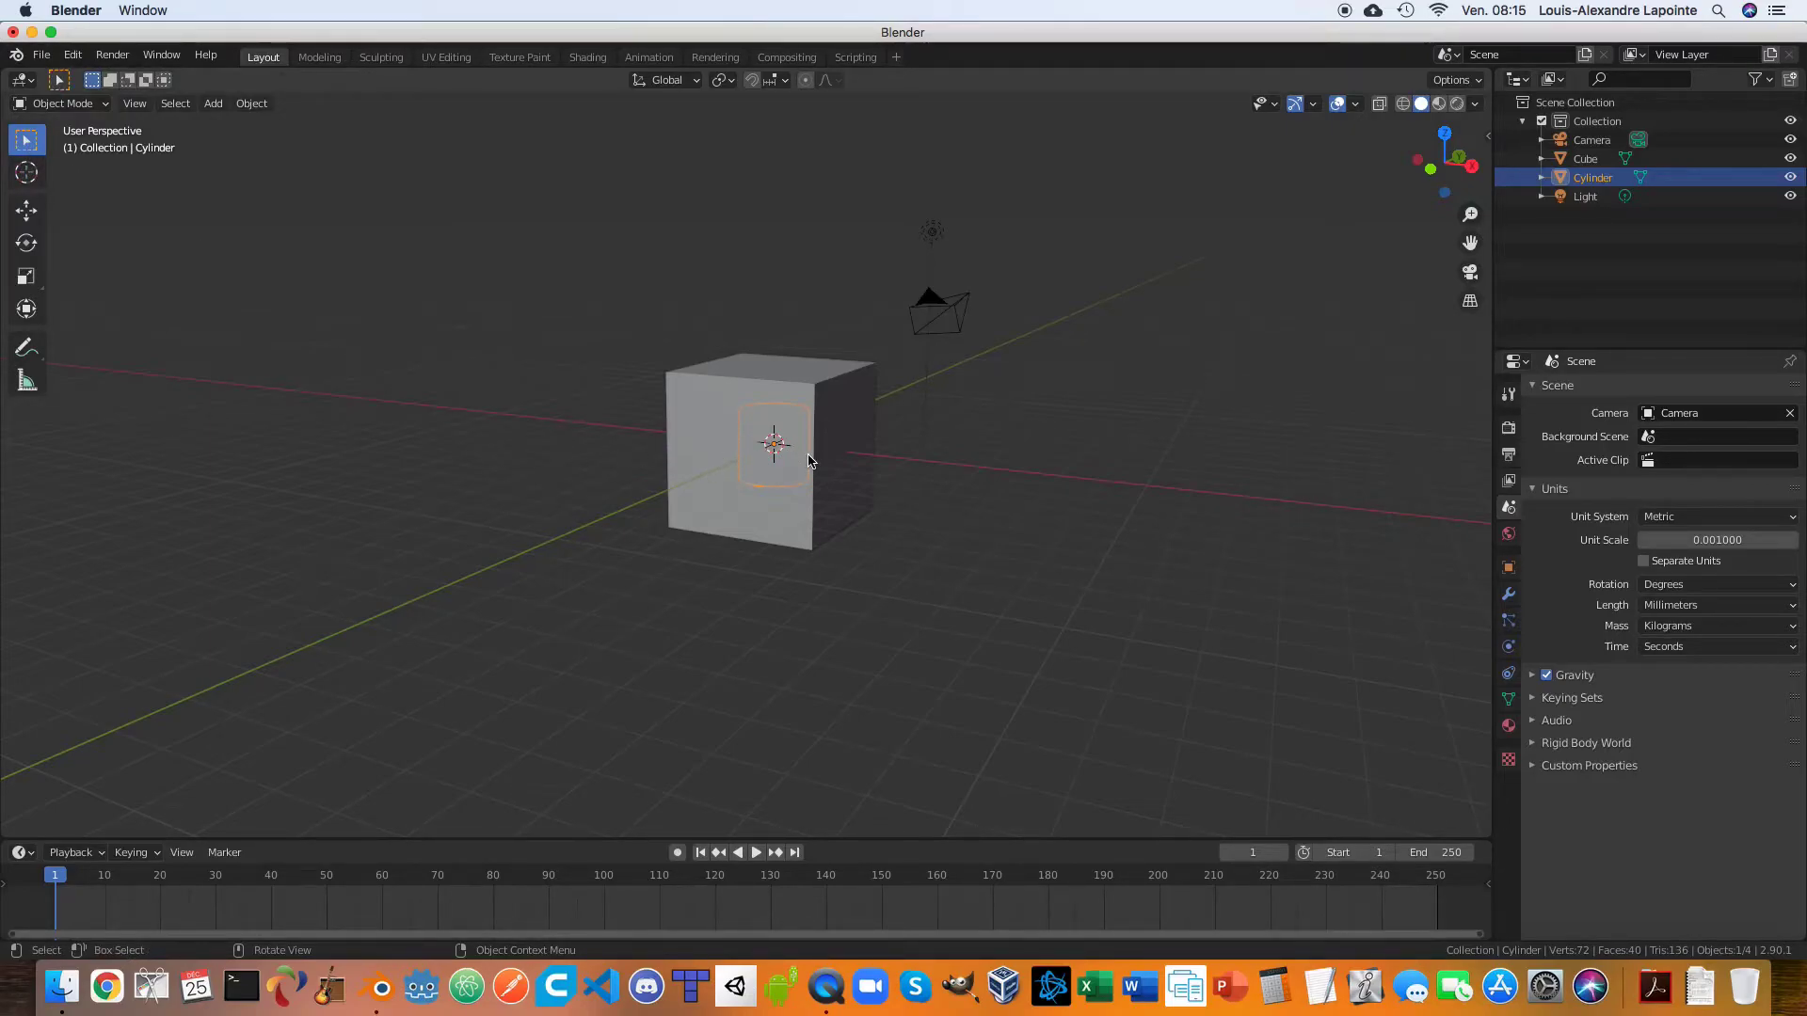
key(g)
key(y)
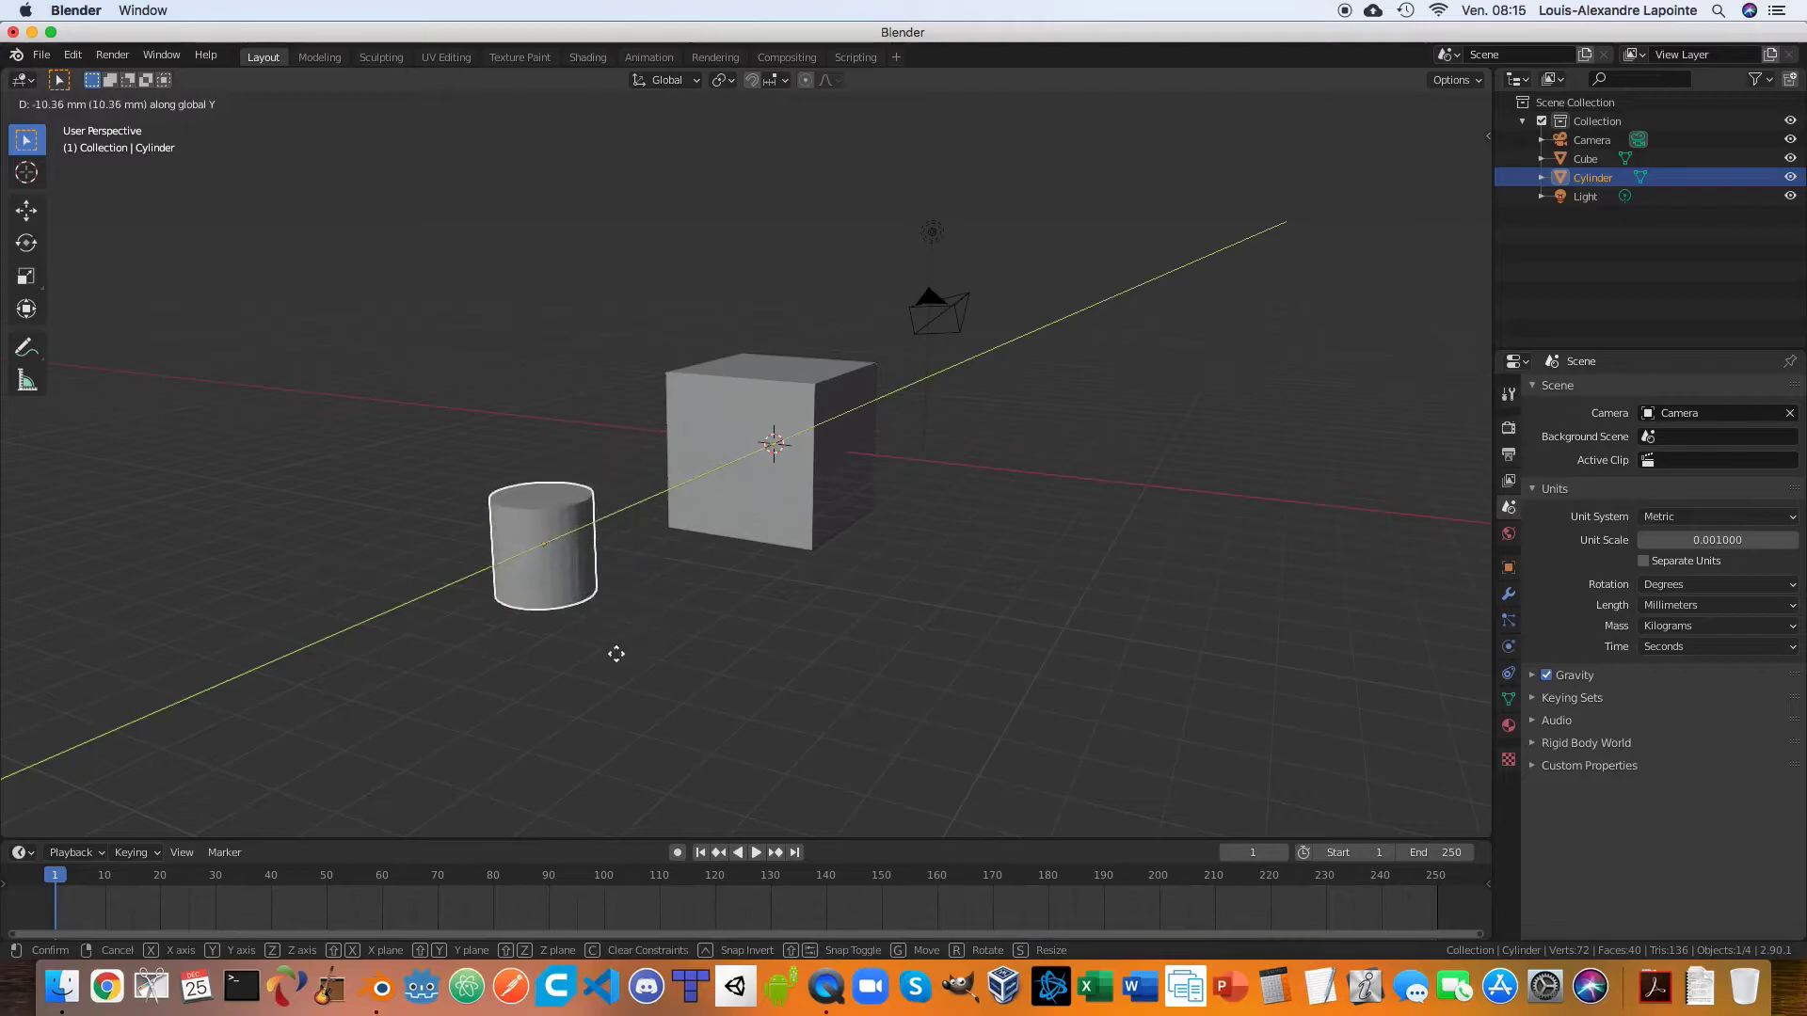
click(621, 653)
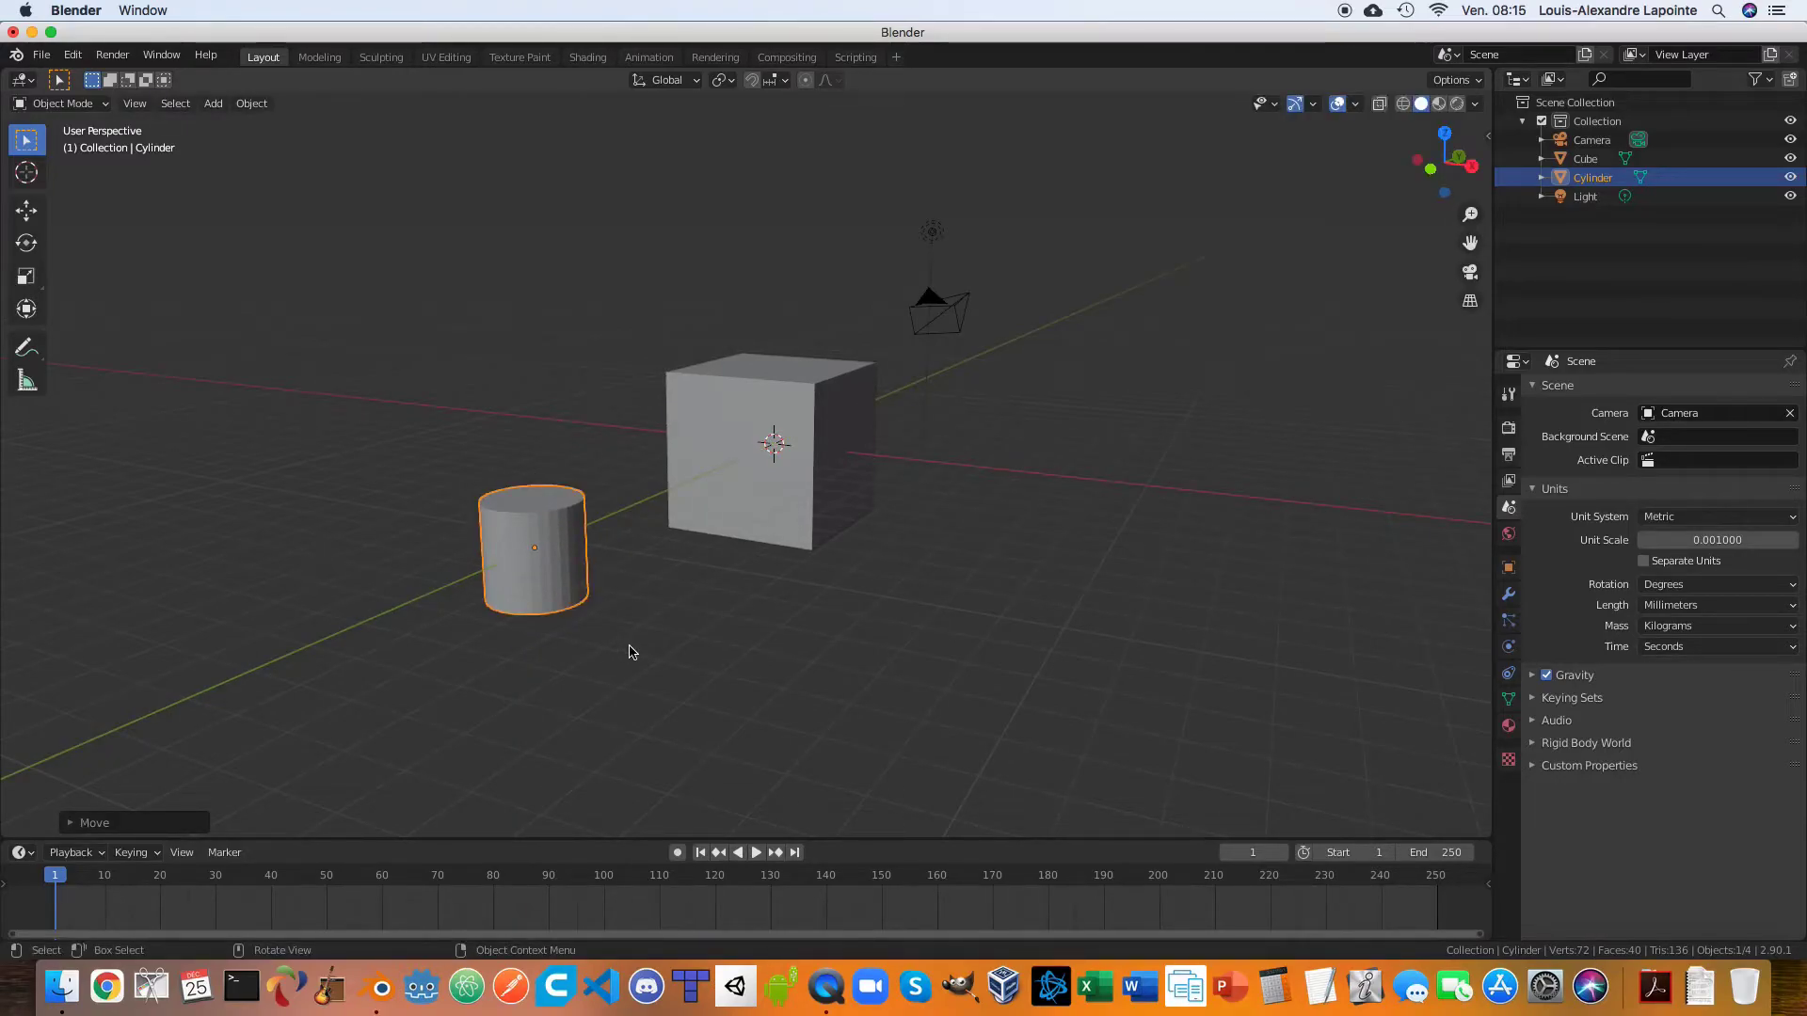
Delete the cylinder and the cube from the scene.
key(Delete)
click(769, 453)
key(x)
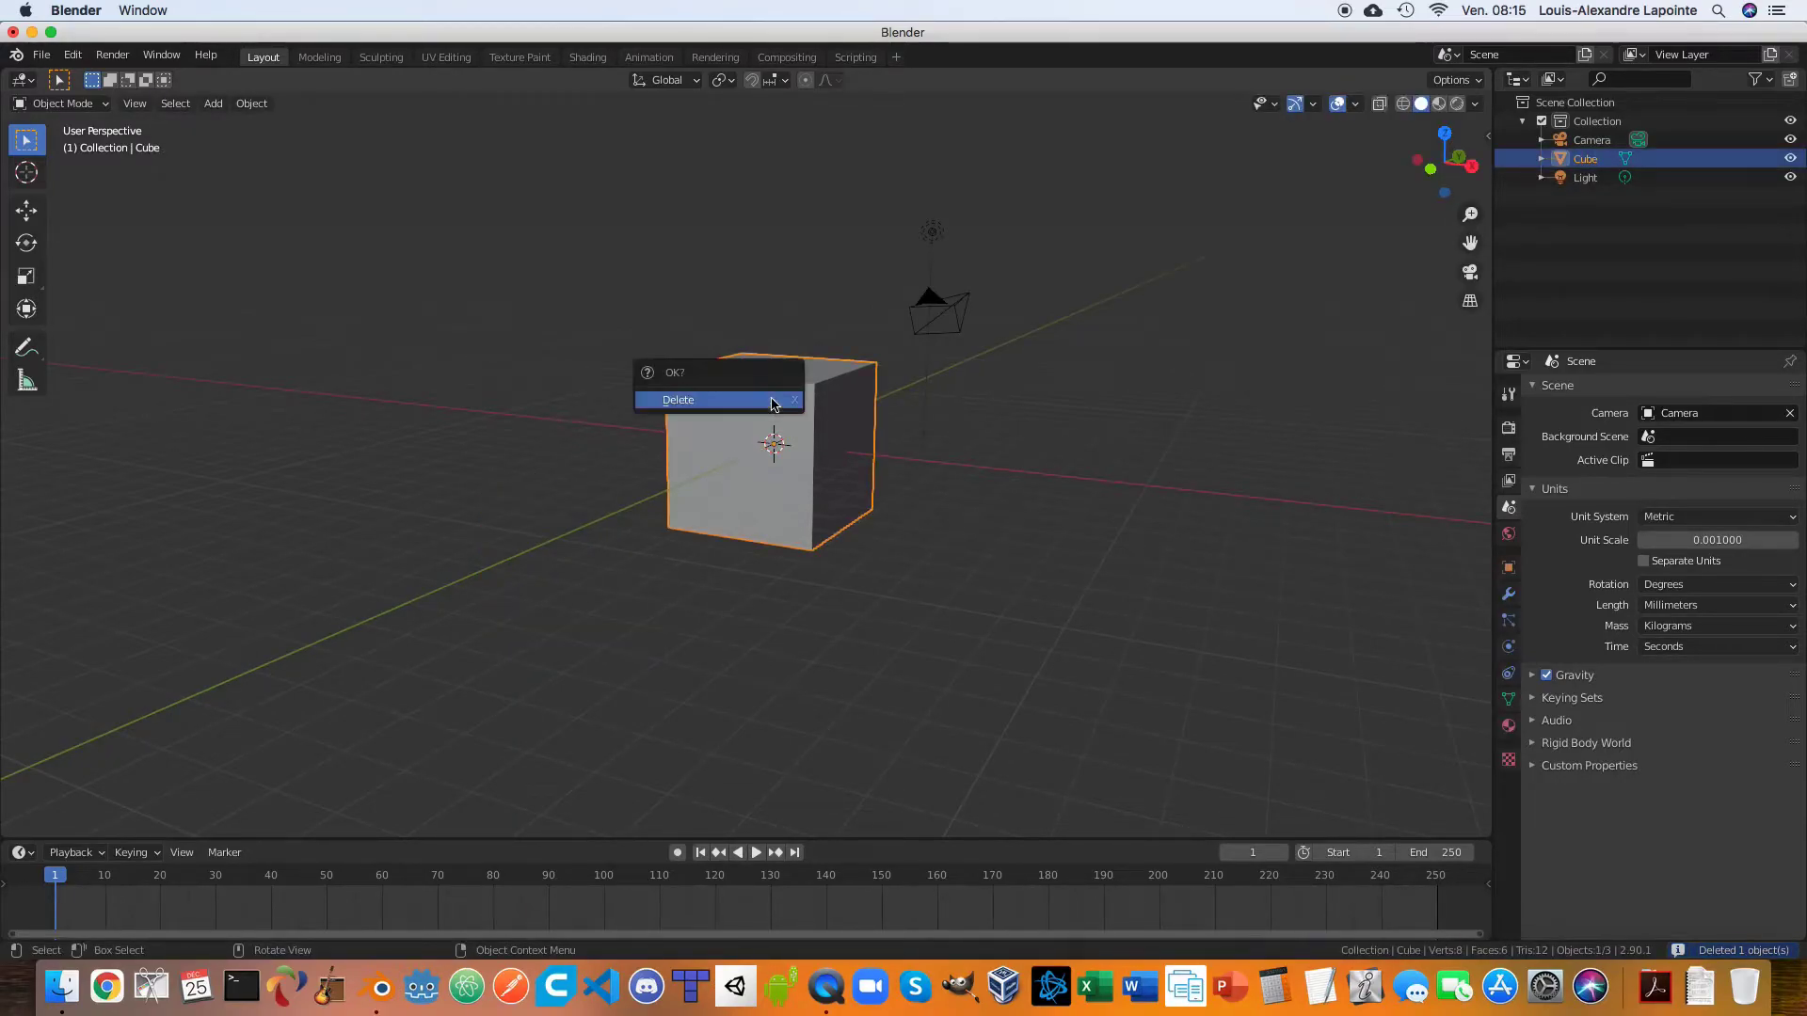
click(771, 400)
Add a cylinder mesh at the scene origin.
key(shift+a)
mouse_move(772, 403)
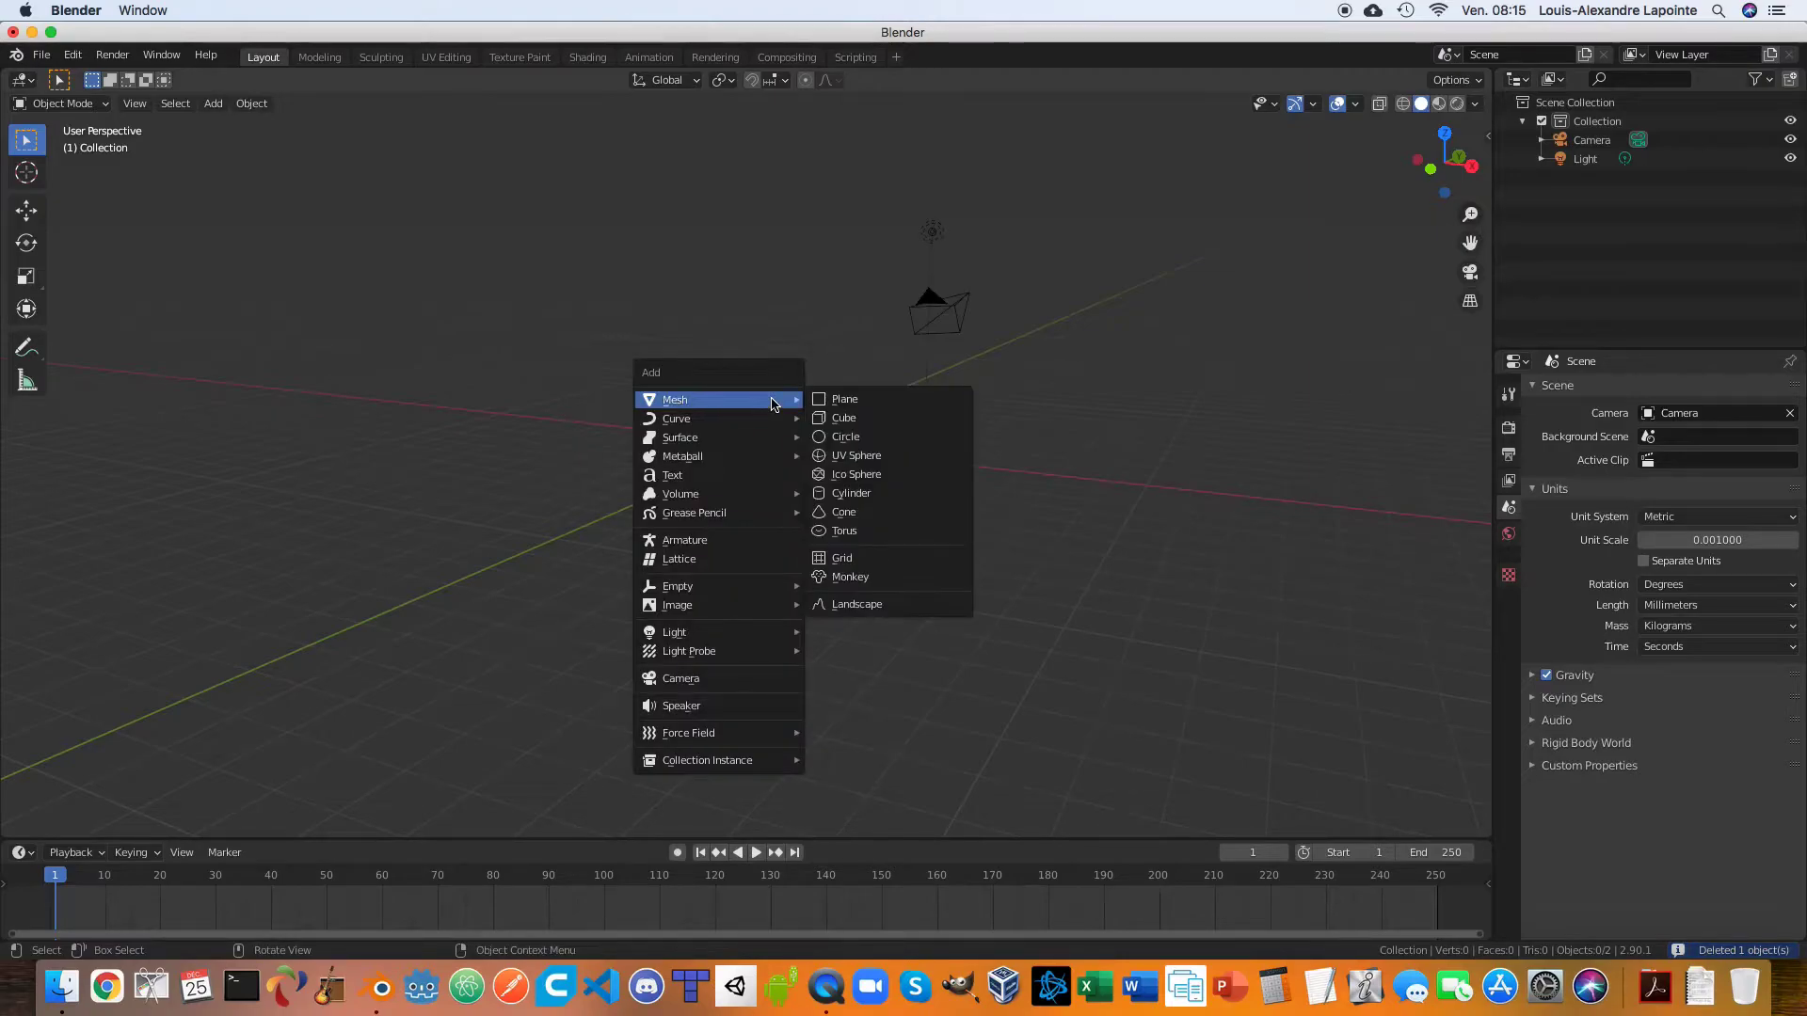
click(850, 493)
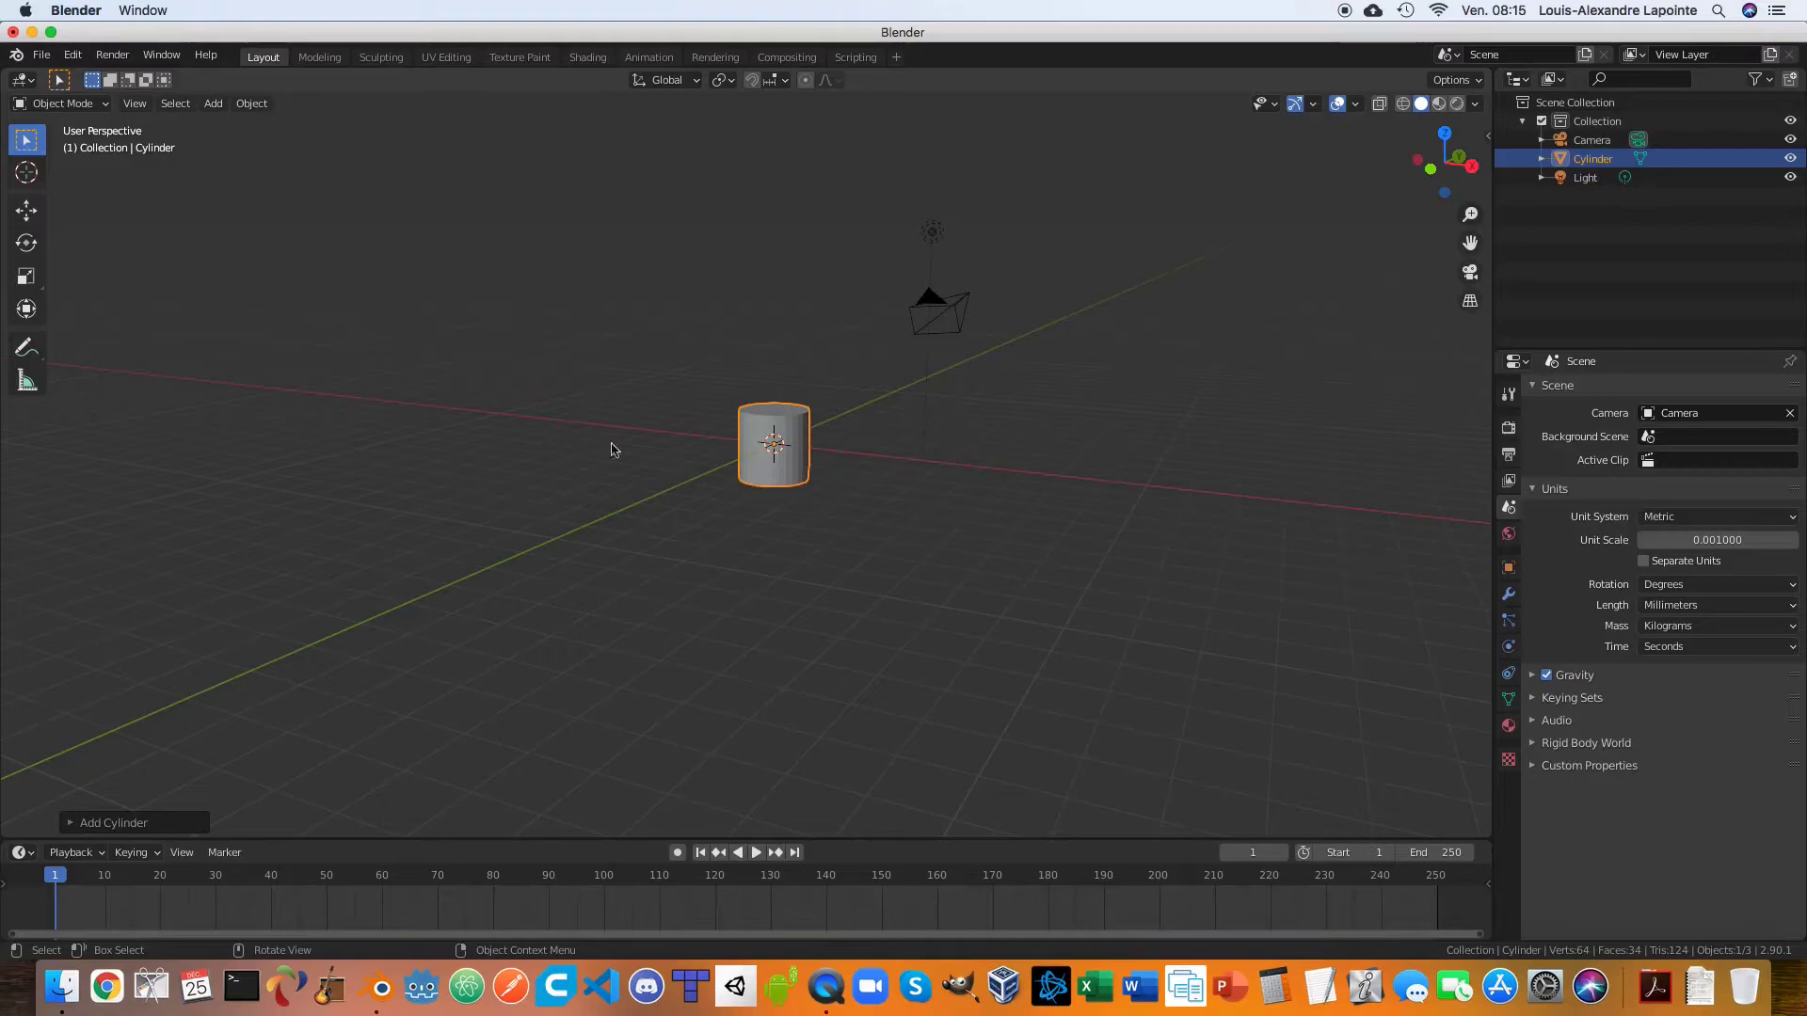
Expand the new cylinder's creation settings and set its vertex count to 128.
click(73, 823)
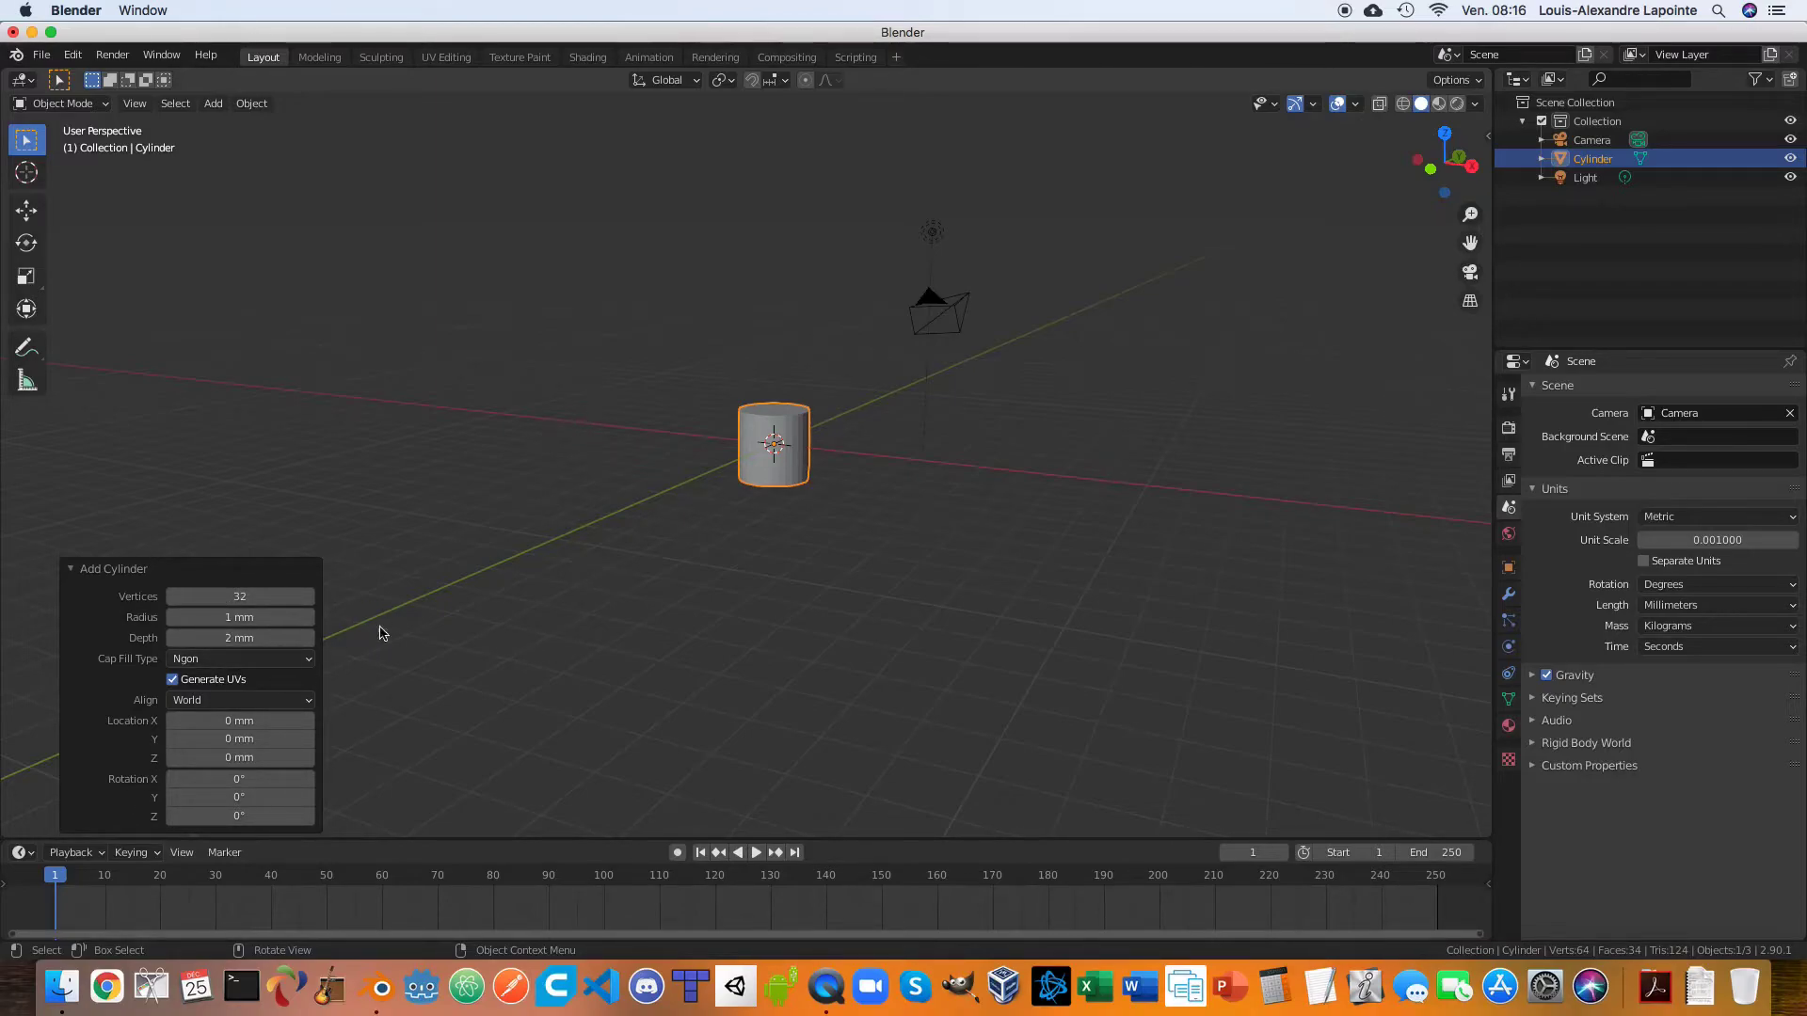
scroll(805, 414, up, 5)
scroll(663, 505, down, 2)
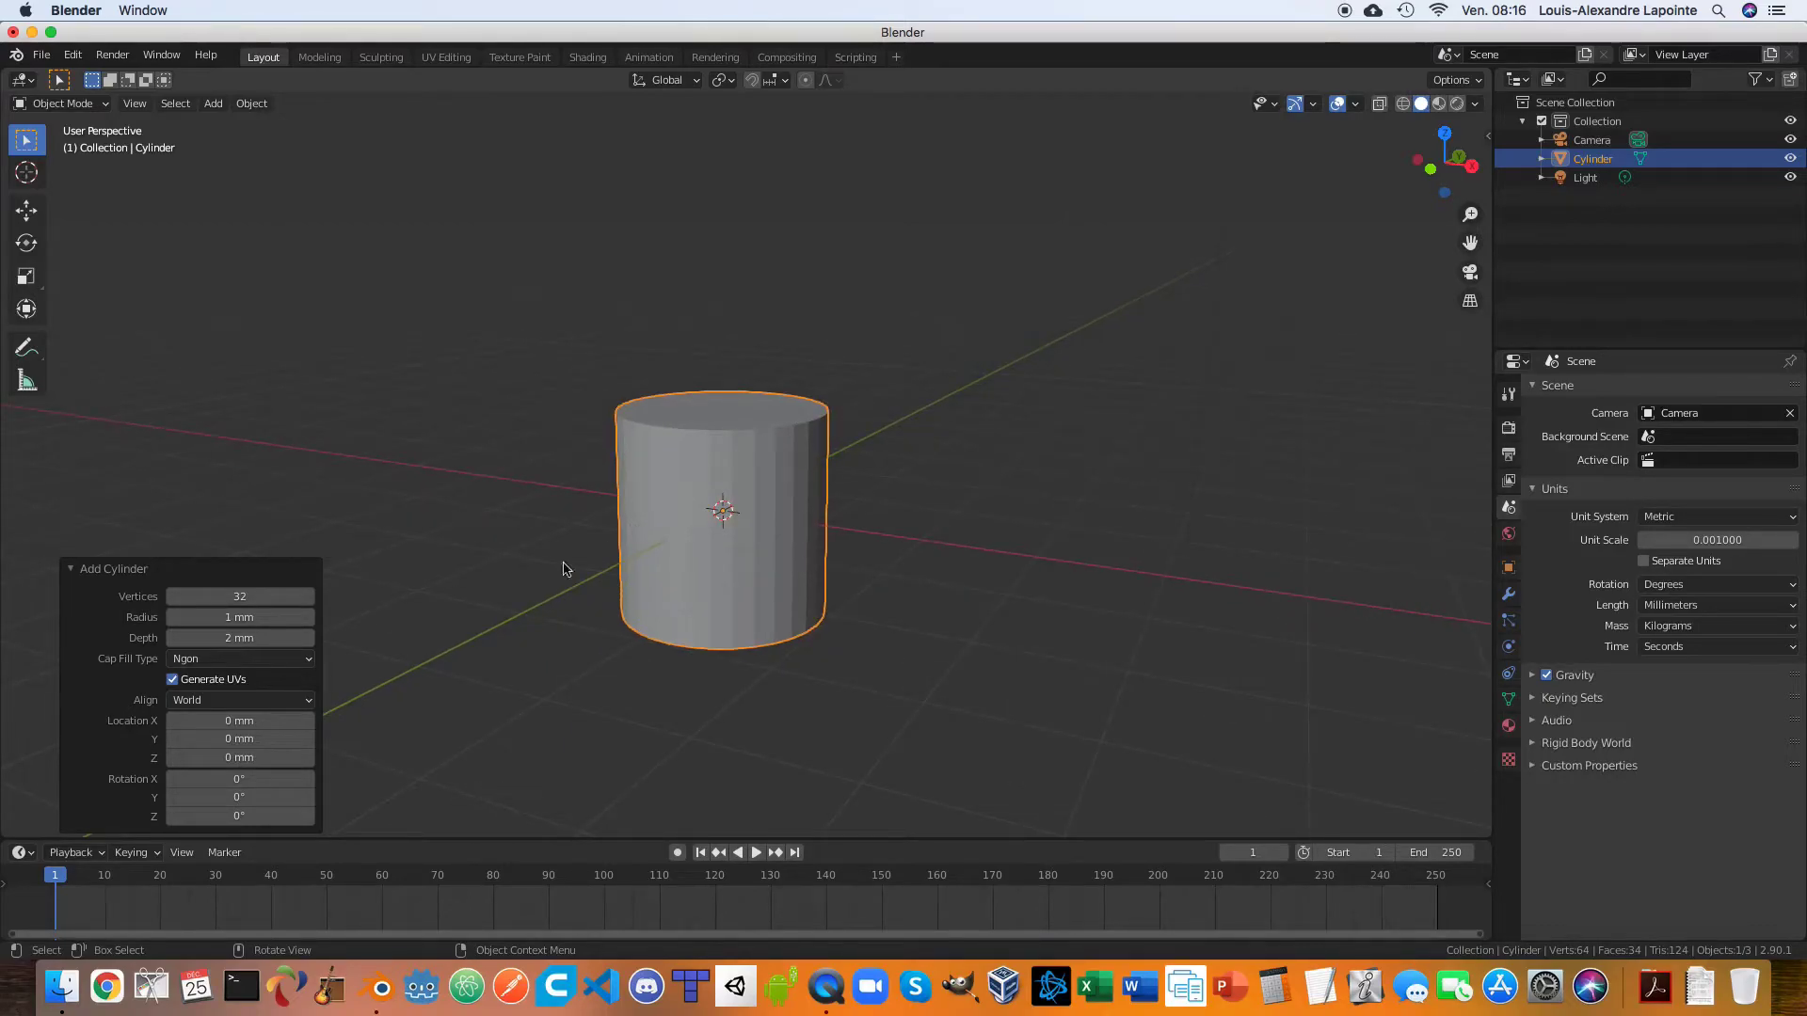
middle_drag(653, 465, 734, 506)
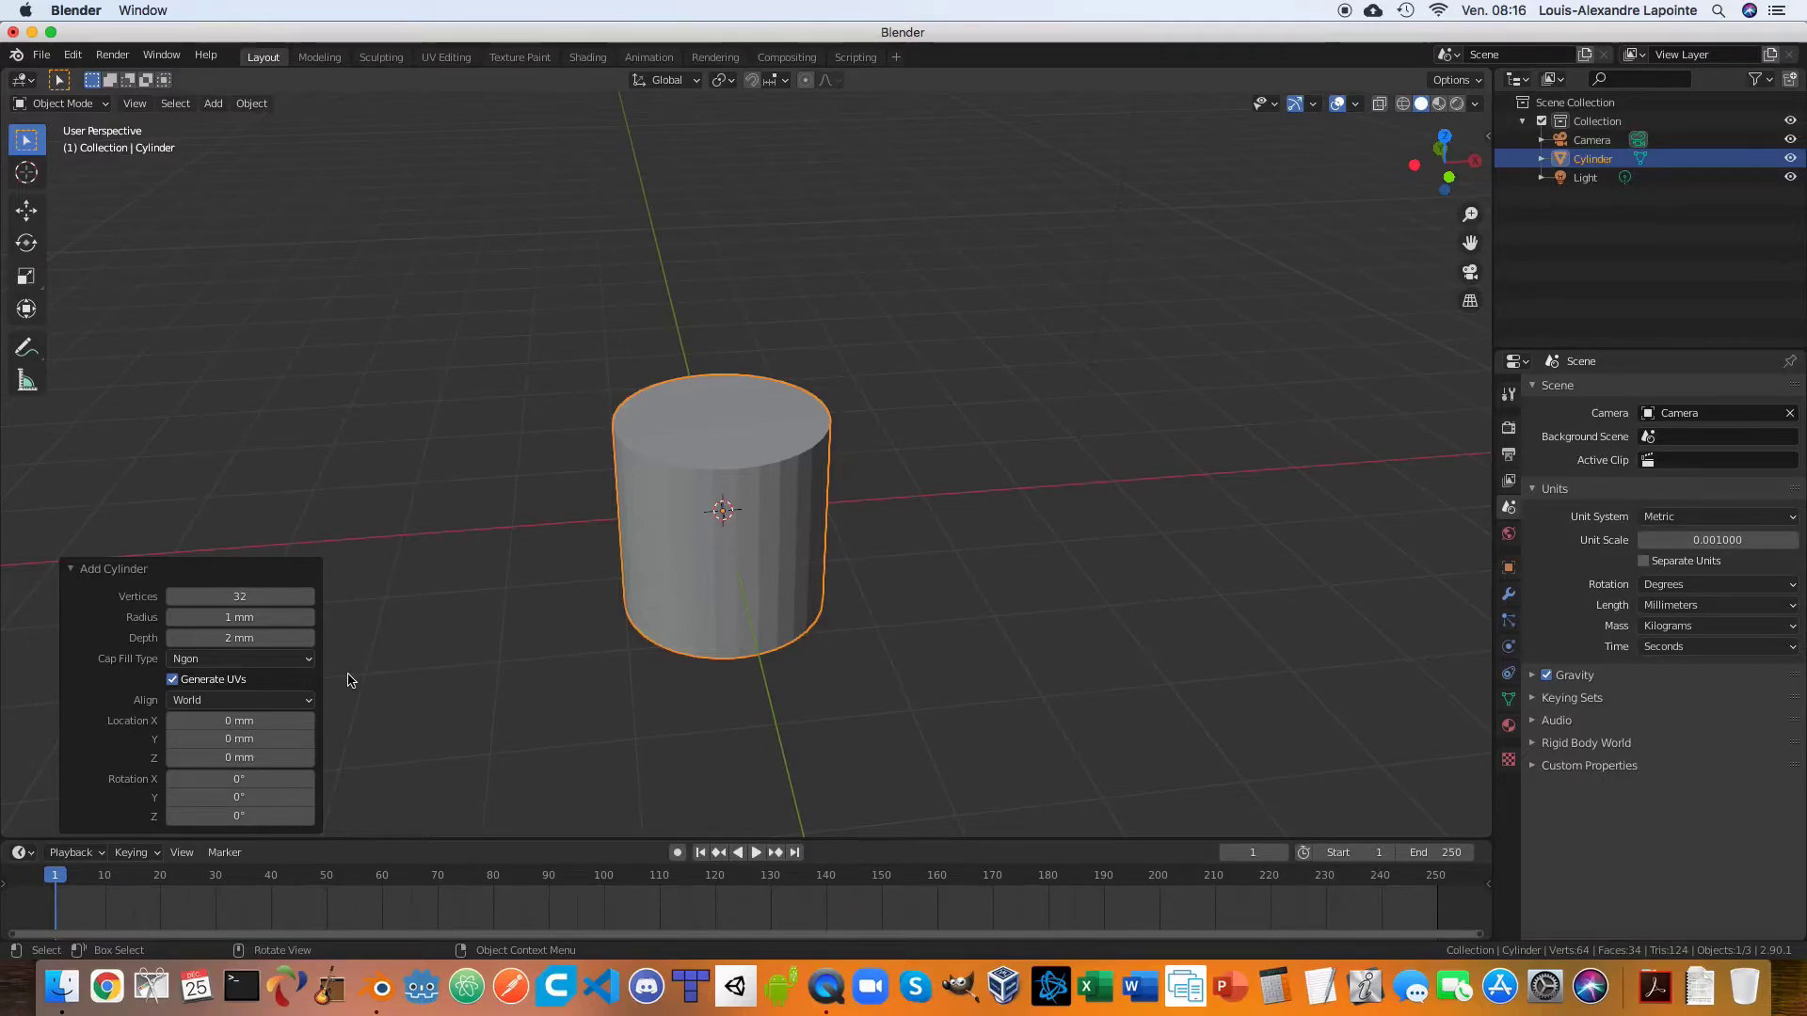
click(234, 598)
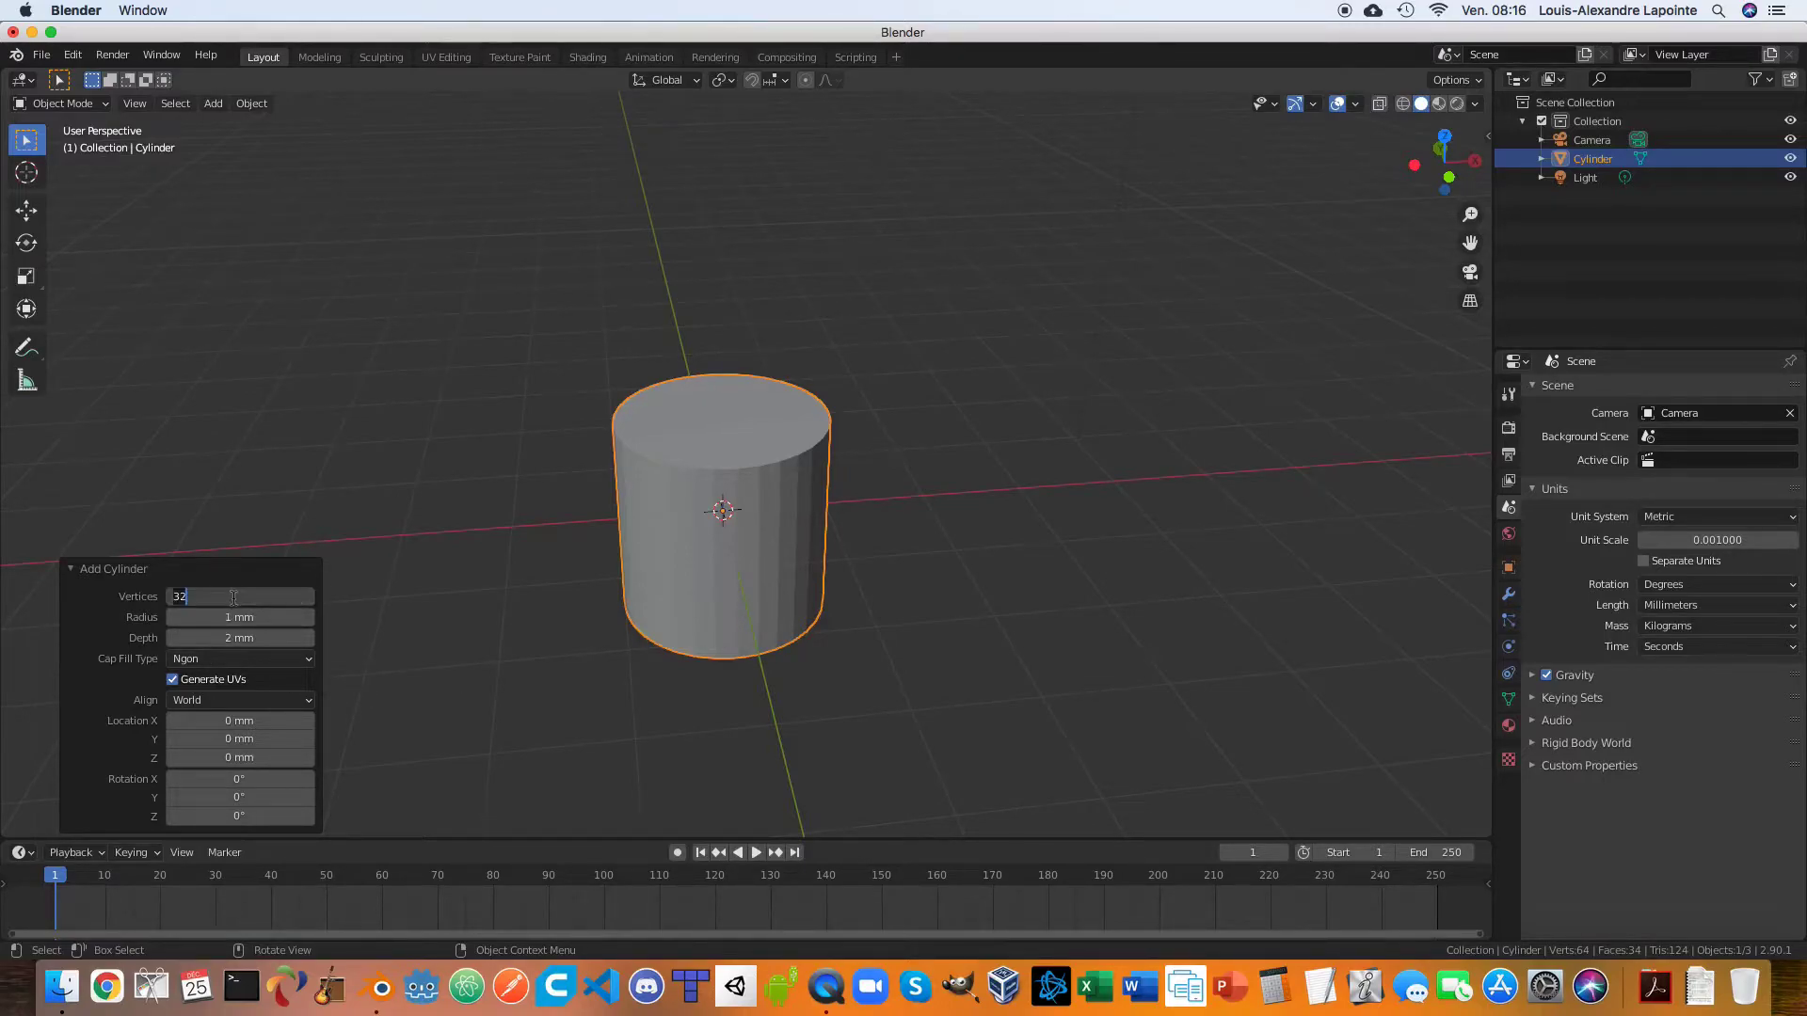
text(128)
key(Return)
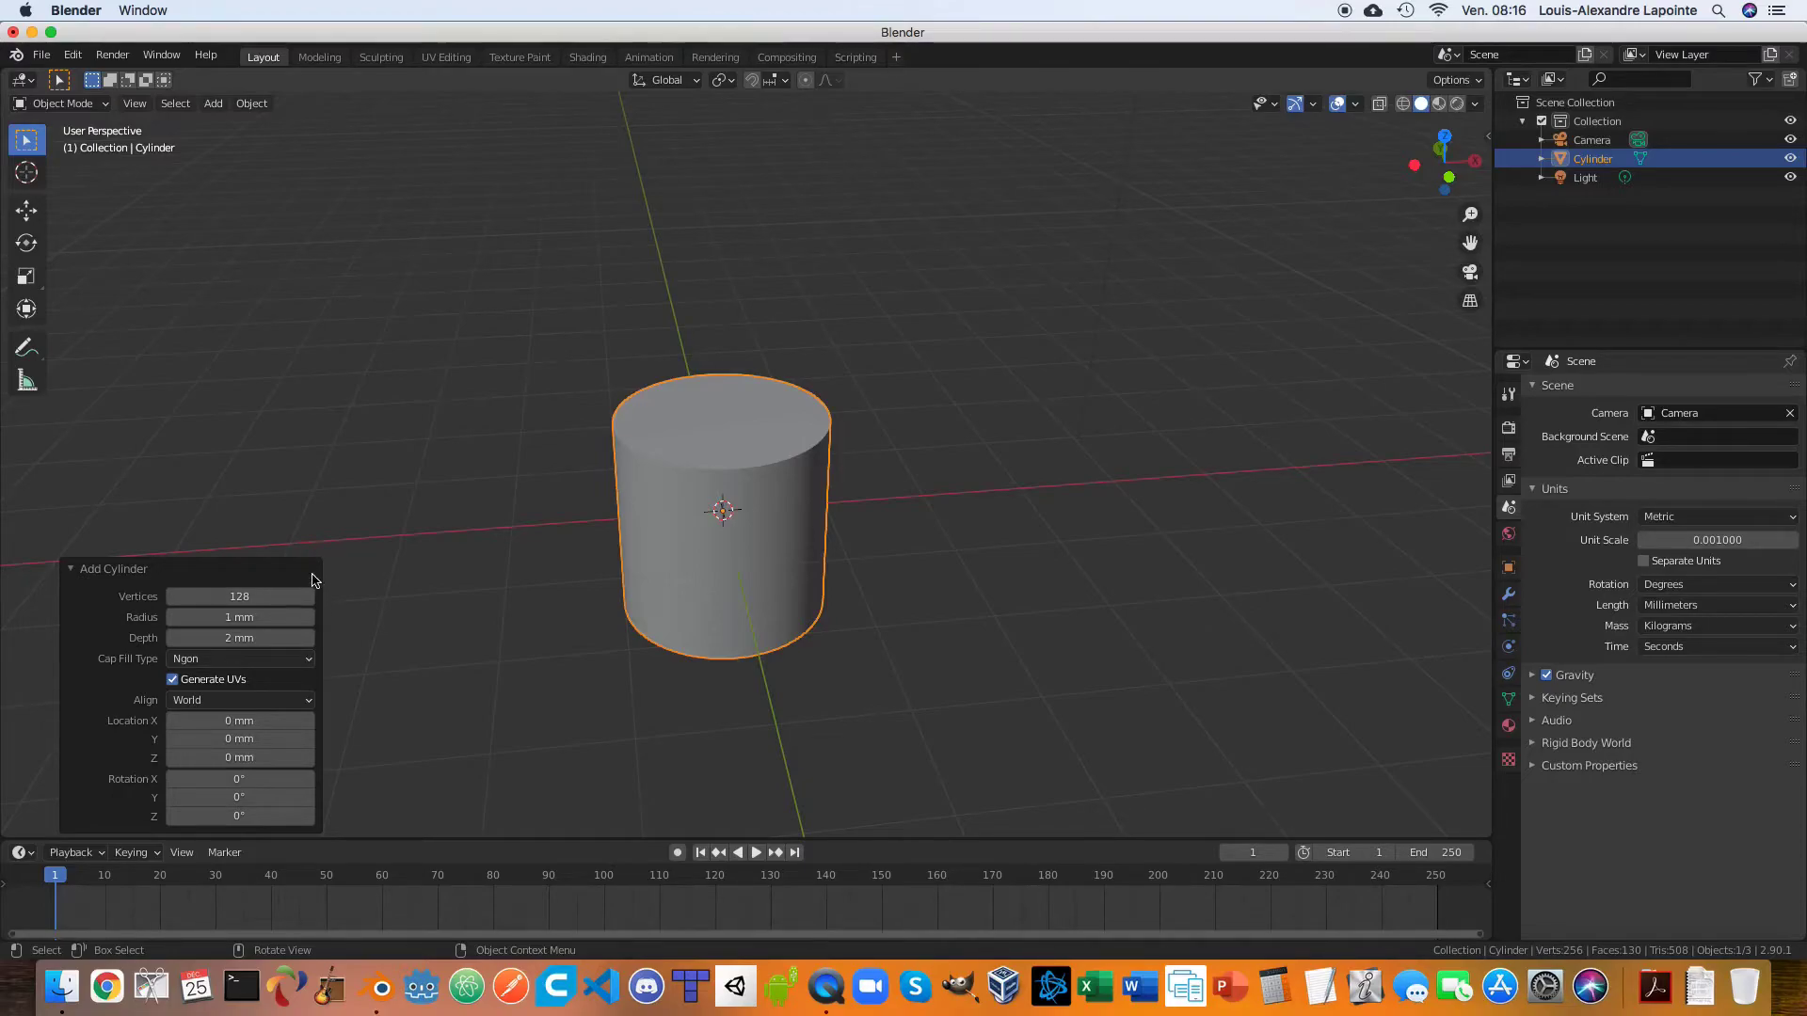
scroll(782, 503, down, 4)
scroll(782, 503, up, 4)
scroll(744, 508, down, 3)
scroll(767, 513, up, 2)
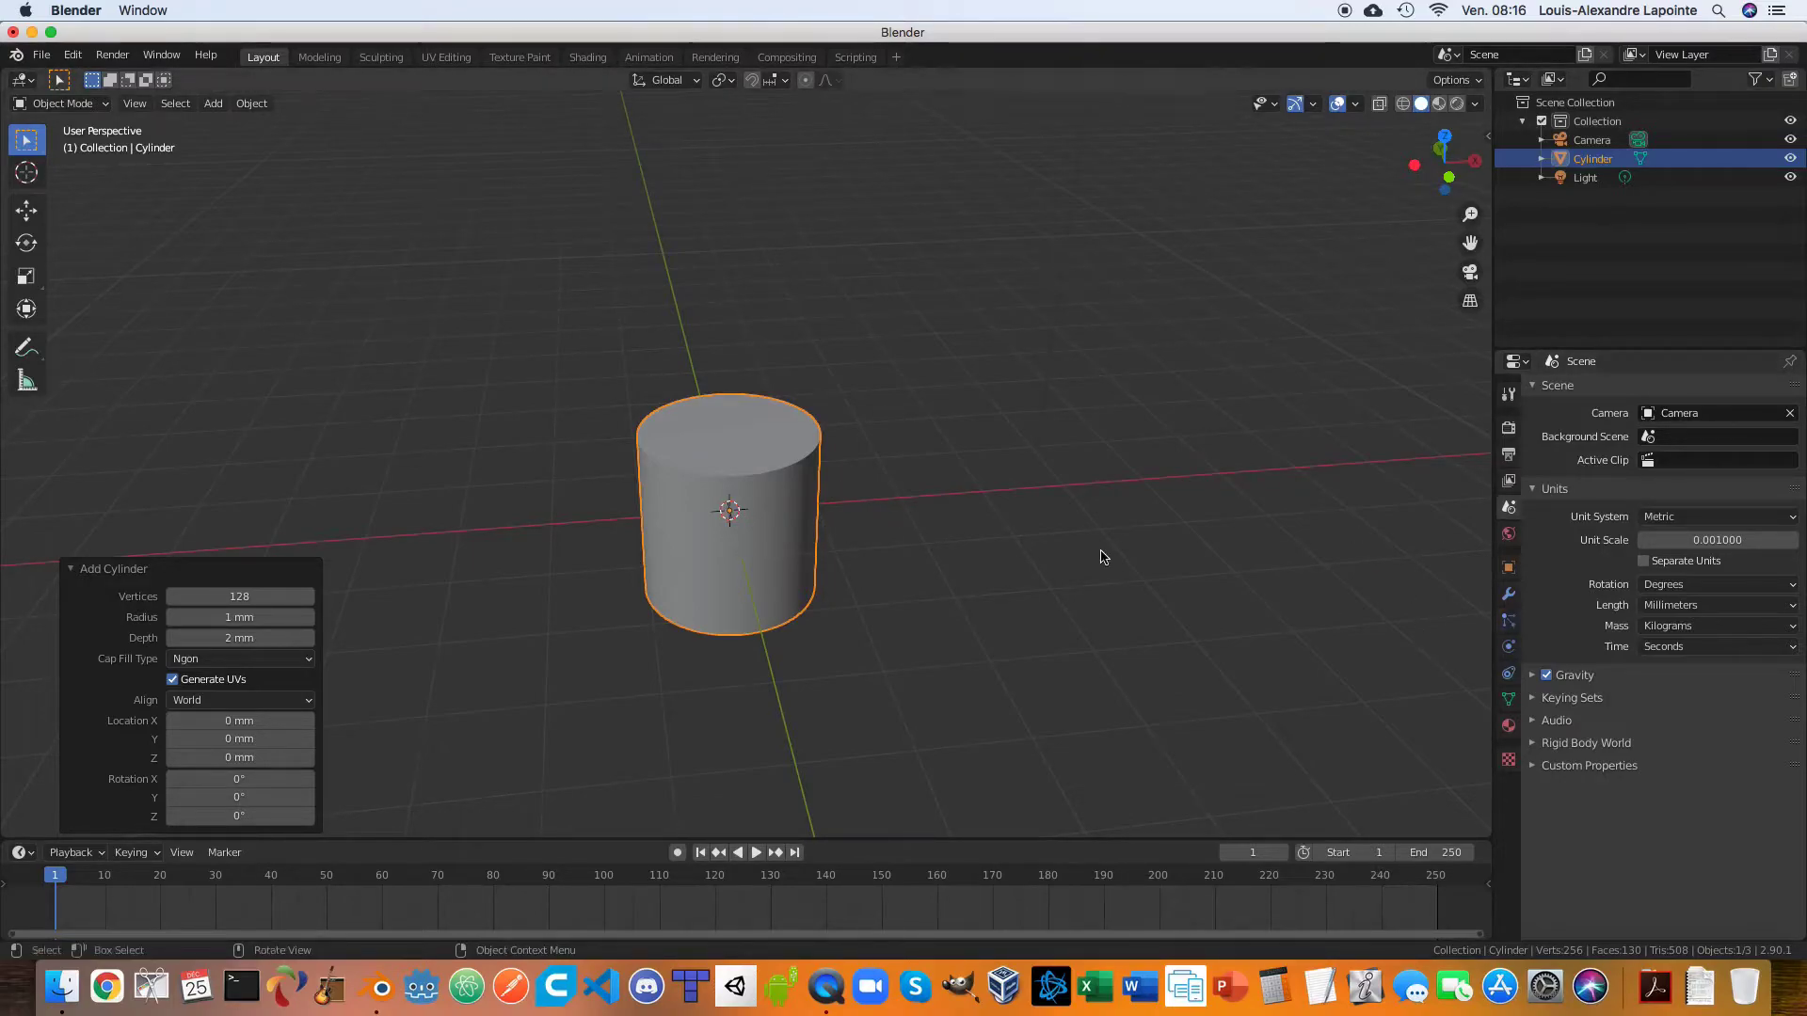
scroll(928, 622, down, 3)
scroll(930, 620, up, 2)
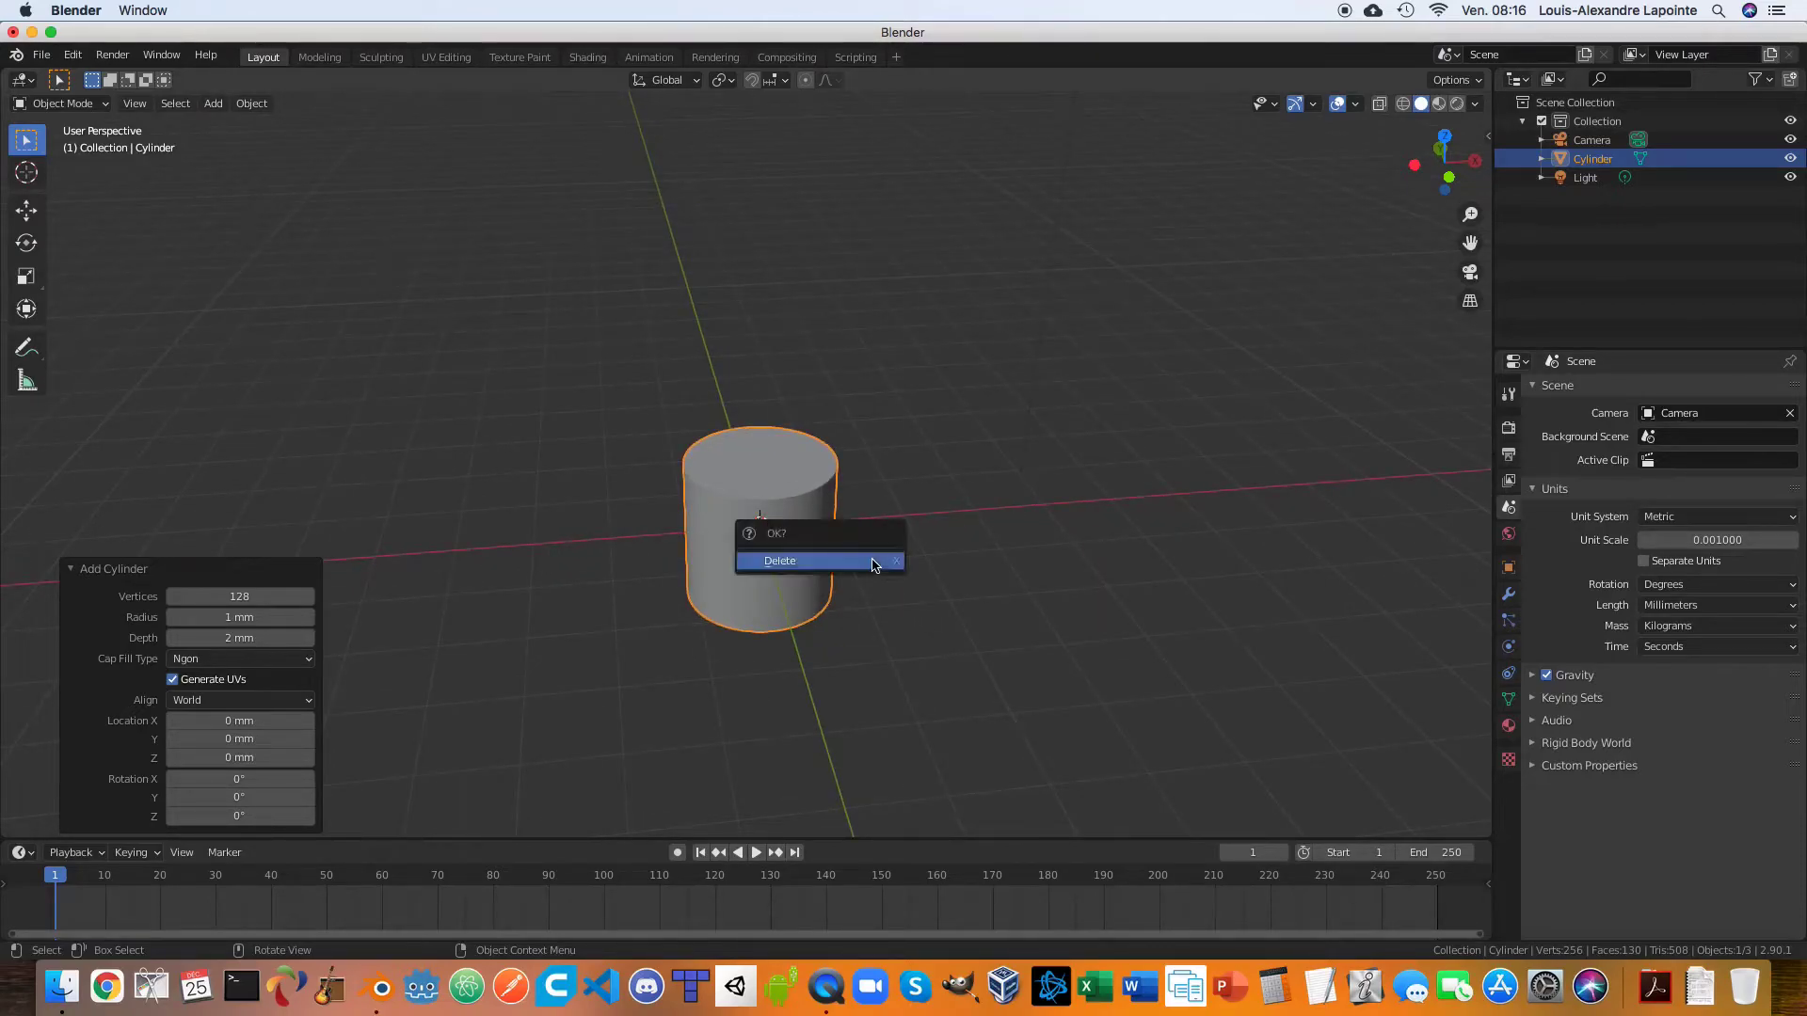
Delete the cylinder and add a cube mesh at the scene origin.
key(x)
click(872, 562)
key(shift+a)
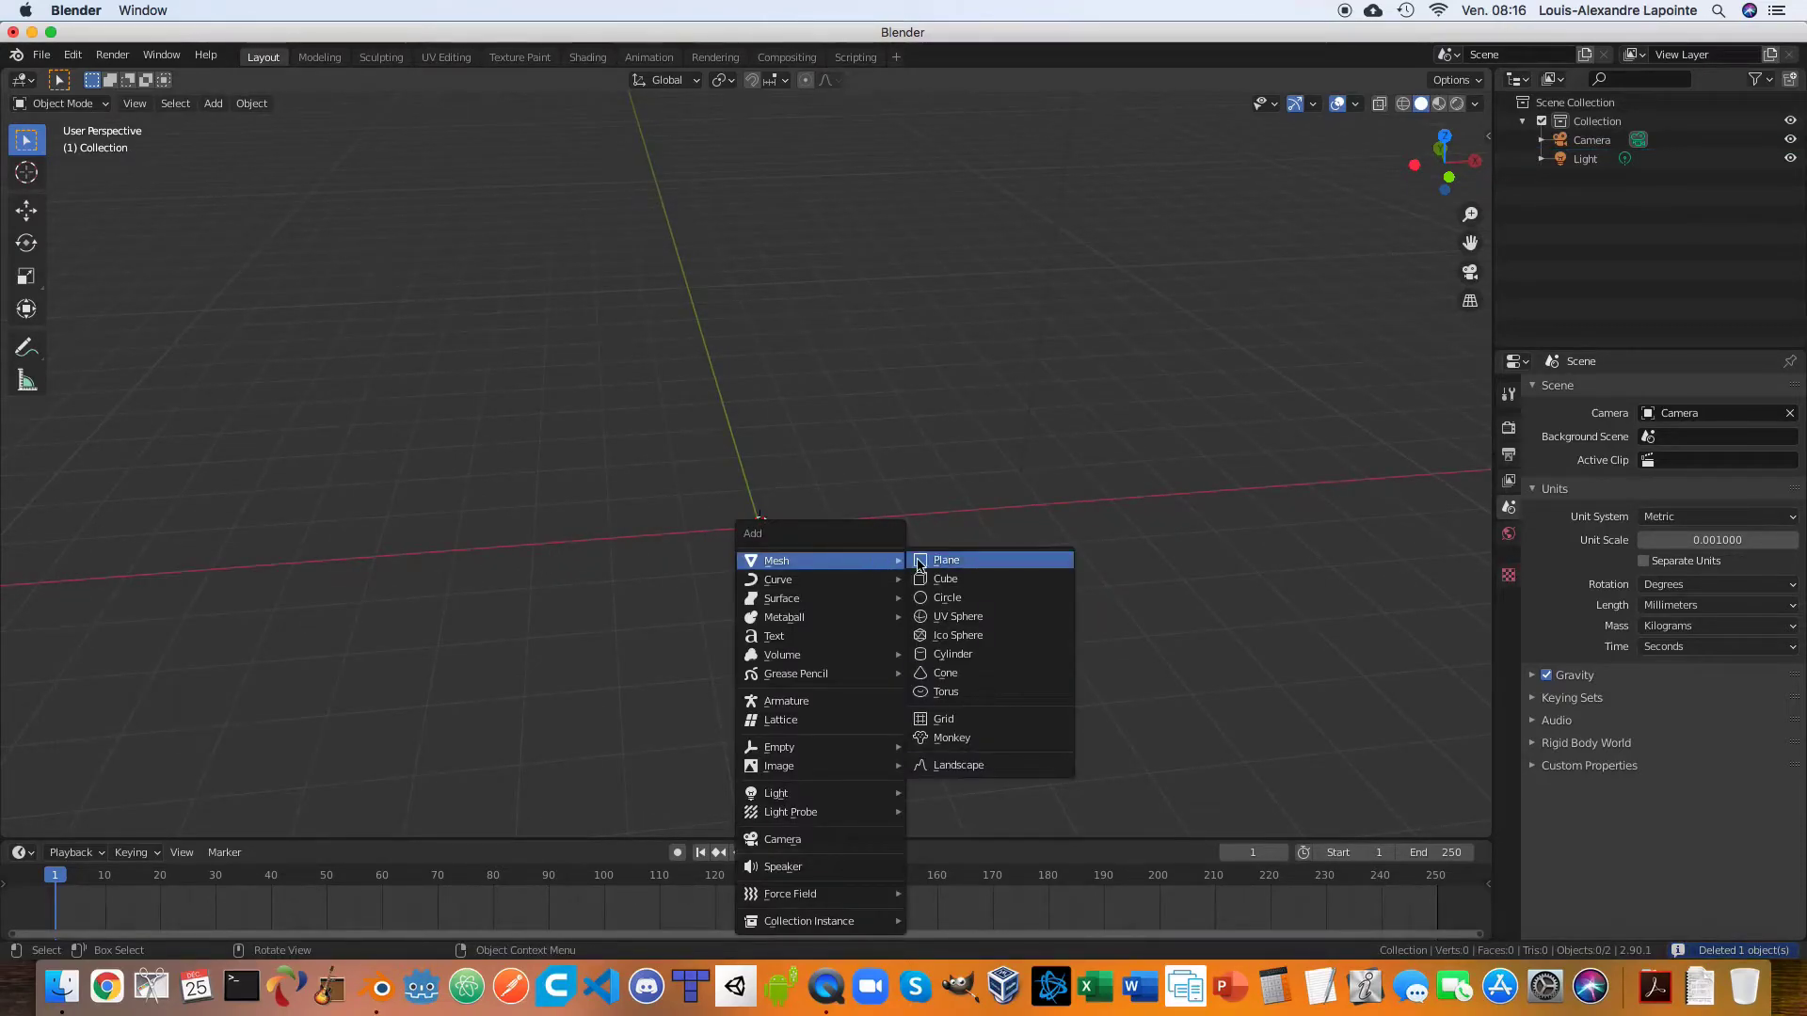
click(946, 579)
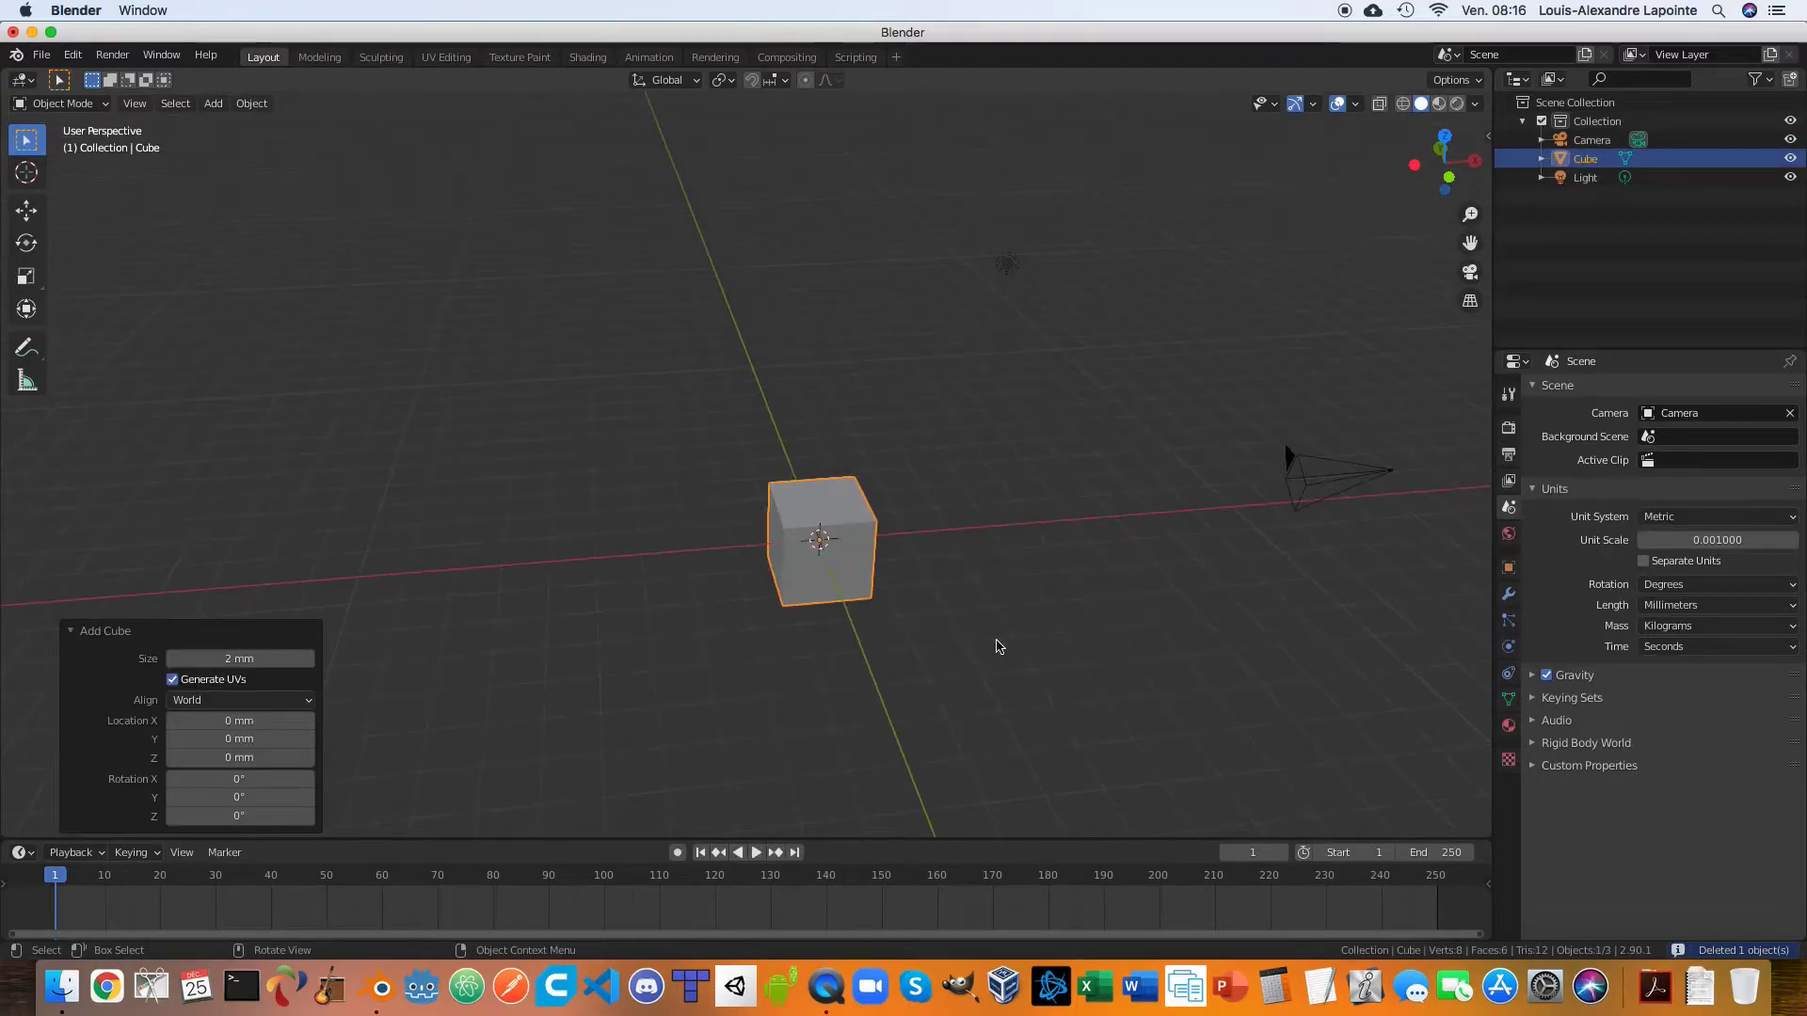
Enter Edit Mode on the cube and view it from the front and from an angled perspective.
key(Tab)
scroll(895, 613, up, 3)
middle_drag(928, 593, 959, 557)
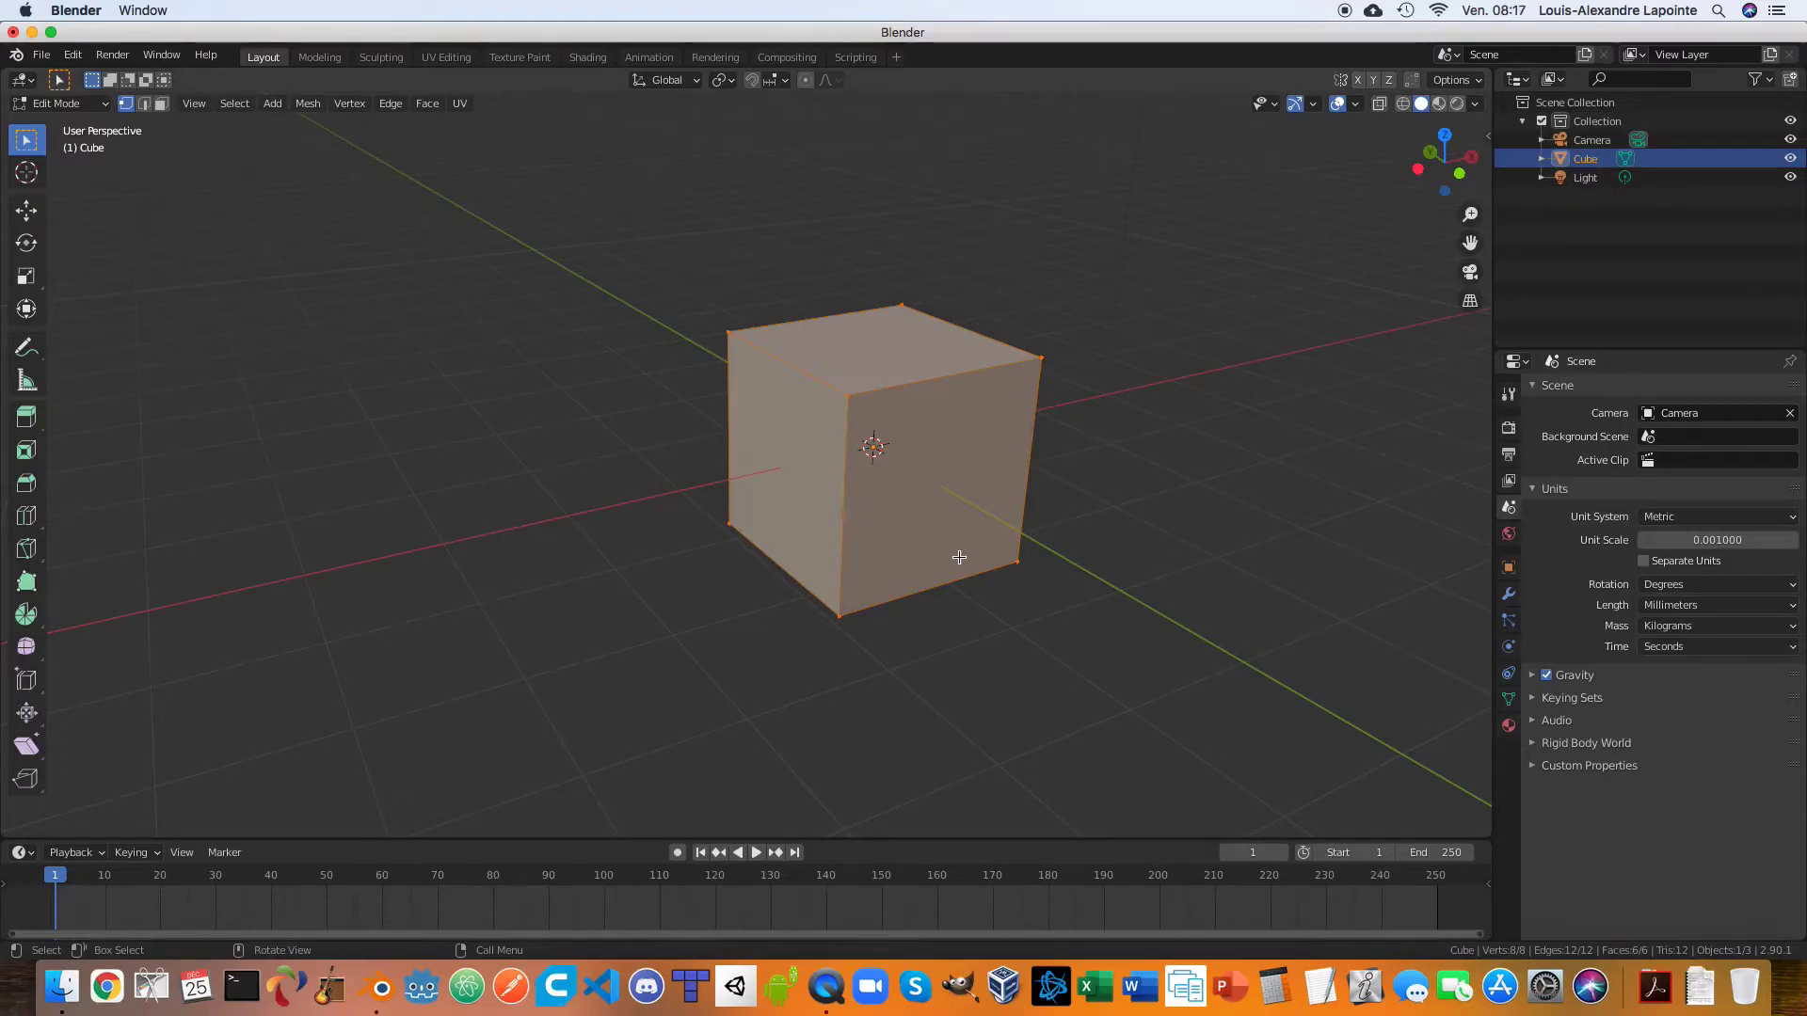
middle_drag(959, 557, 802, 409)
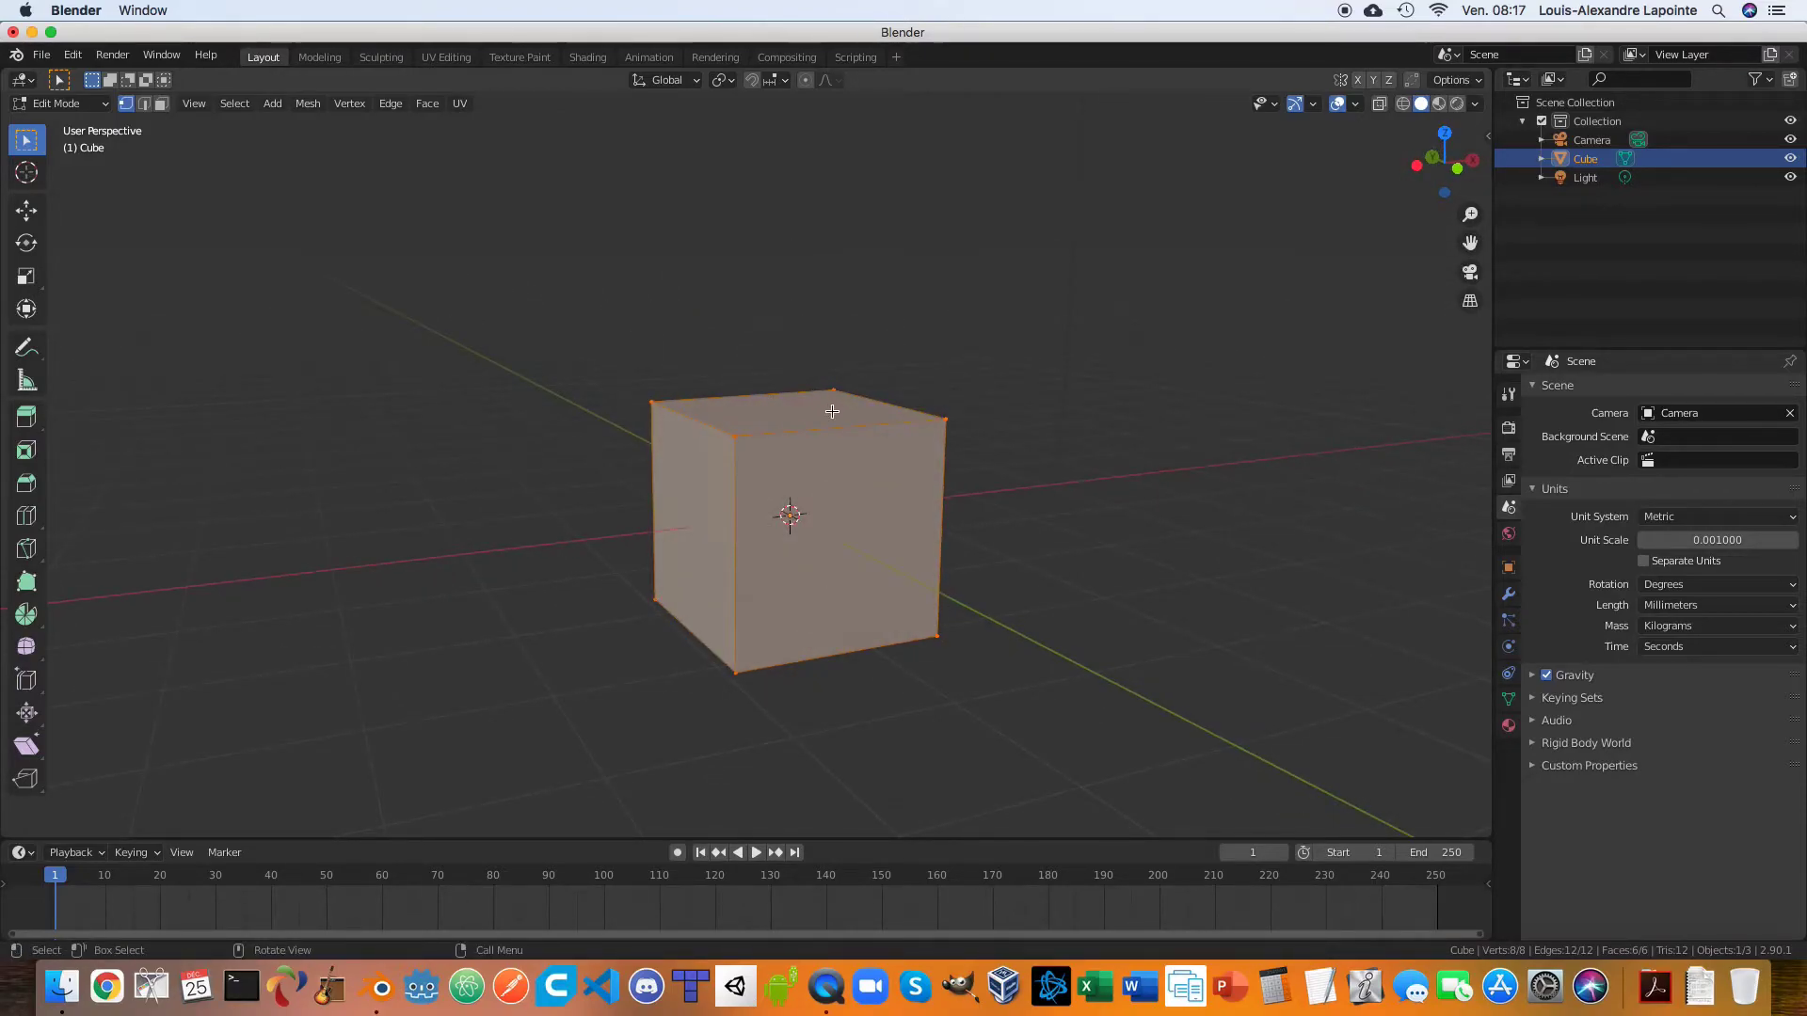
key(KP_1)
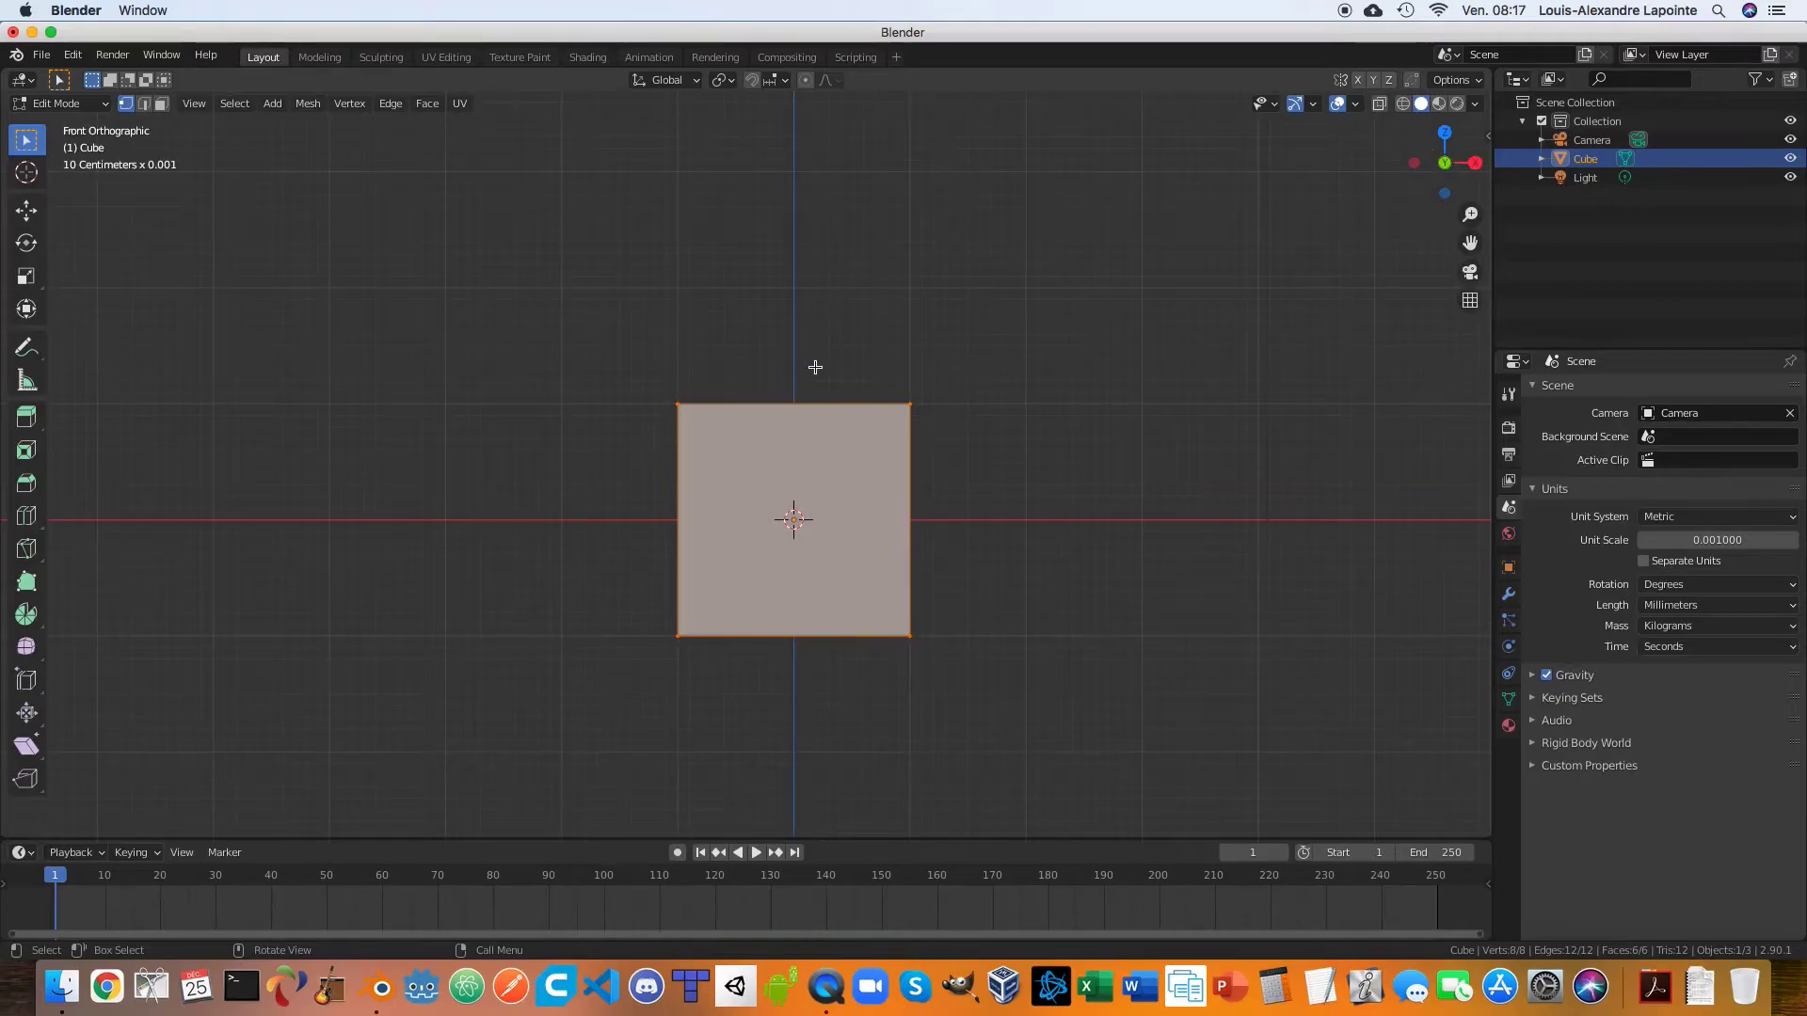
middle_drag(813, 369, 720, 380)
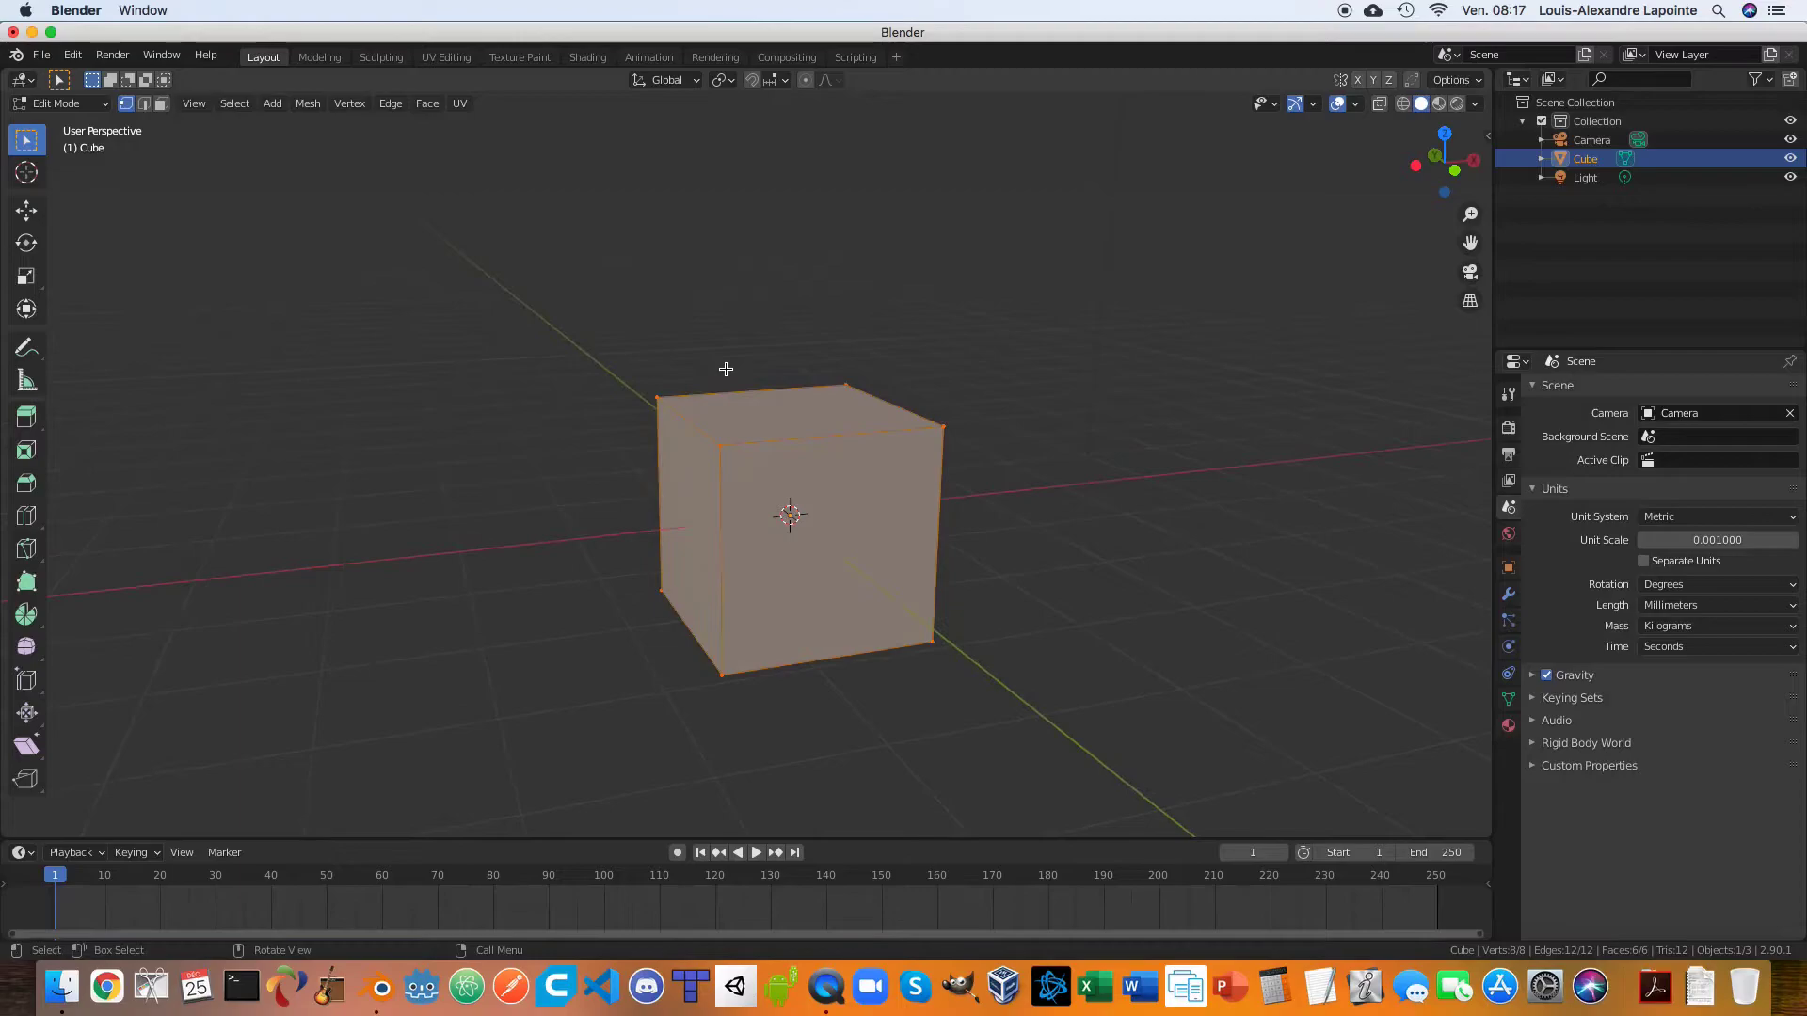
Add a cylinder inside the cube's mesh and set its radius to 0.5 mm.
key(shift+a)
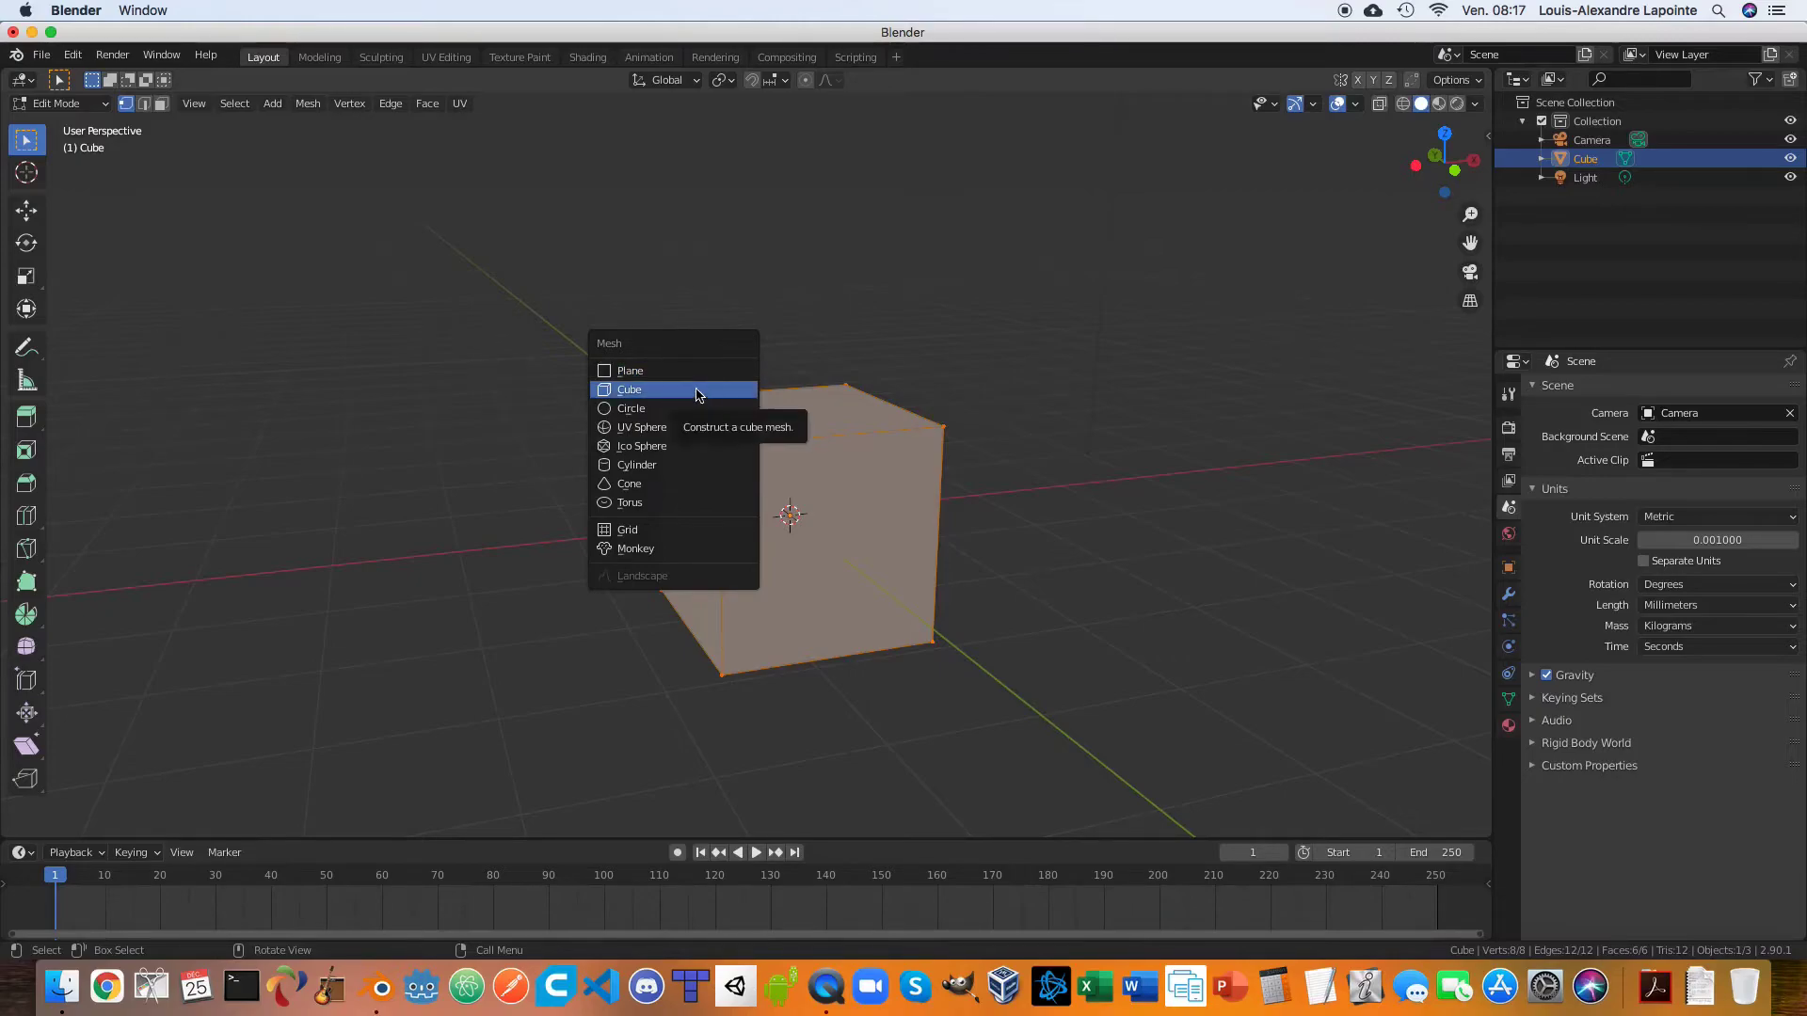
click(652, 470)
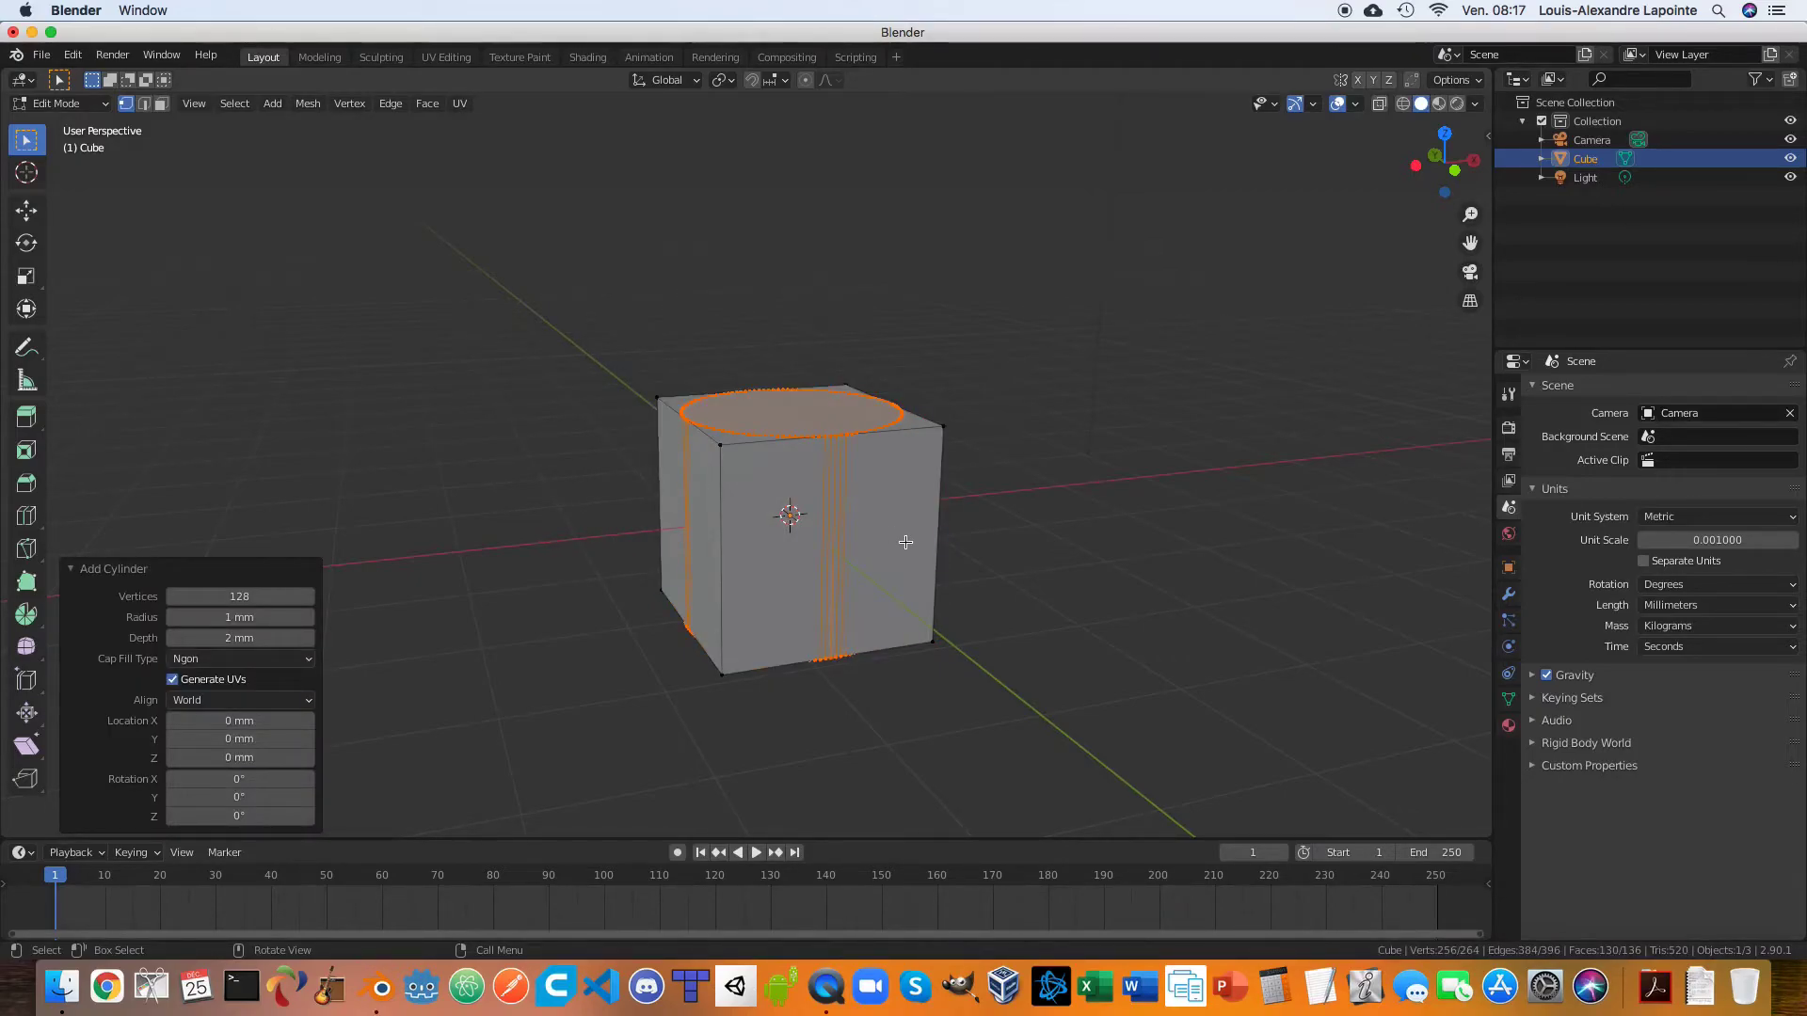
click(218, 618)
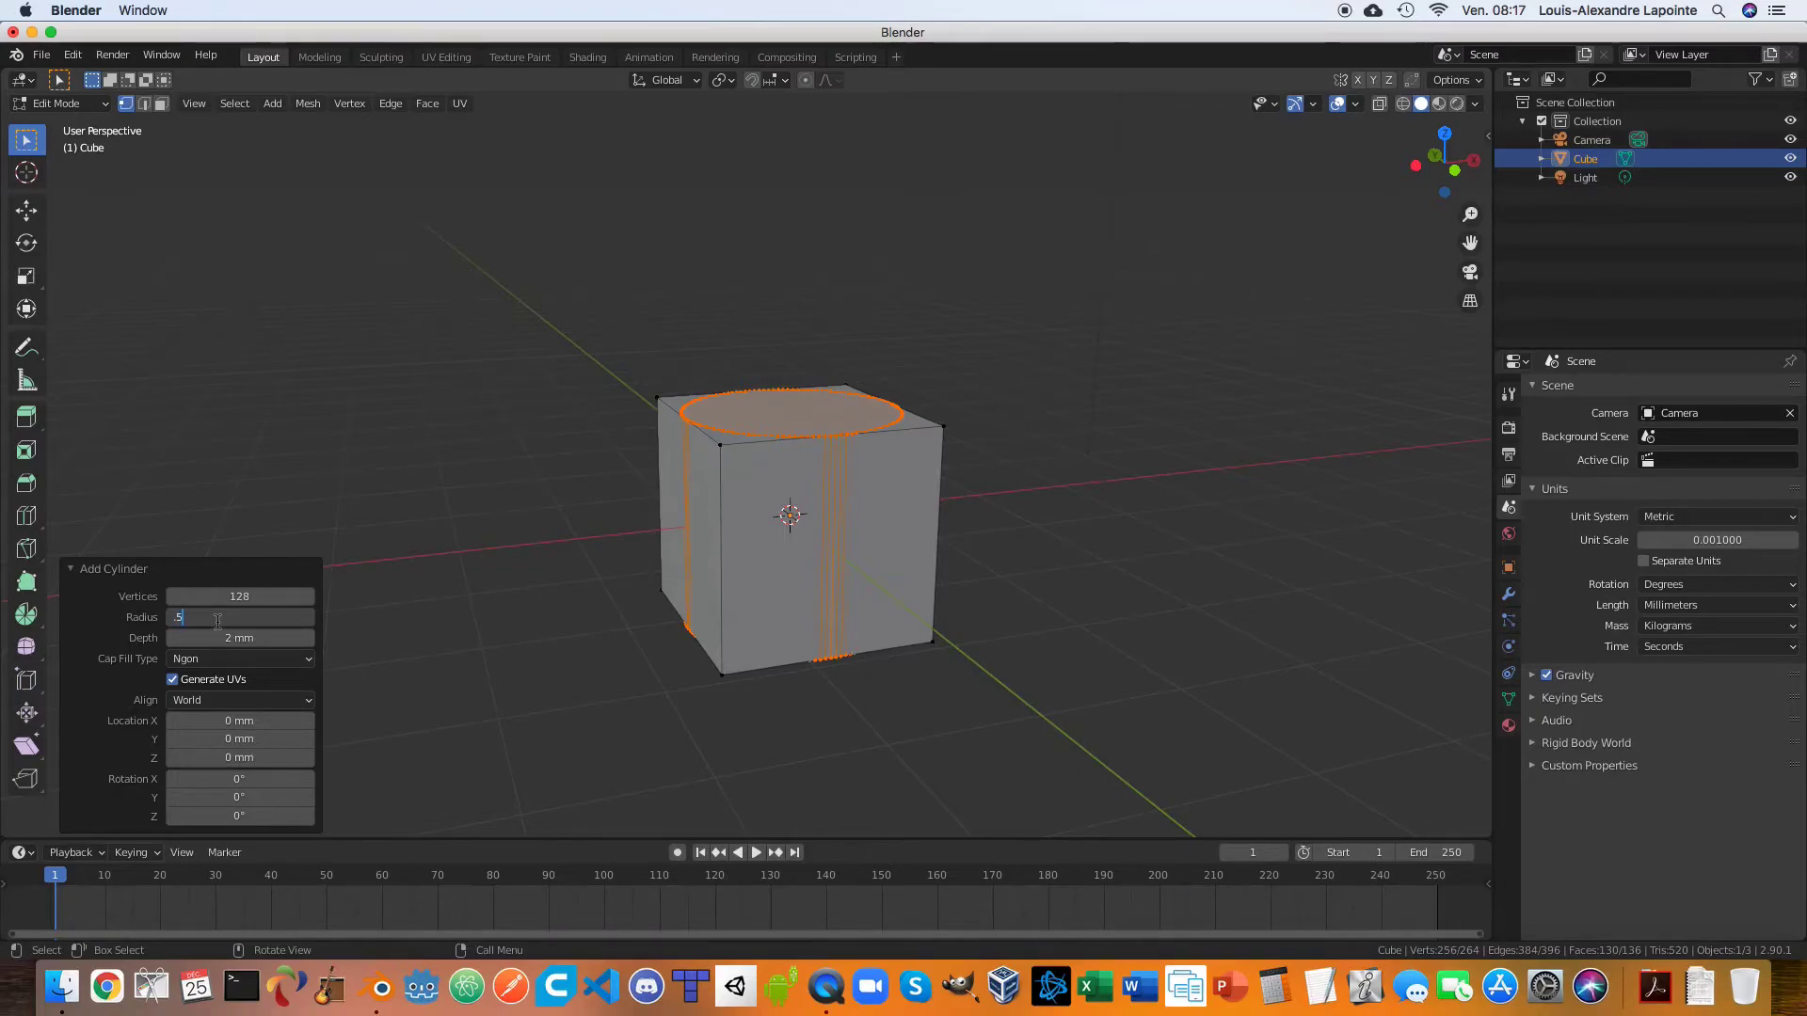
text(.5)
key(Return)
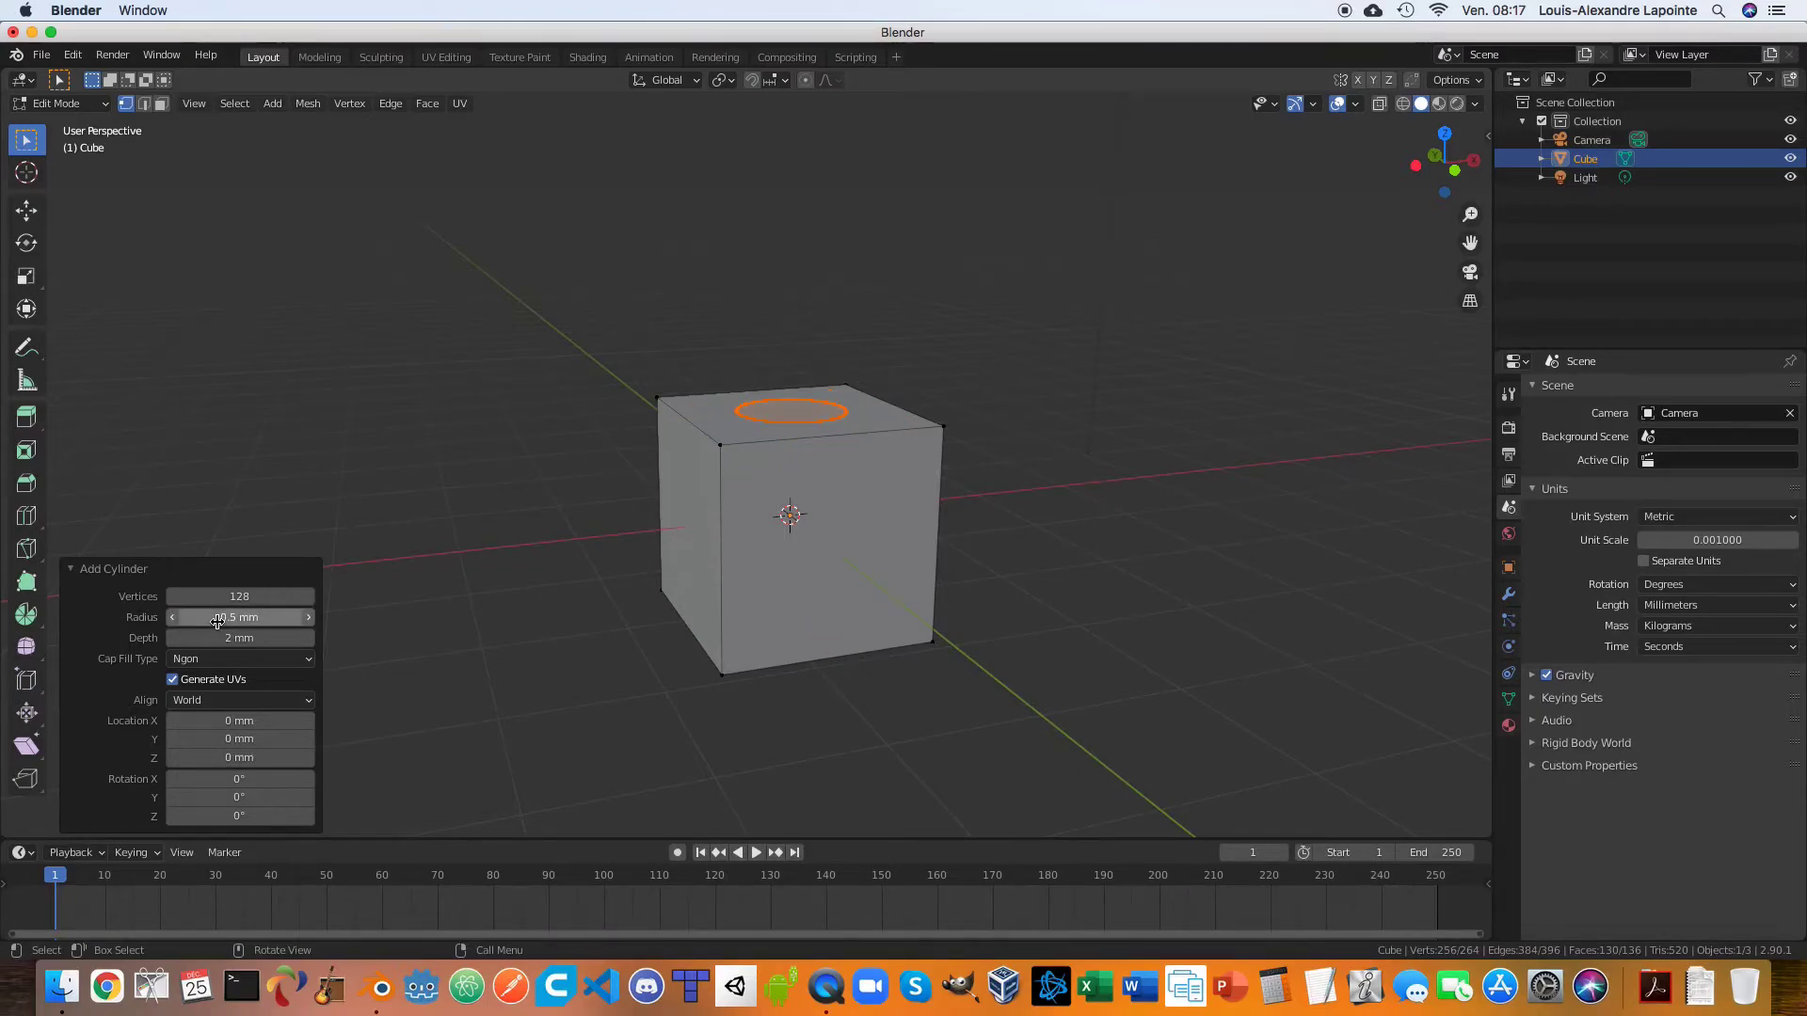
Move the cylinder up about 2 mm along the Z axis so it stands on the cube's top face.
mouse_move(791, 619)
middle_down()
mouse_move(760, 602)
mouse_move(795, 603)
middle_up()
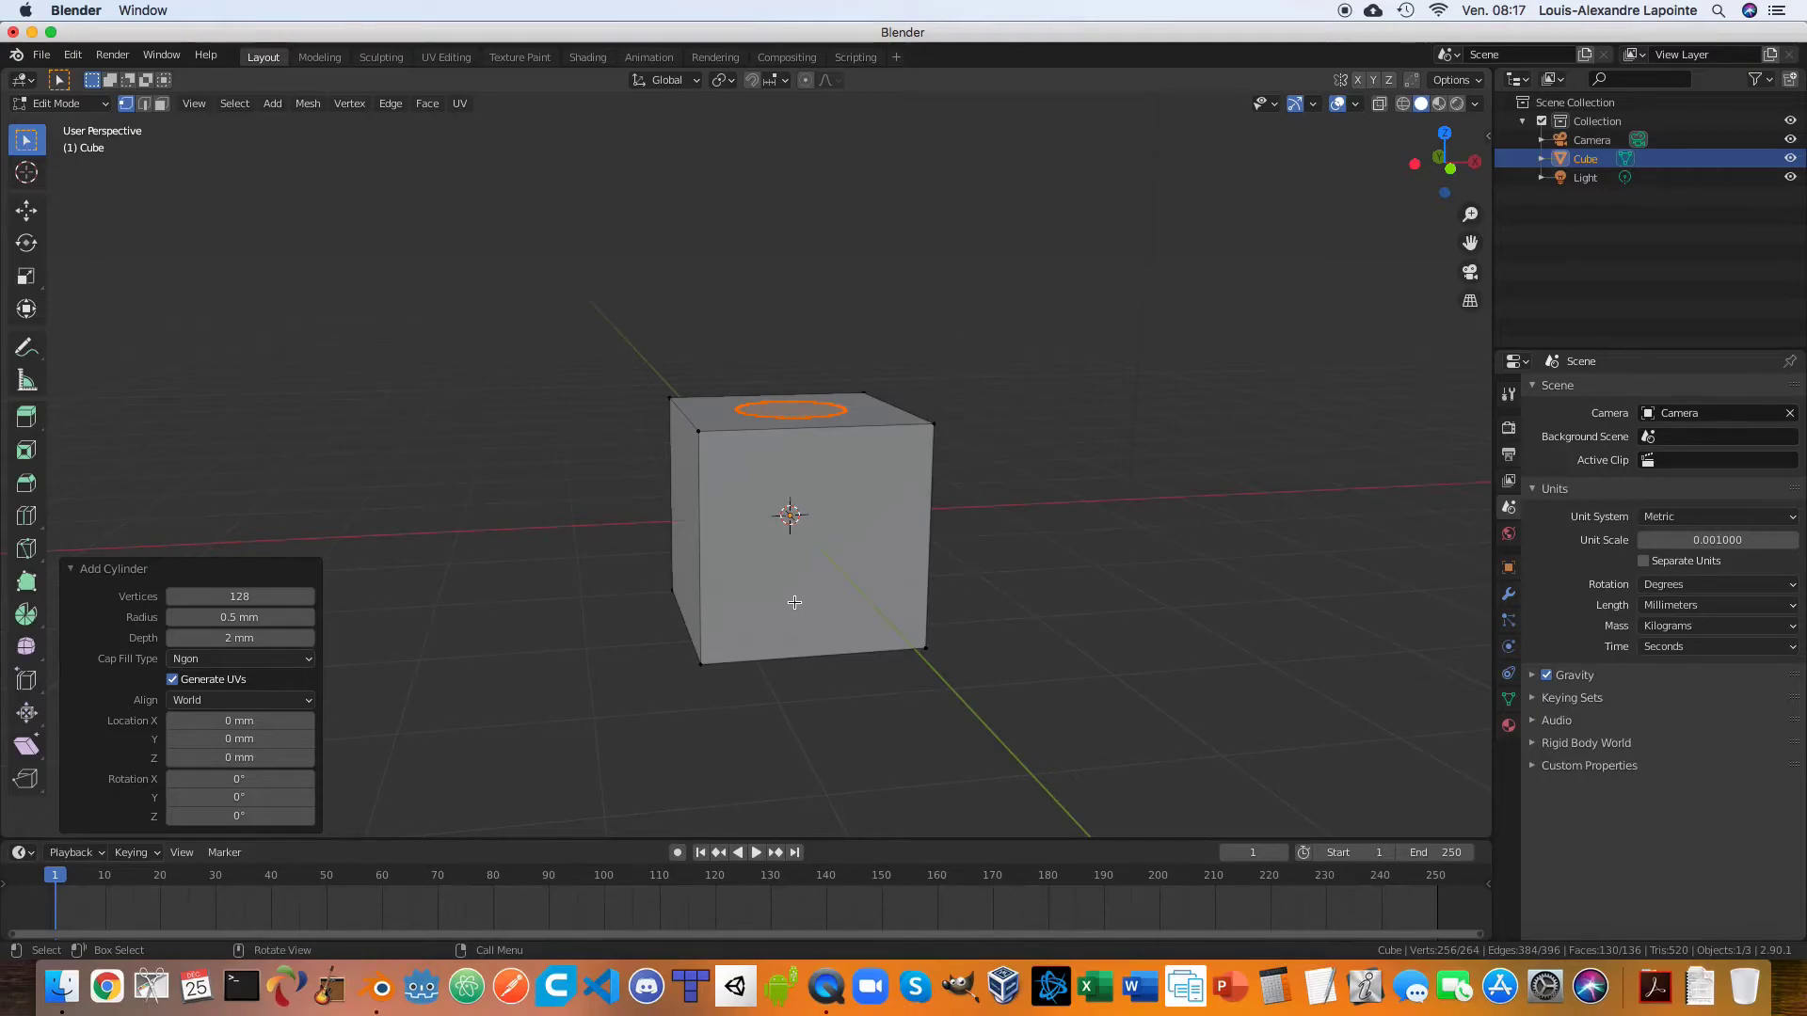
key(g)
key(z)
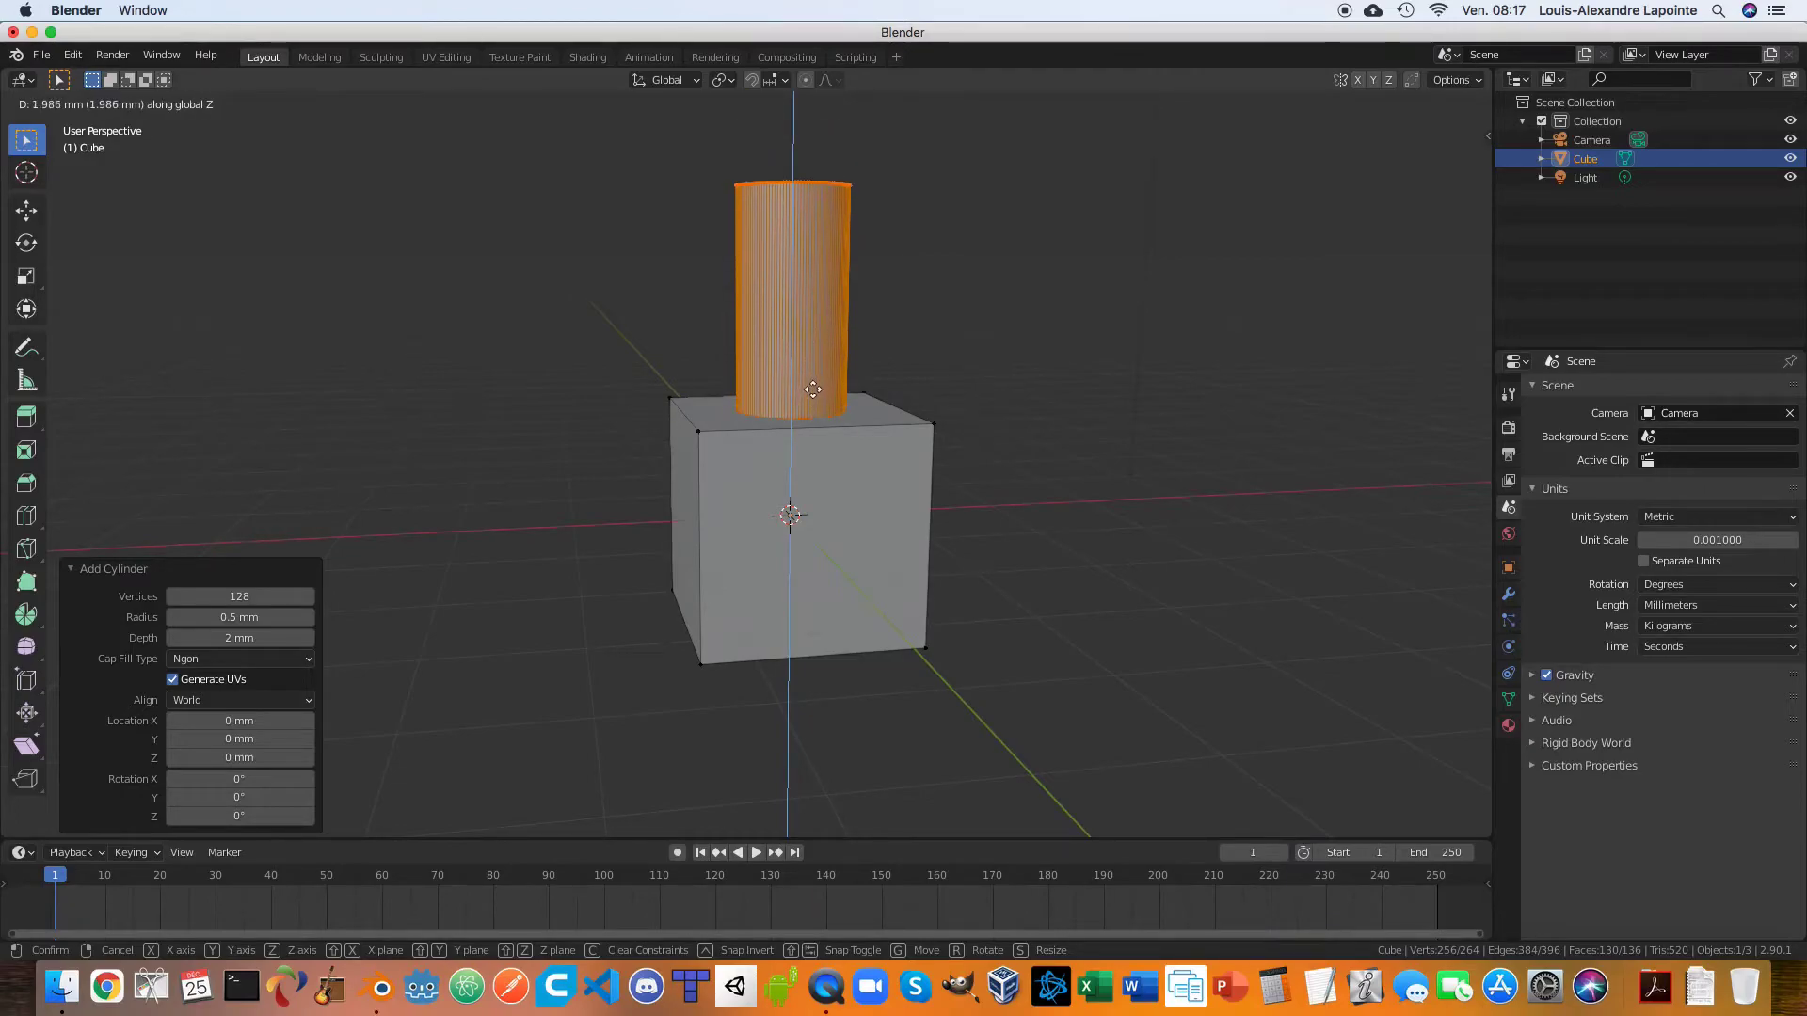
click(809, 391)
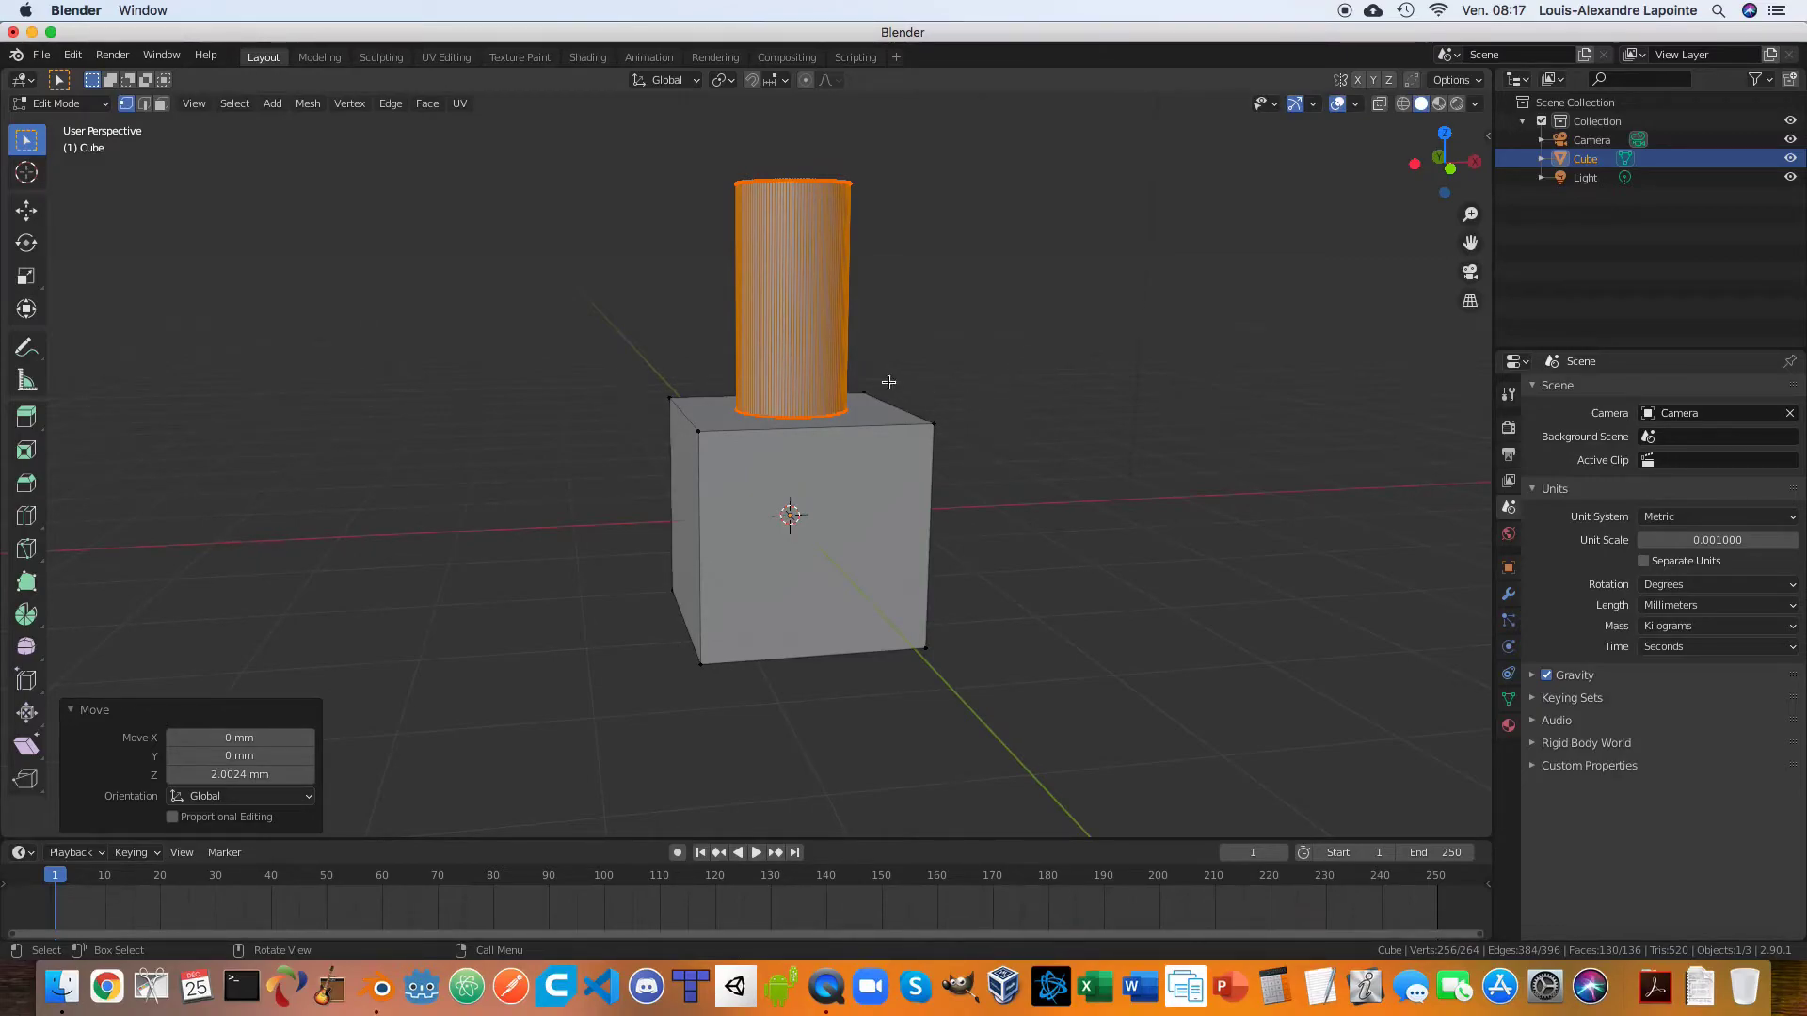
Set the snap target to Vertex with Active as the snapping point, and switch snapping on and off again.
middle_drag(780, 307, 822, 440)
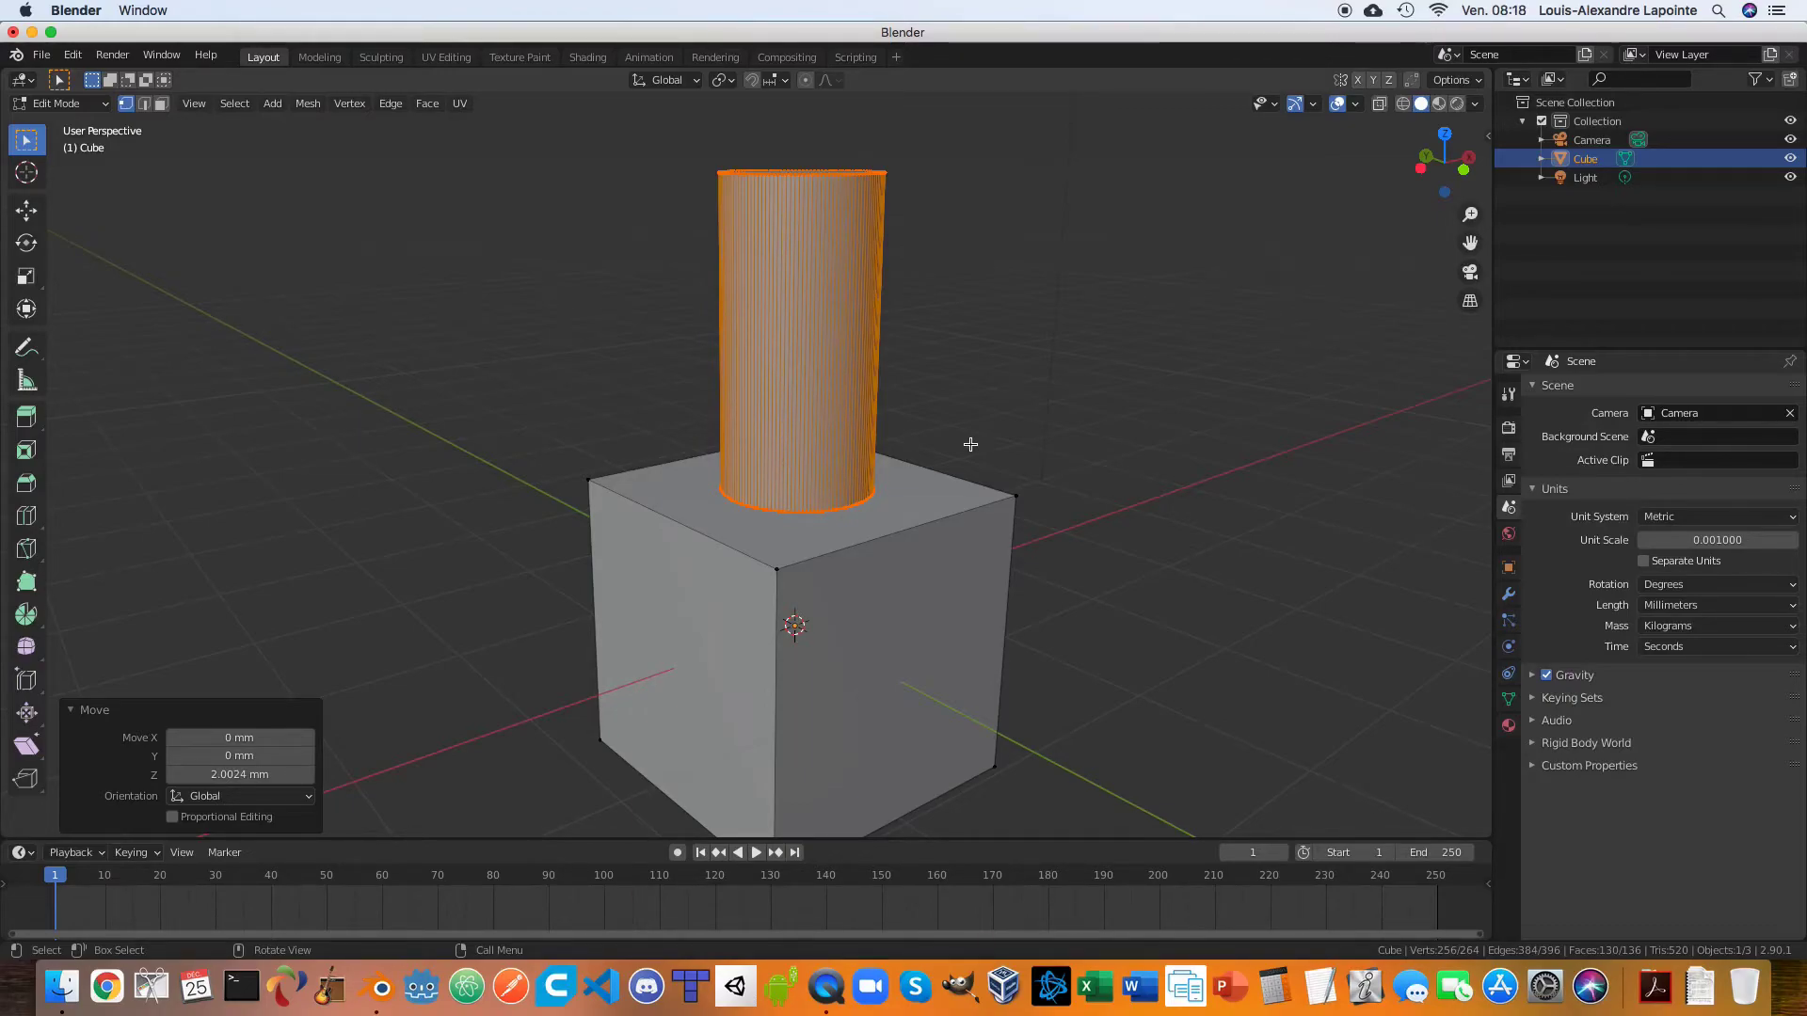
click(775, 82)
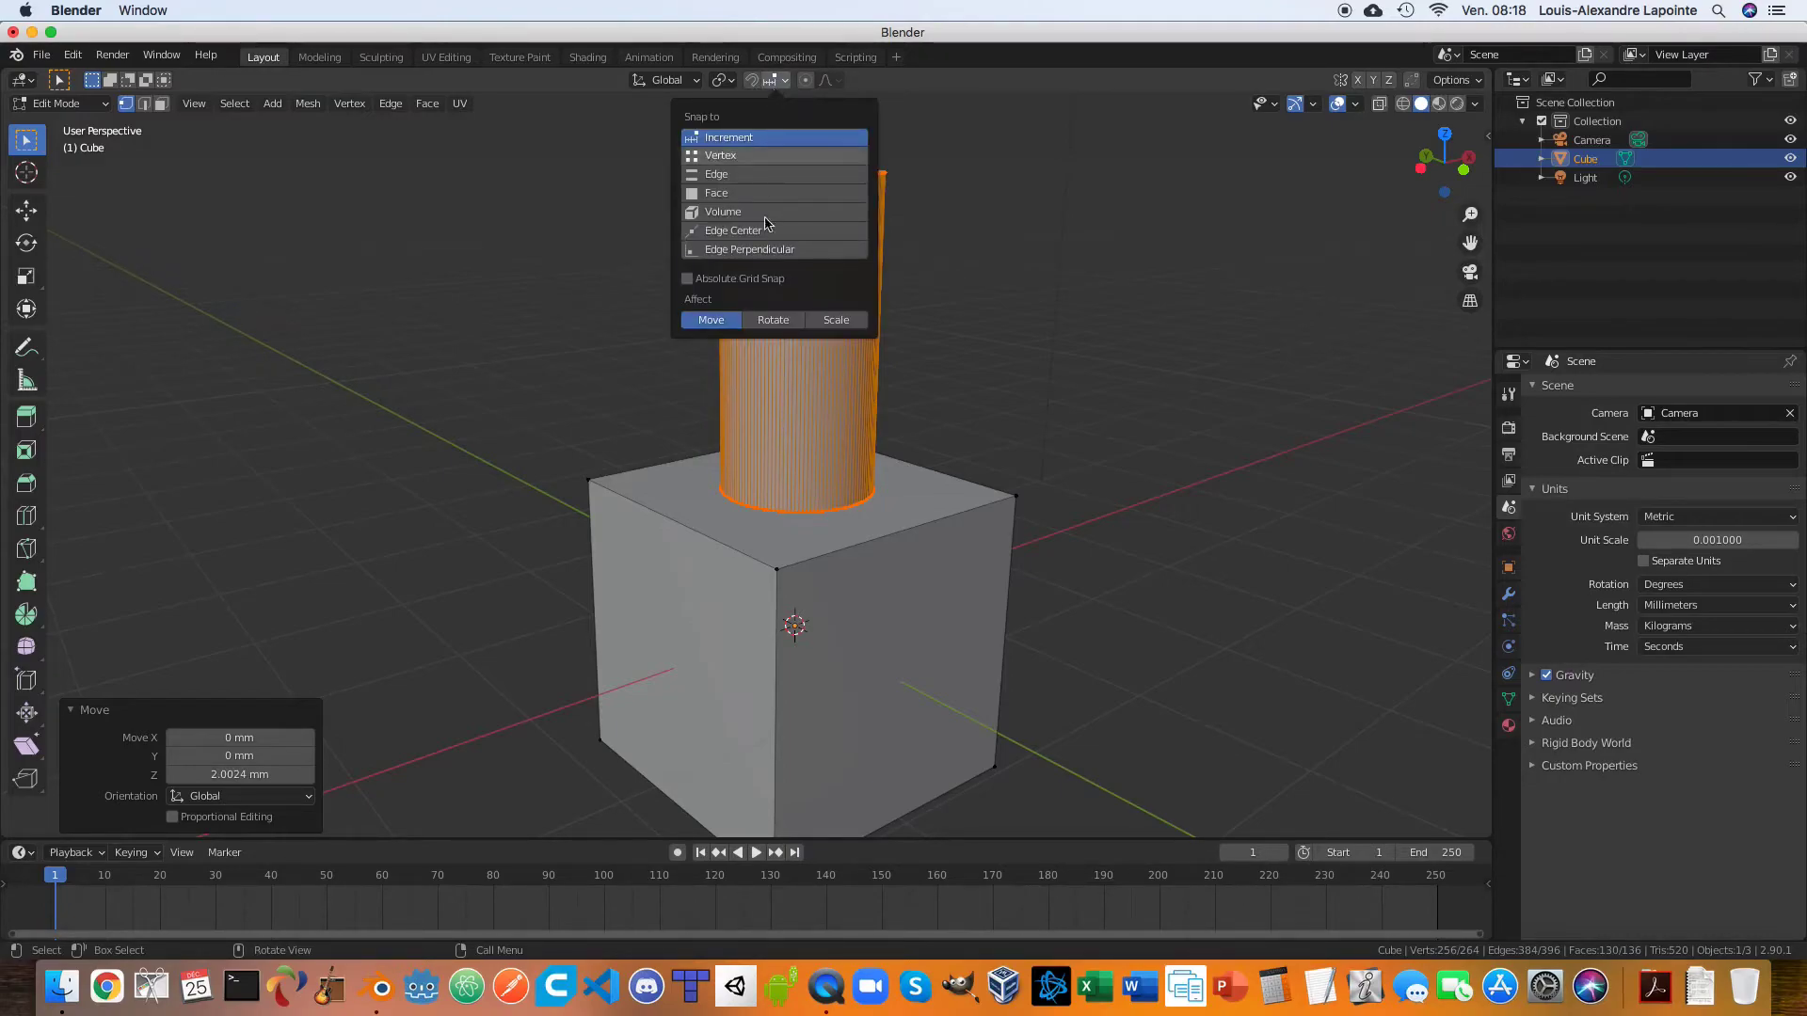
click(739, 156)
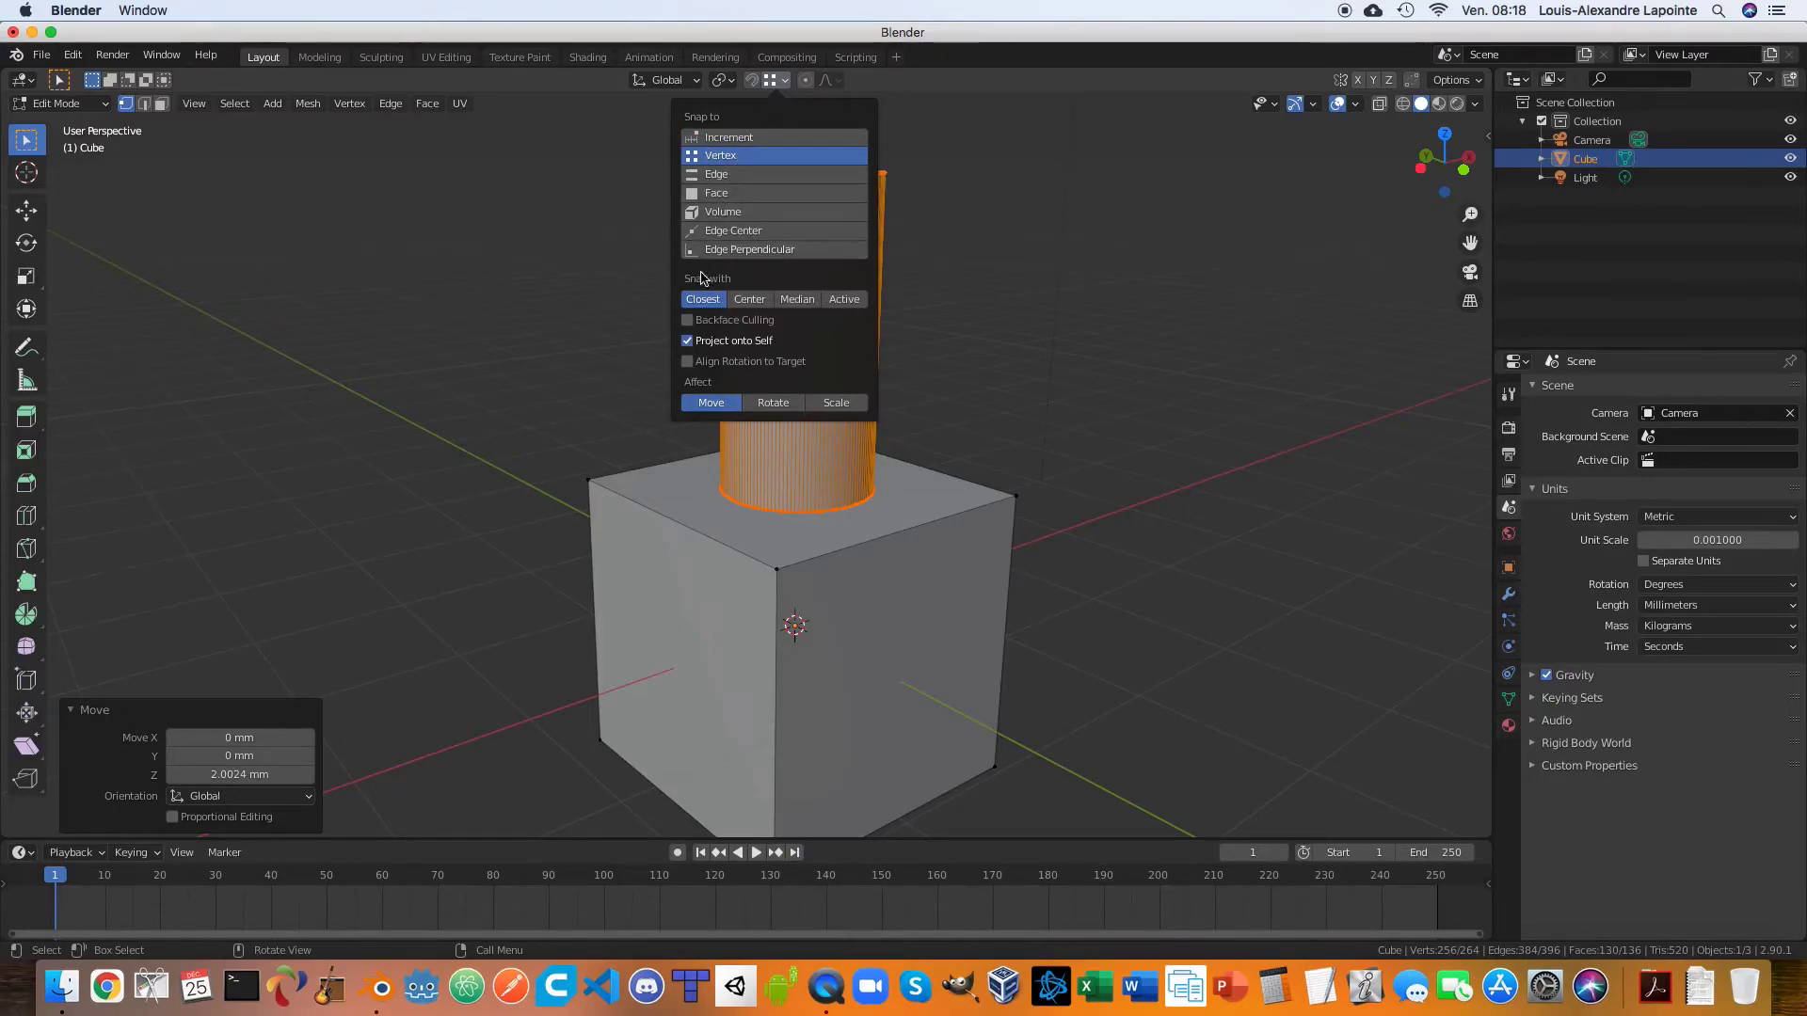
click(849, 302)
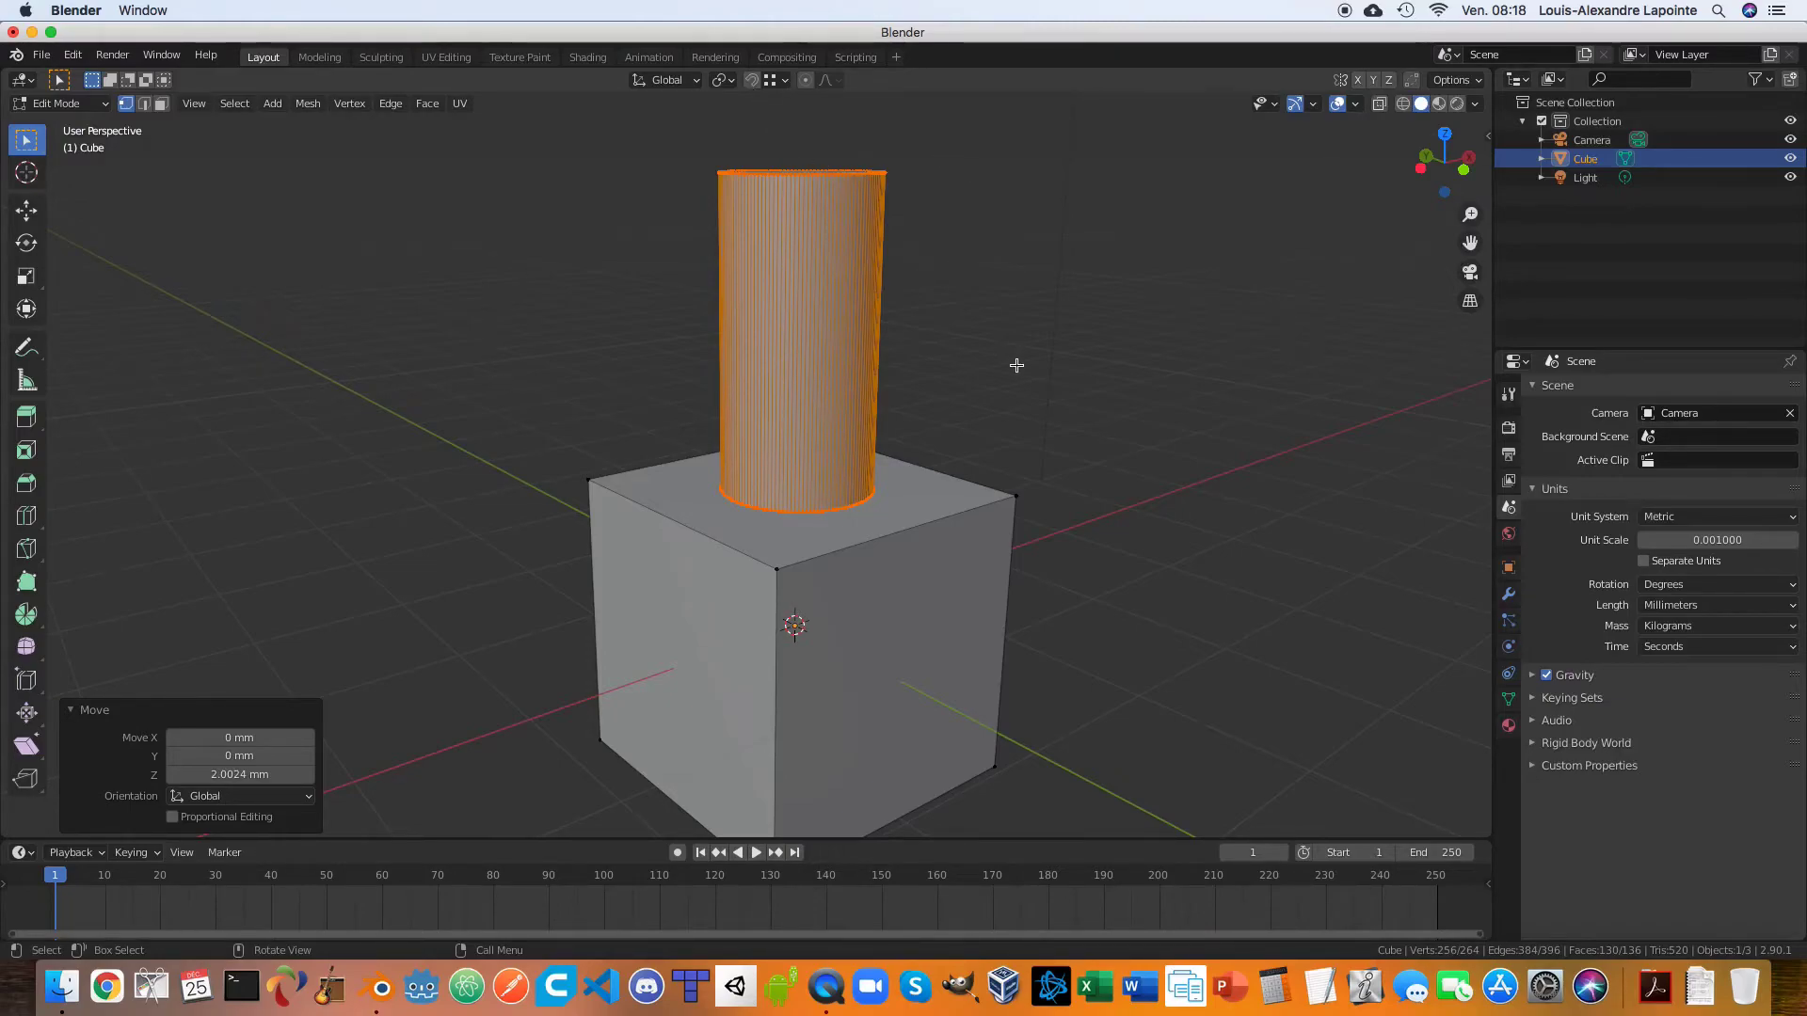
click(752, 81)
click(752, 81)
Move the cylinder up along the Z axis until it floats about 0.29 mm above the cube's top face.
middle_drag(1061, 500, 1013, 487)
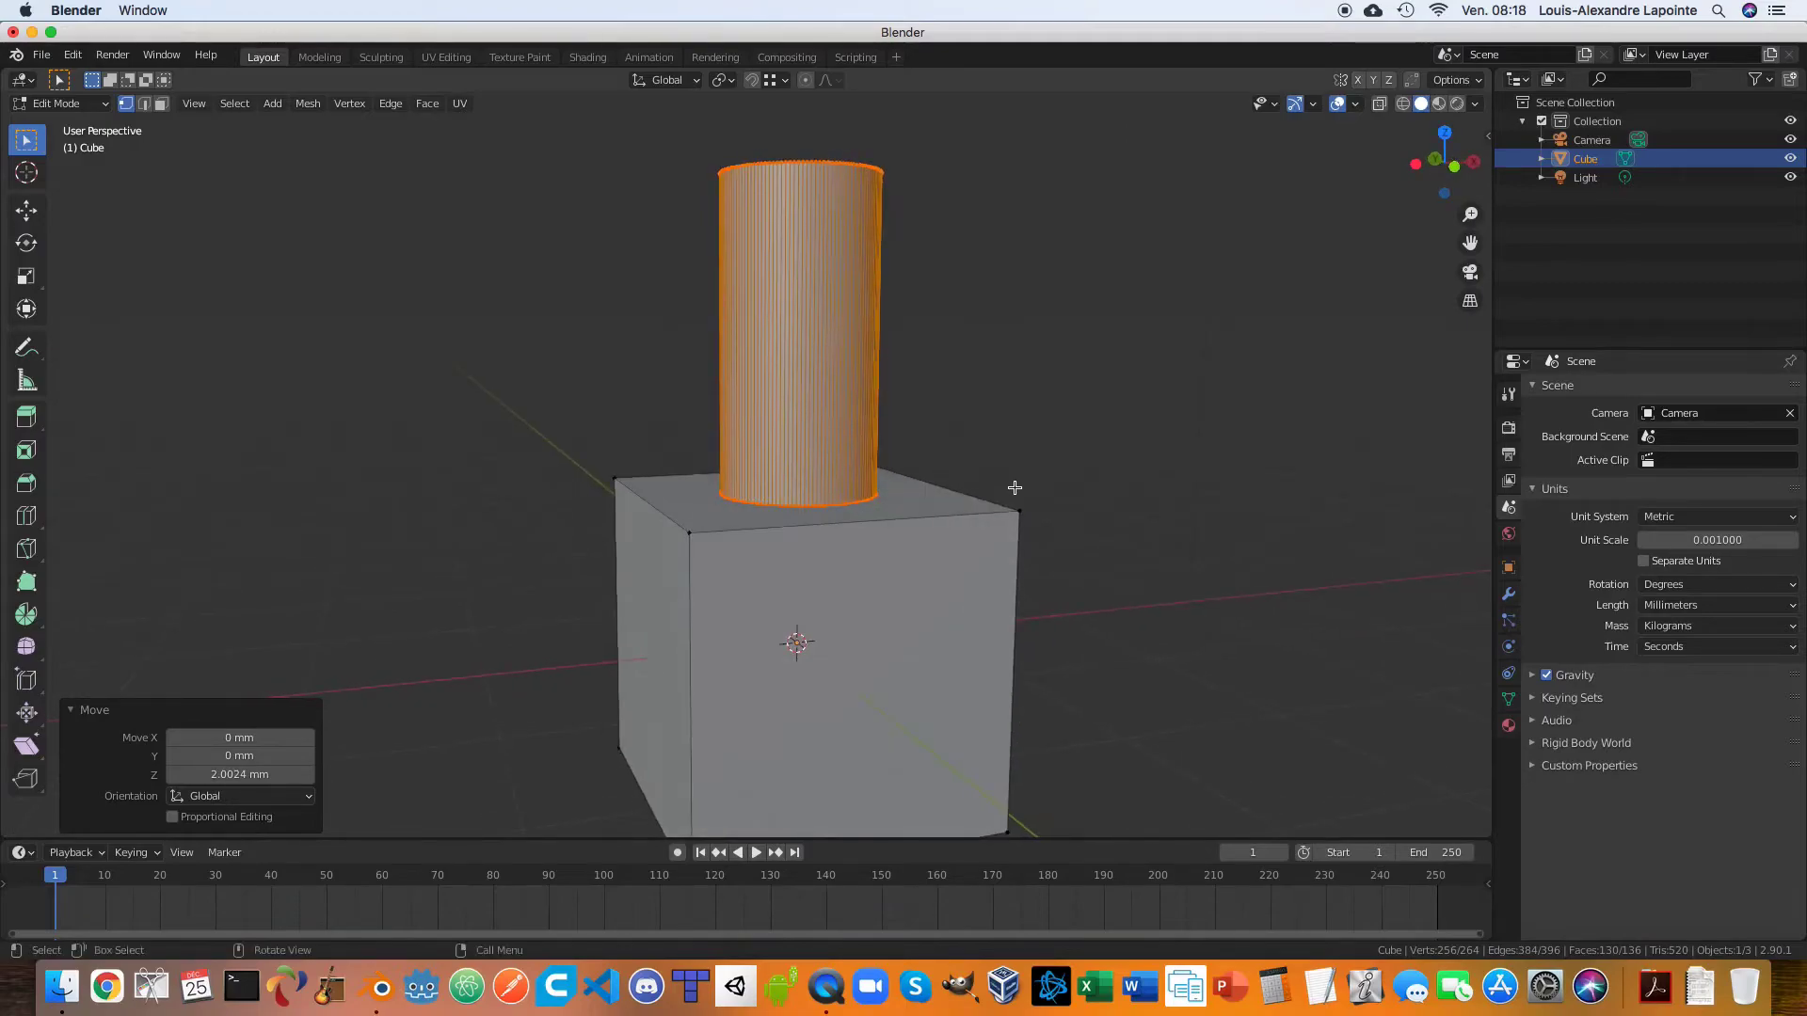
key(g)
key(z)
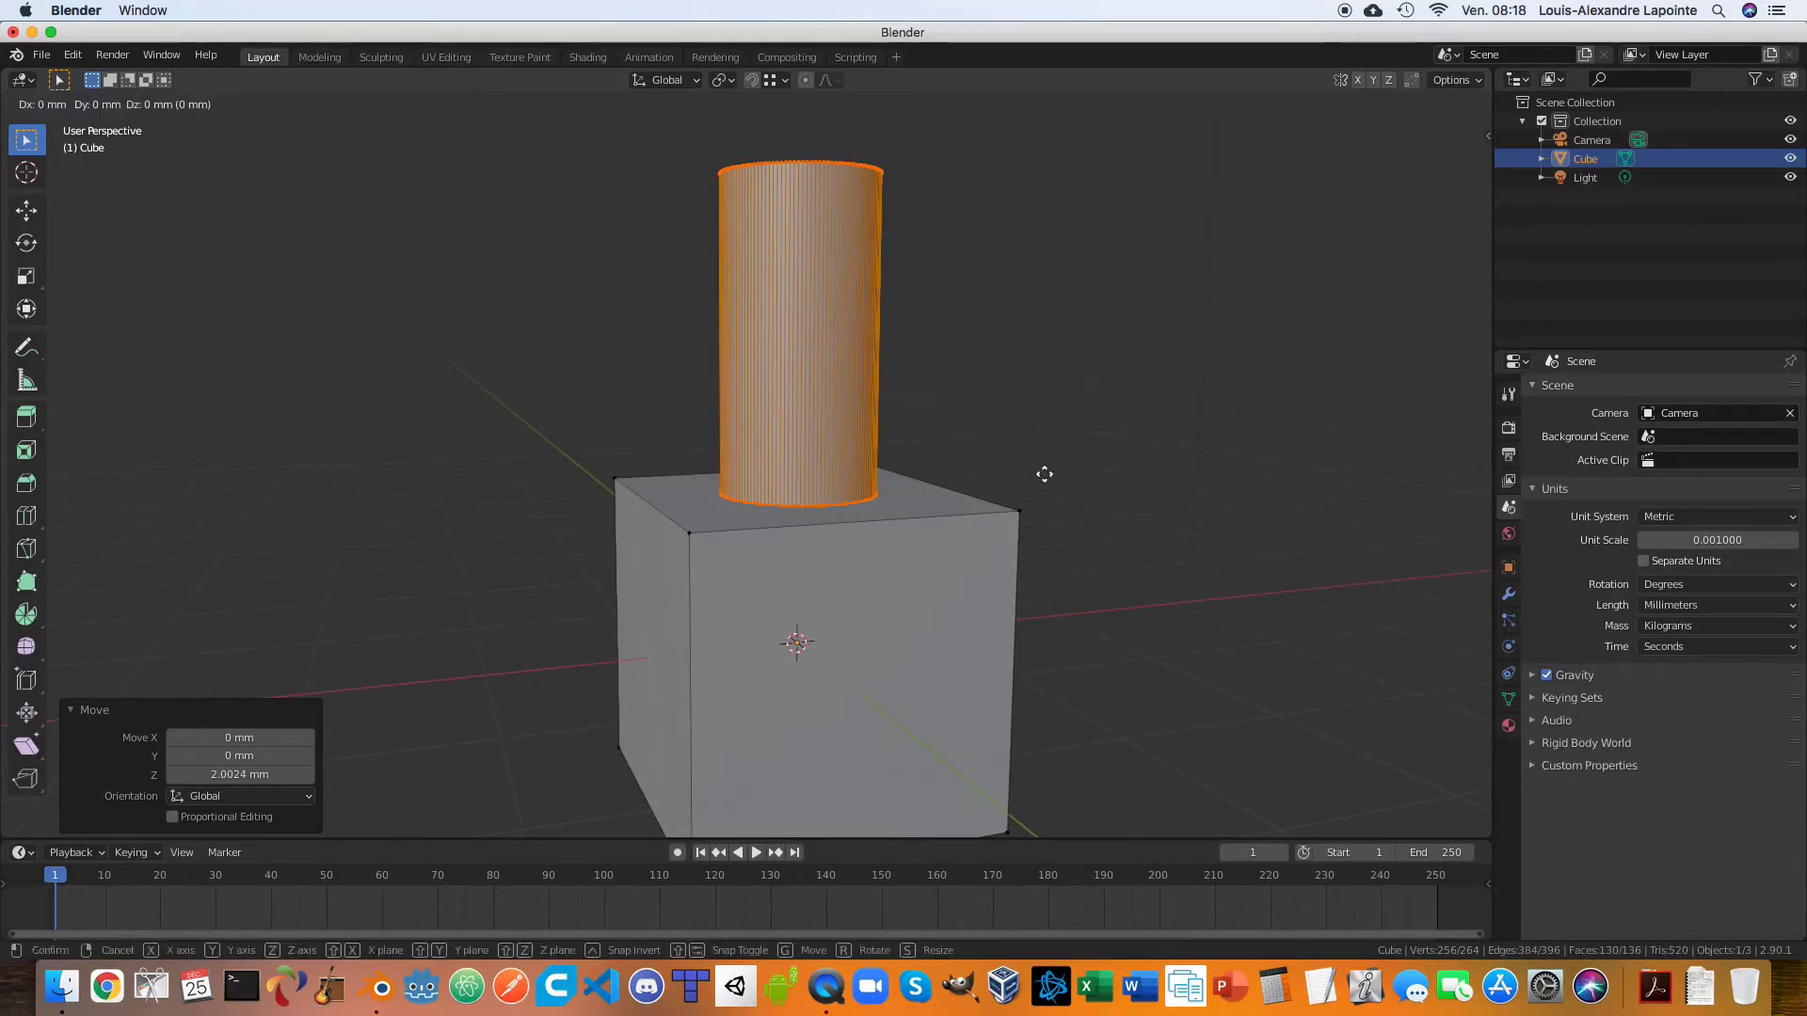
click(1044, 428)
middle_drag(862, 446, 968, 456)
click(860, 460)
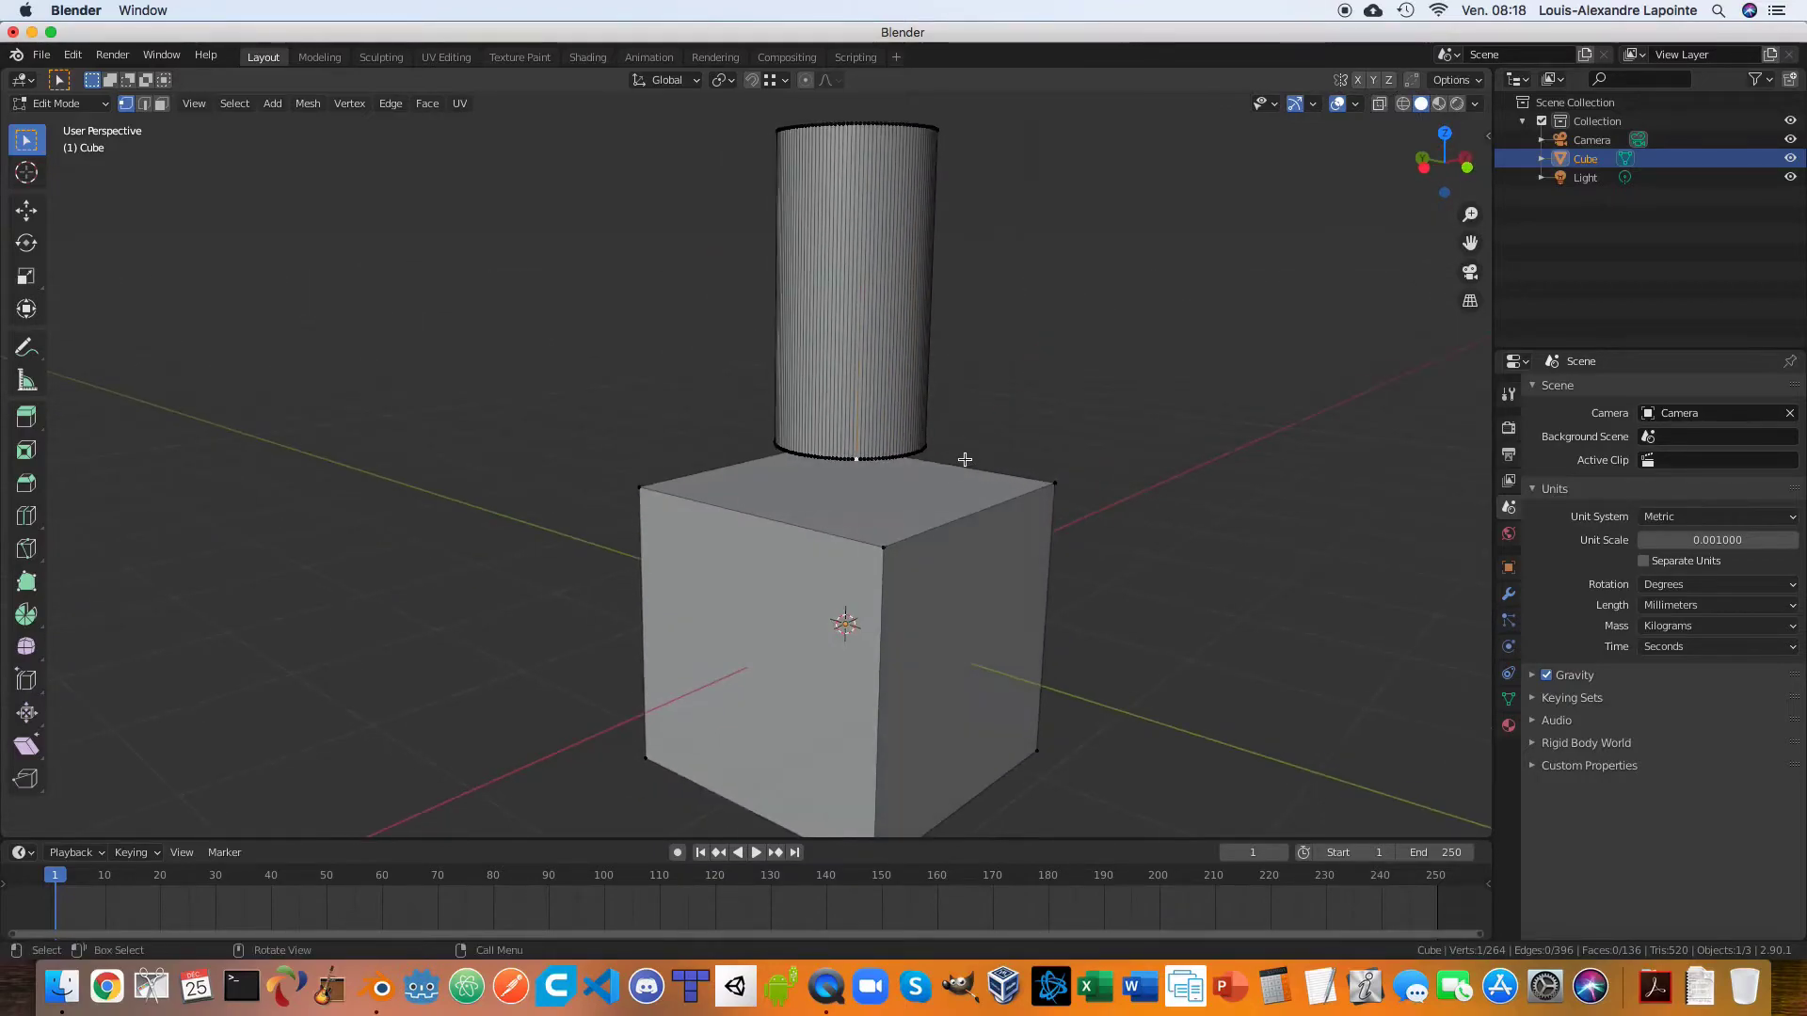
key(g)
key(Escape)
middle_drag(891, 506, 983, 500)
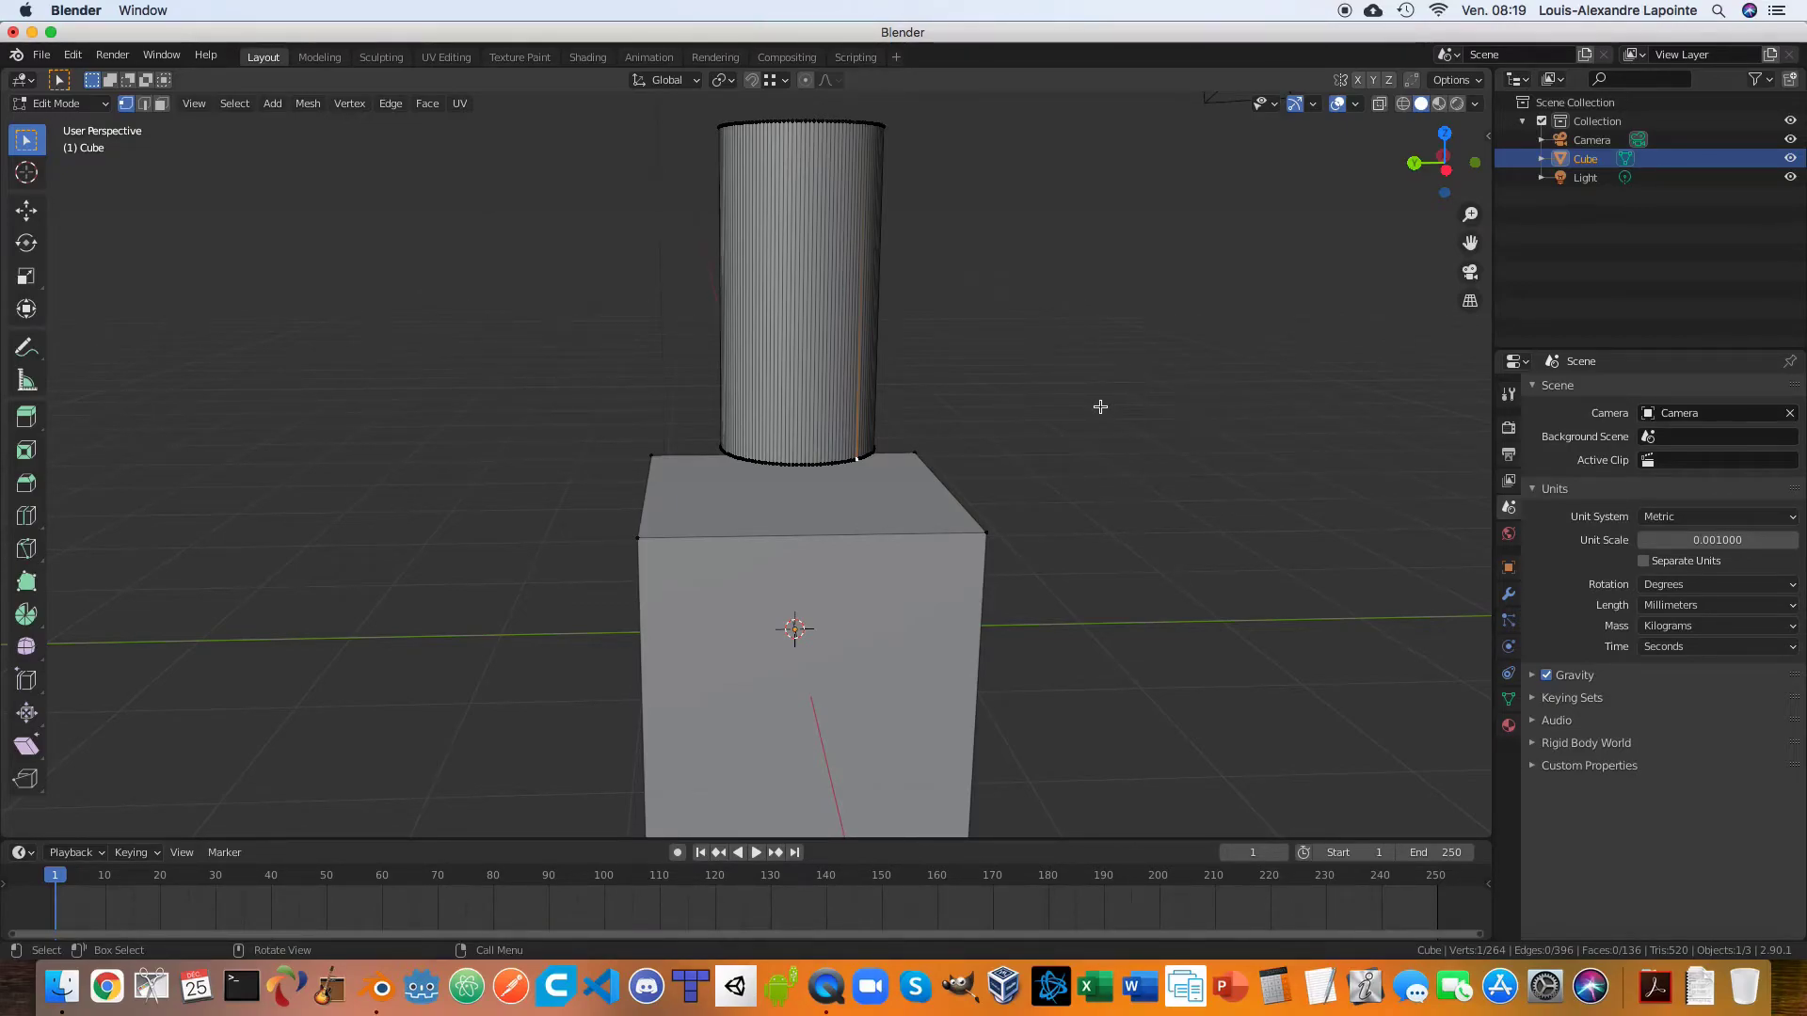
Select the entire mesh of cube and cylinder, and clear the selection again.
key(a)
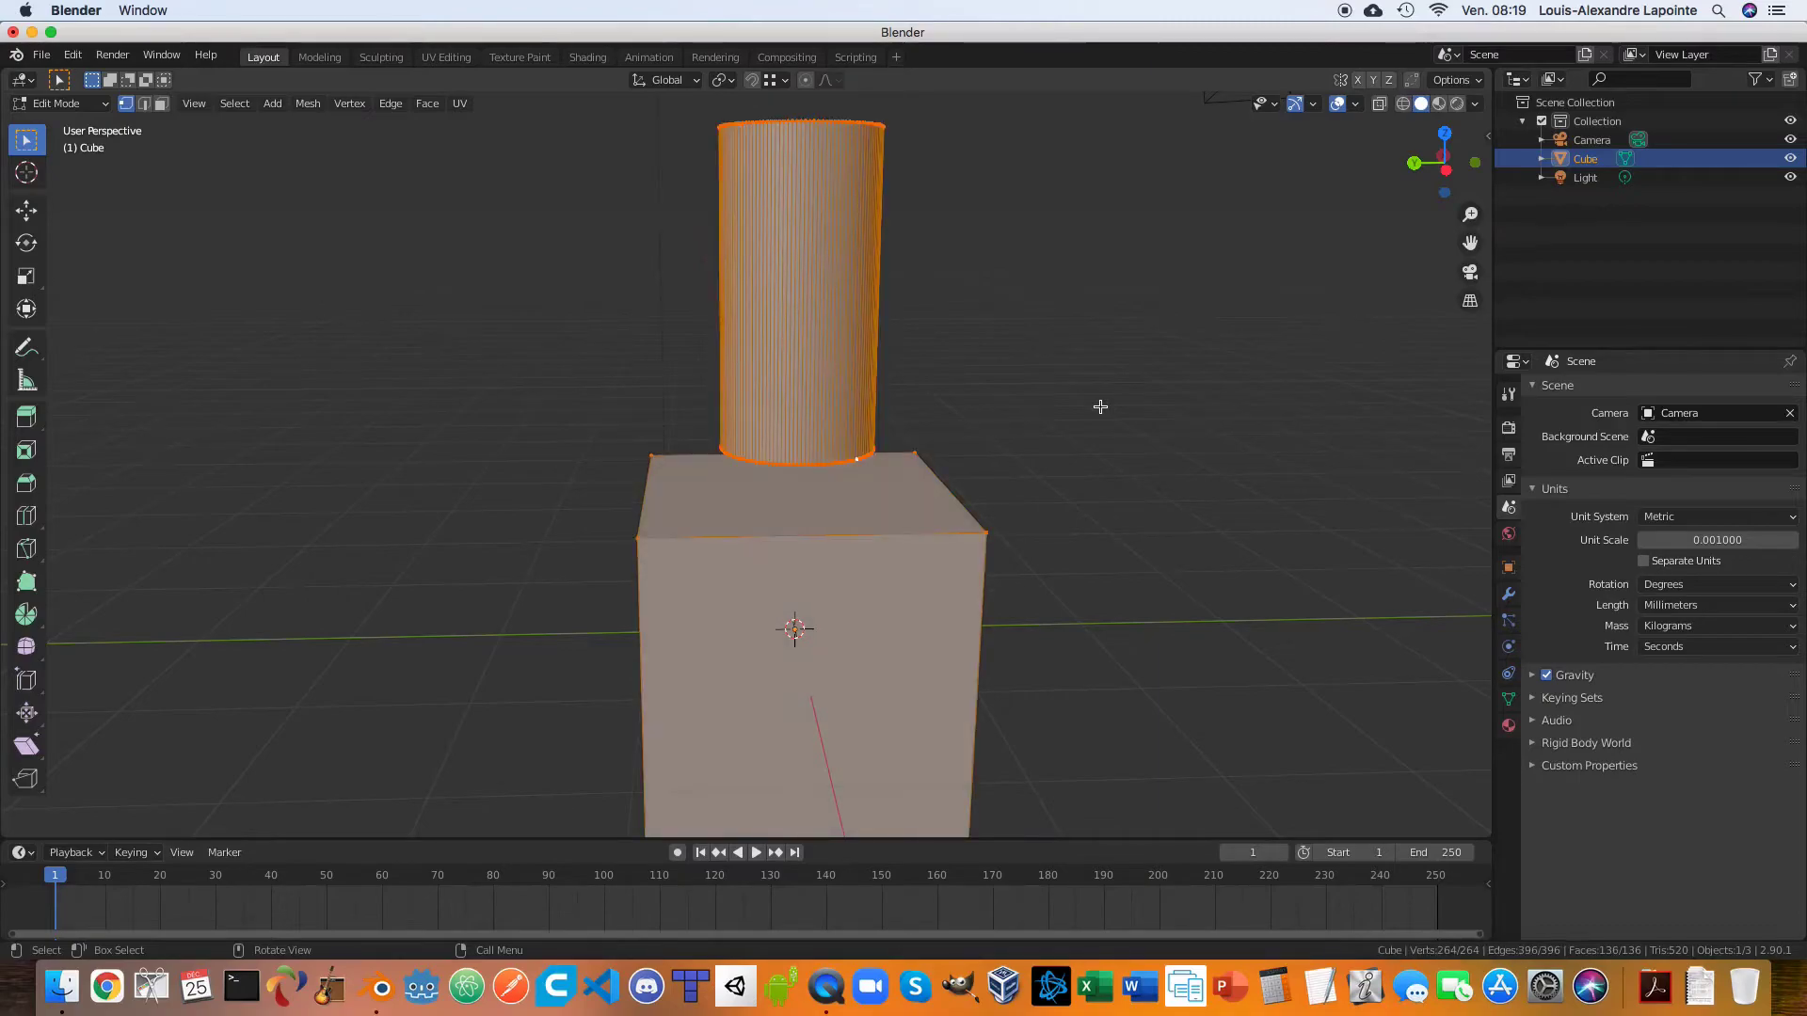
scroll(1100, 406, down, 2)
middle_drag(1100, 406, 1018, 494)
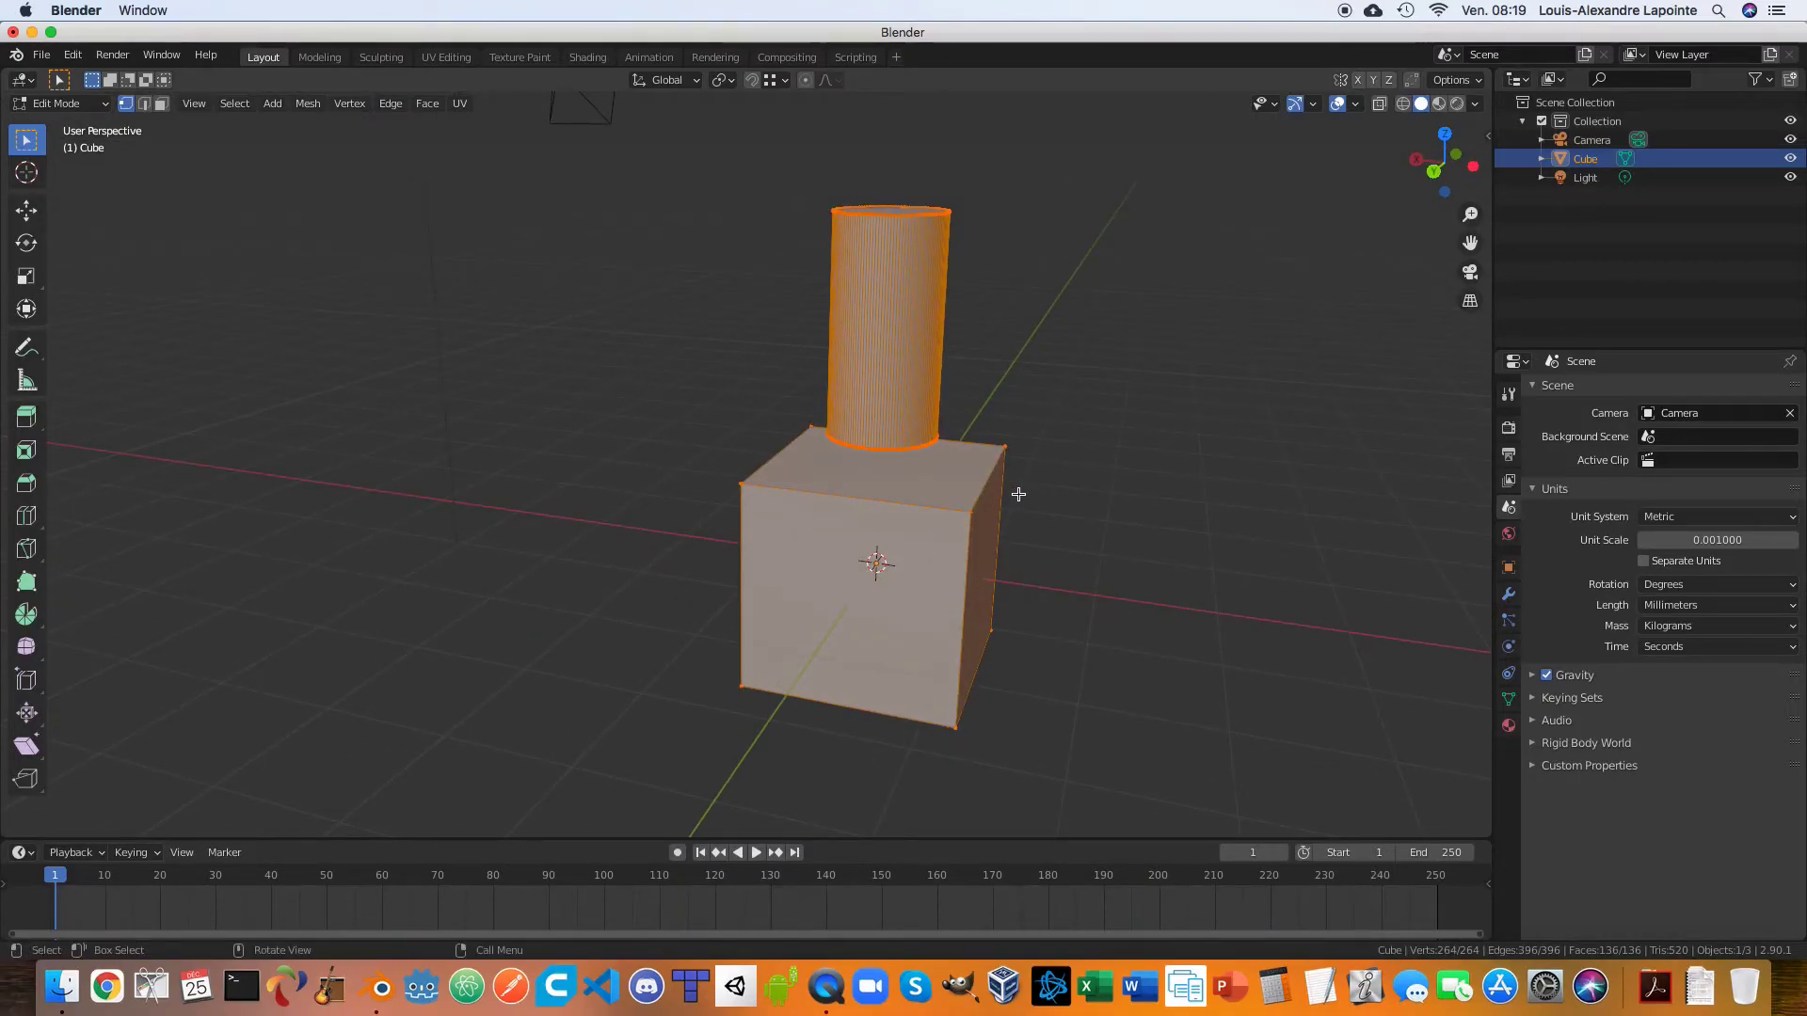
key(alt+a)
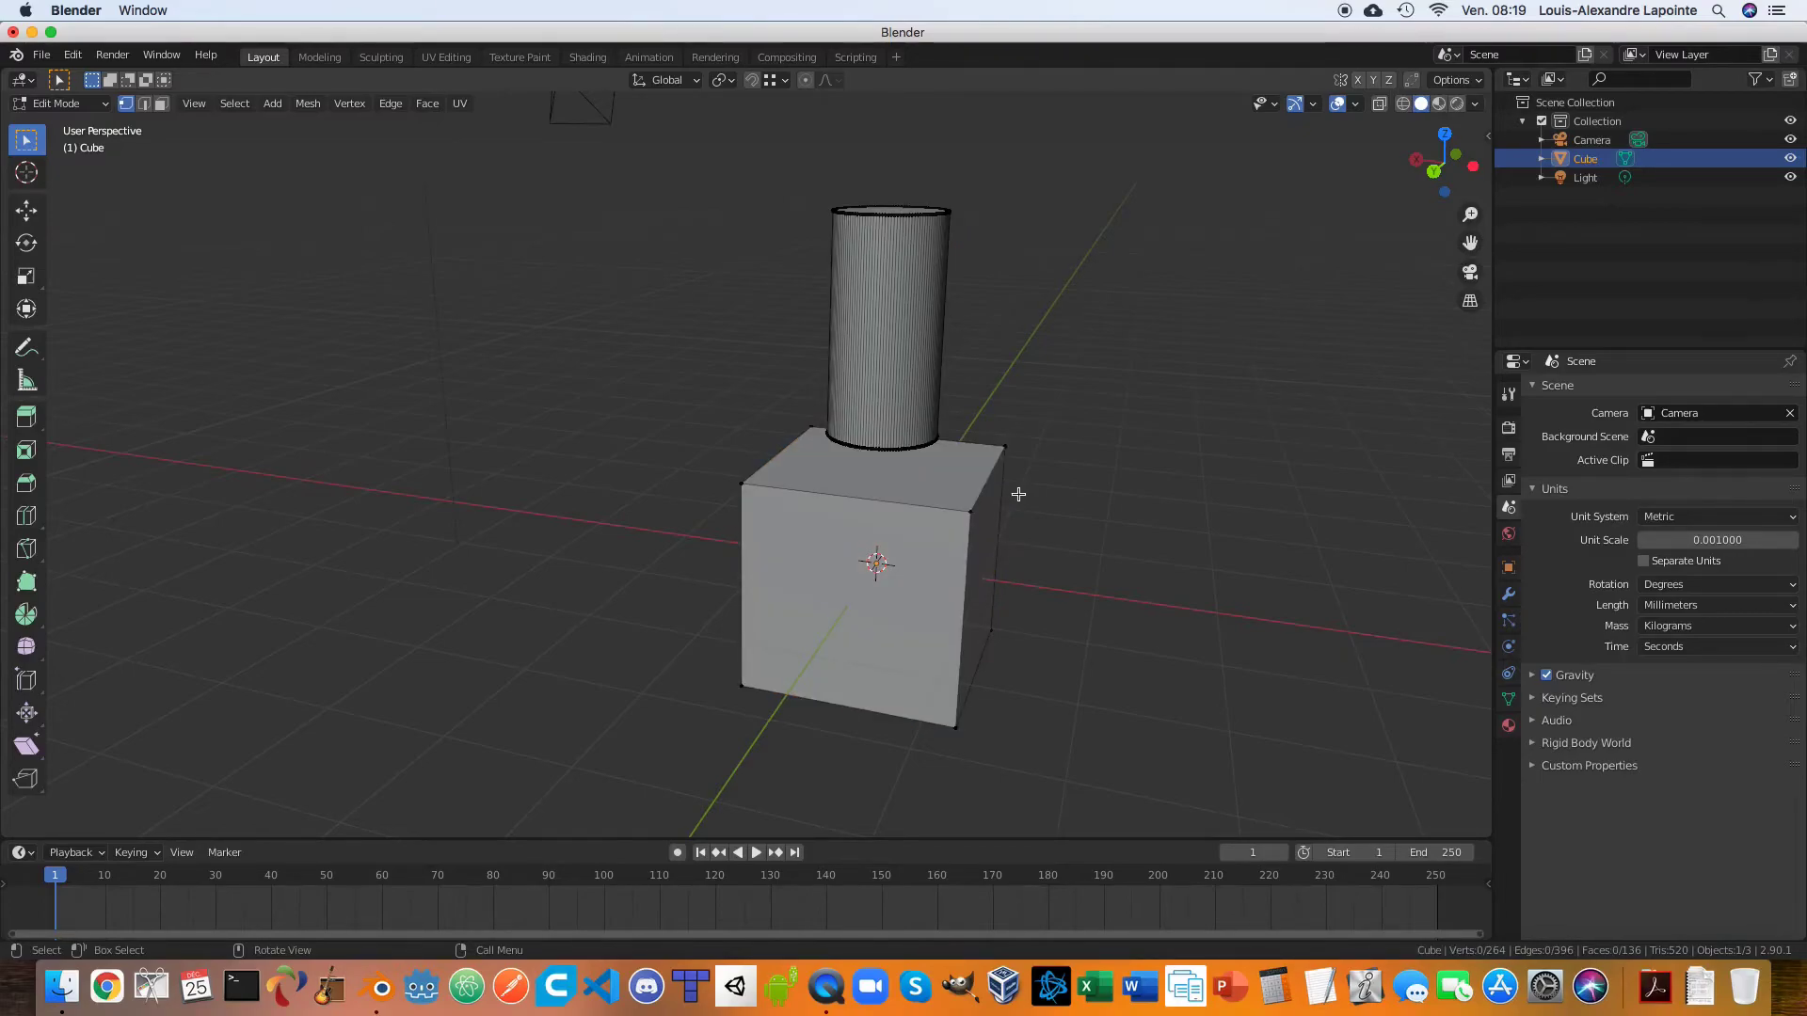
middle_drag(1008, 550, 975, 559)
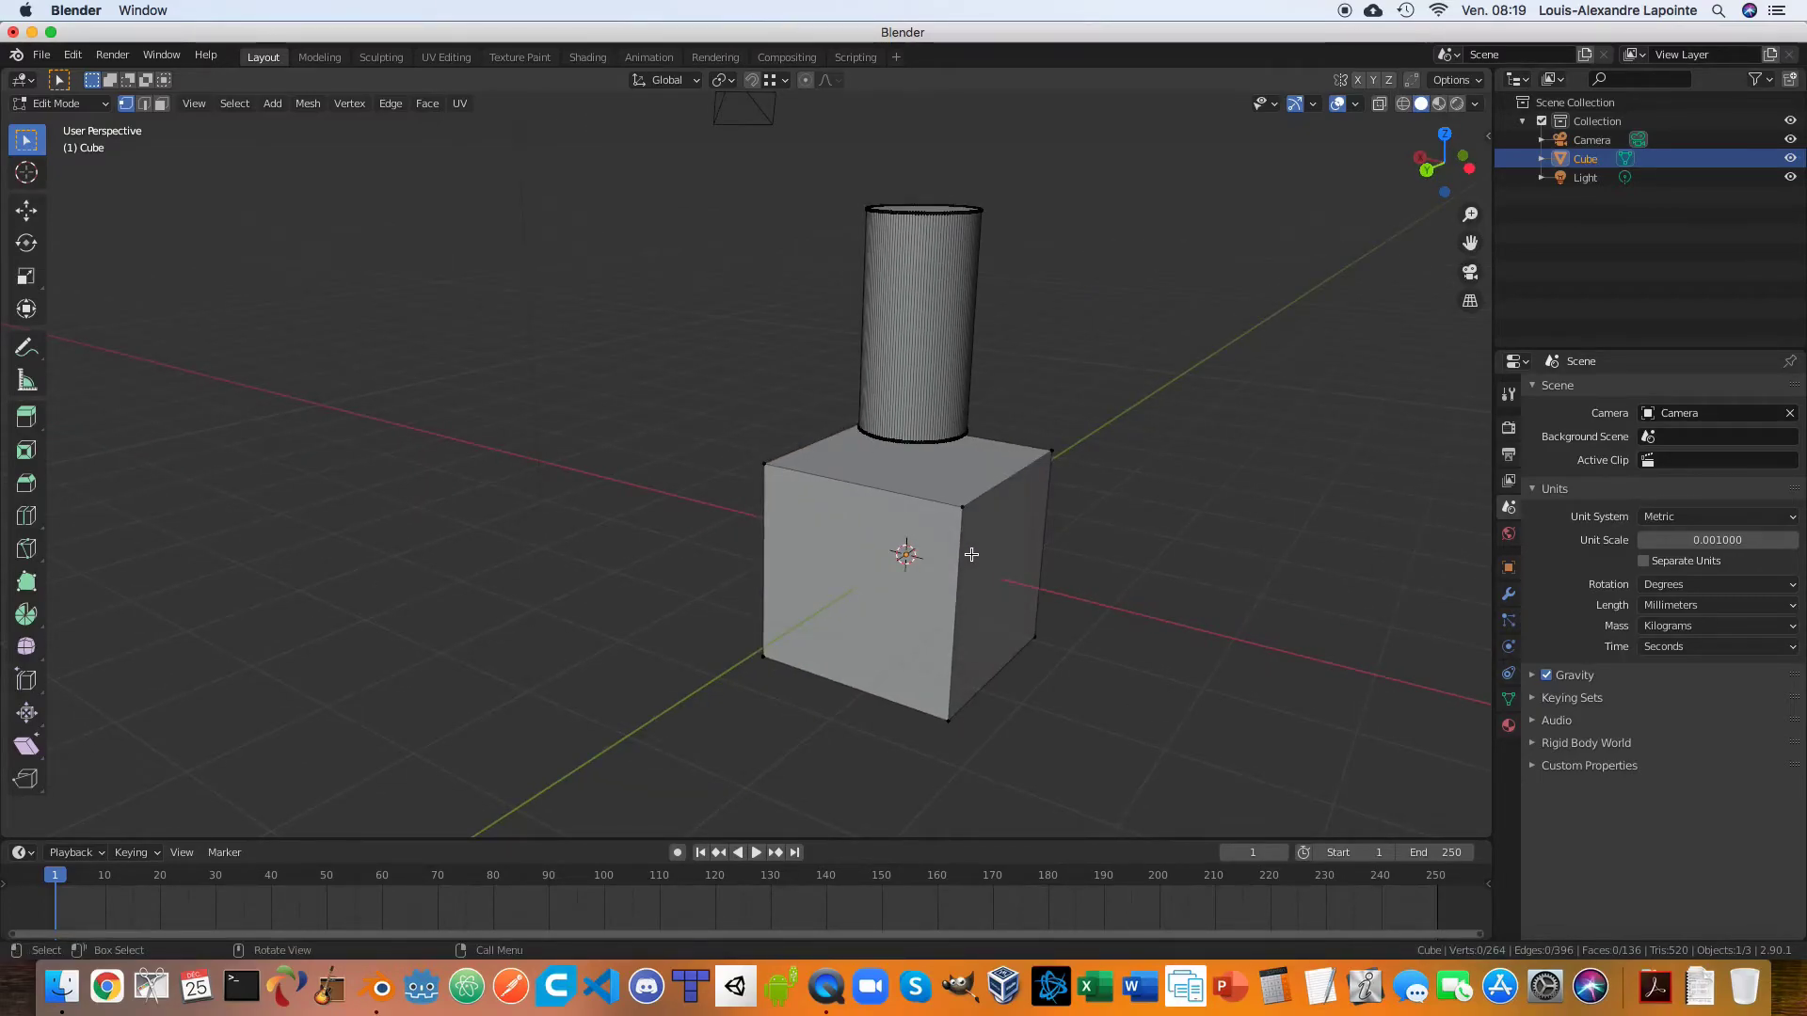
scroll(987, 294, up, 2)
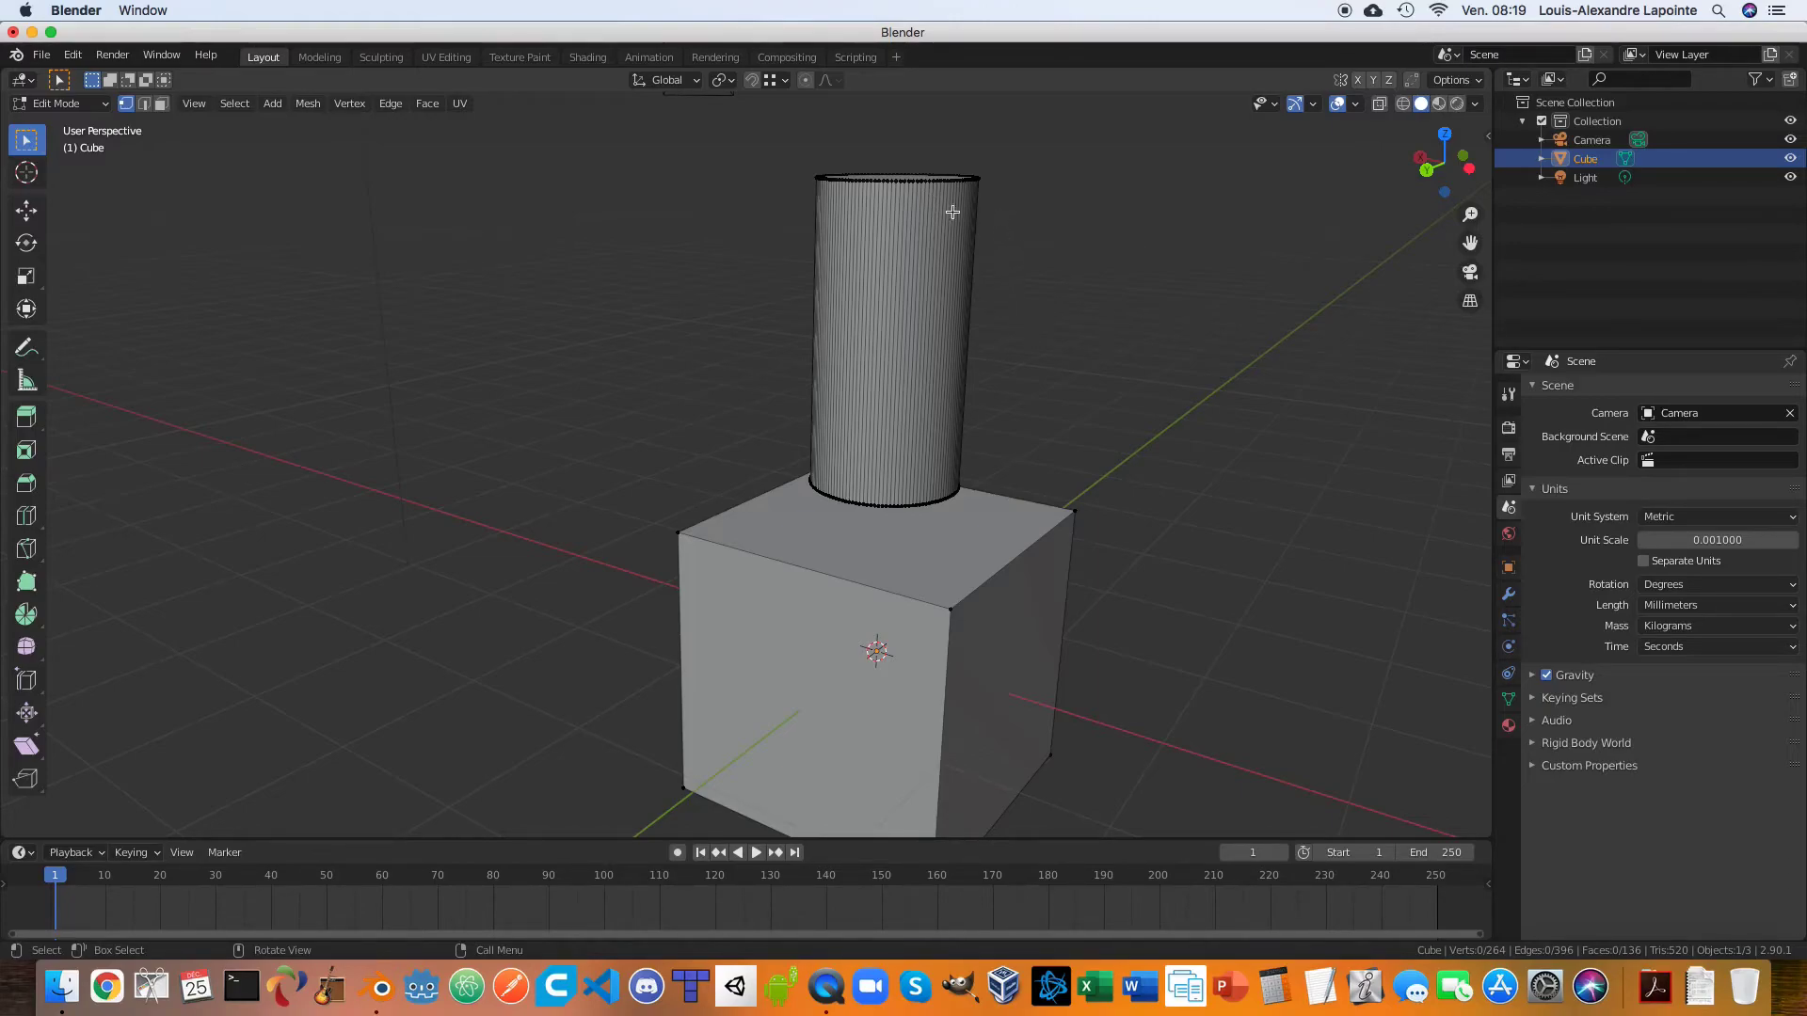
Select the whole cylinder through its linked geometry and make a vertex on its bottom rim the active one.
click(927, 193)
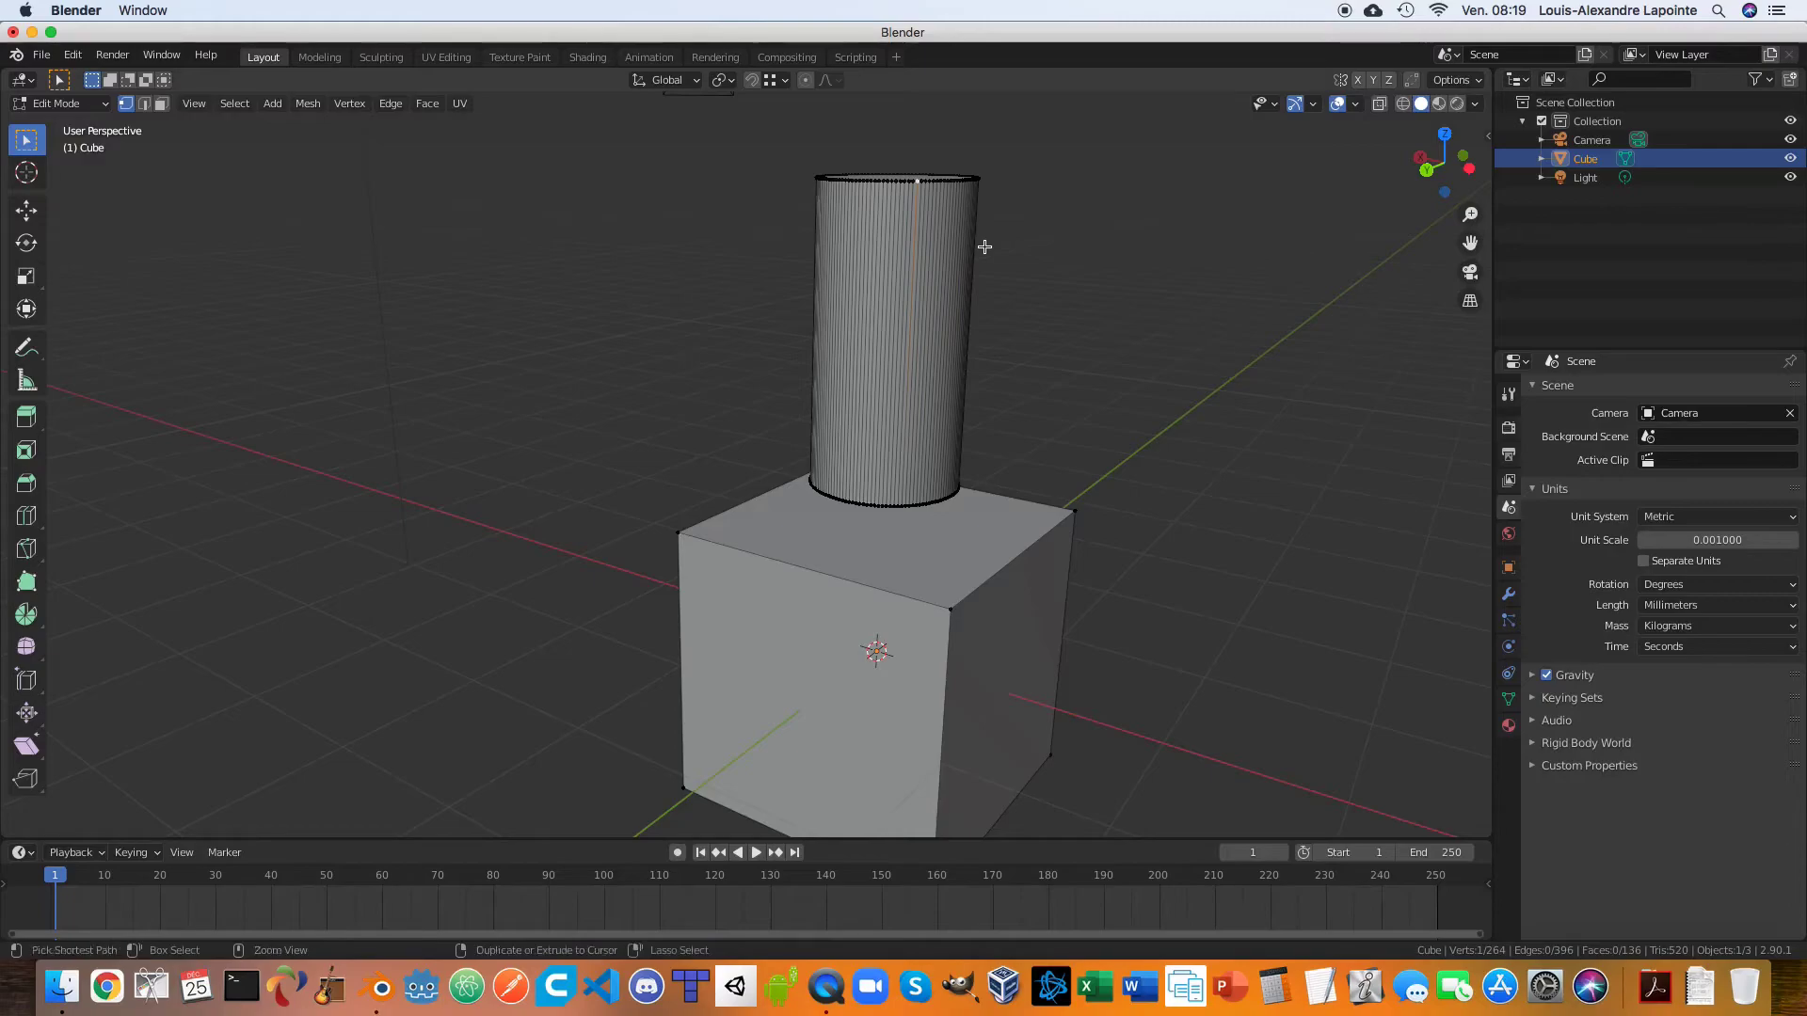
key(ctrl+l)
middle_drag(946, 178, 932, 508)
scroll(932, 508, up, 3)
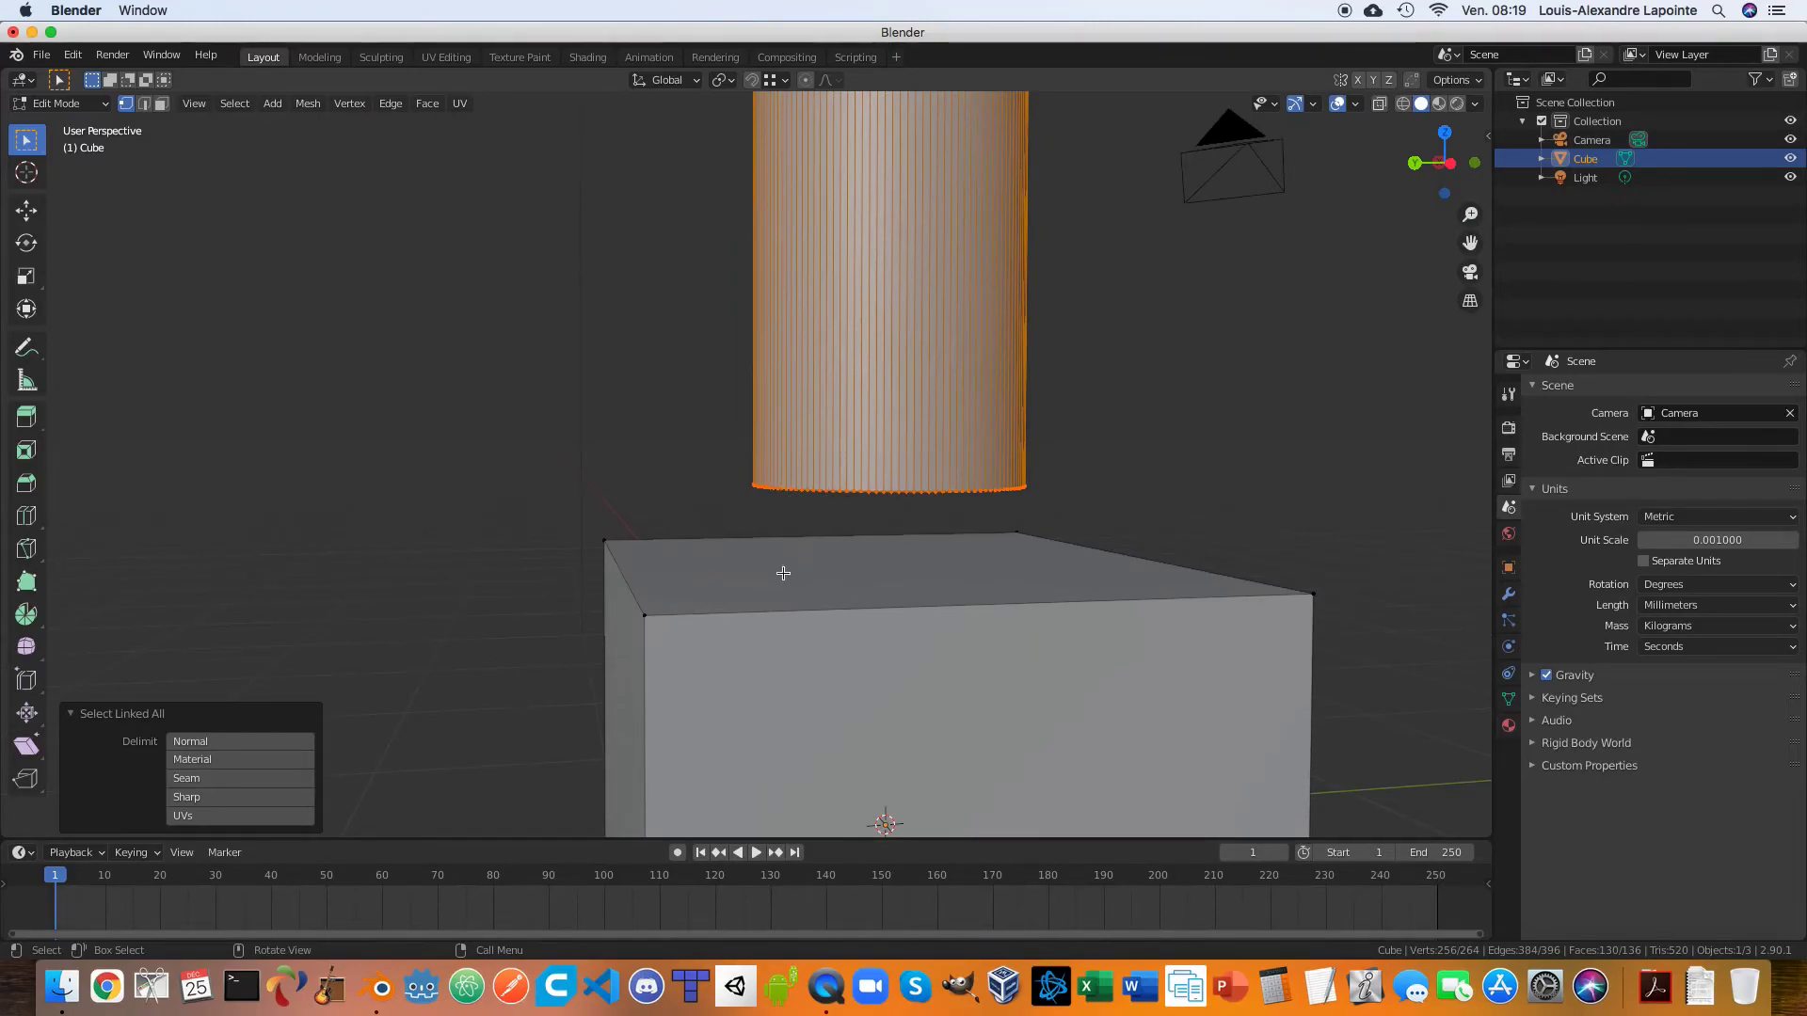
scroll(918, 652, up, 2)
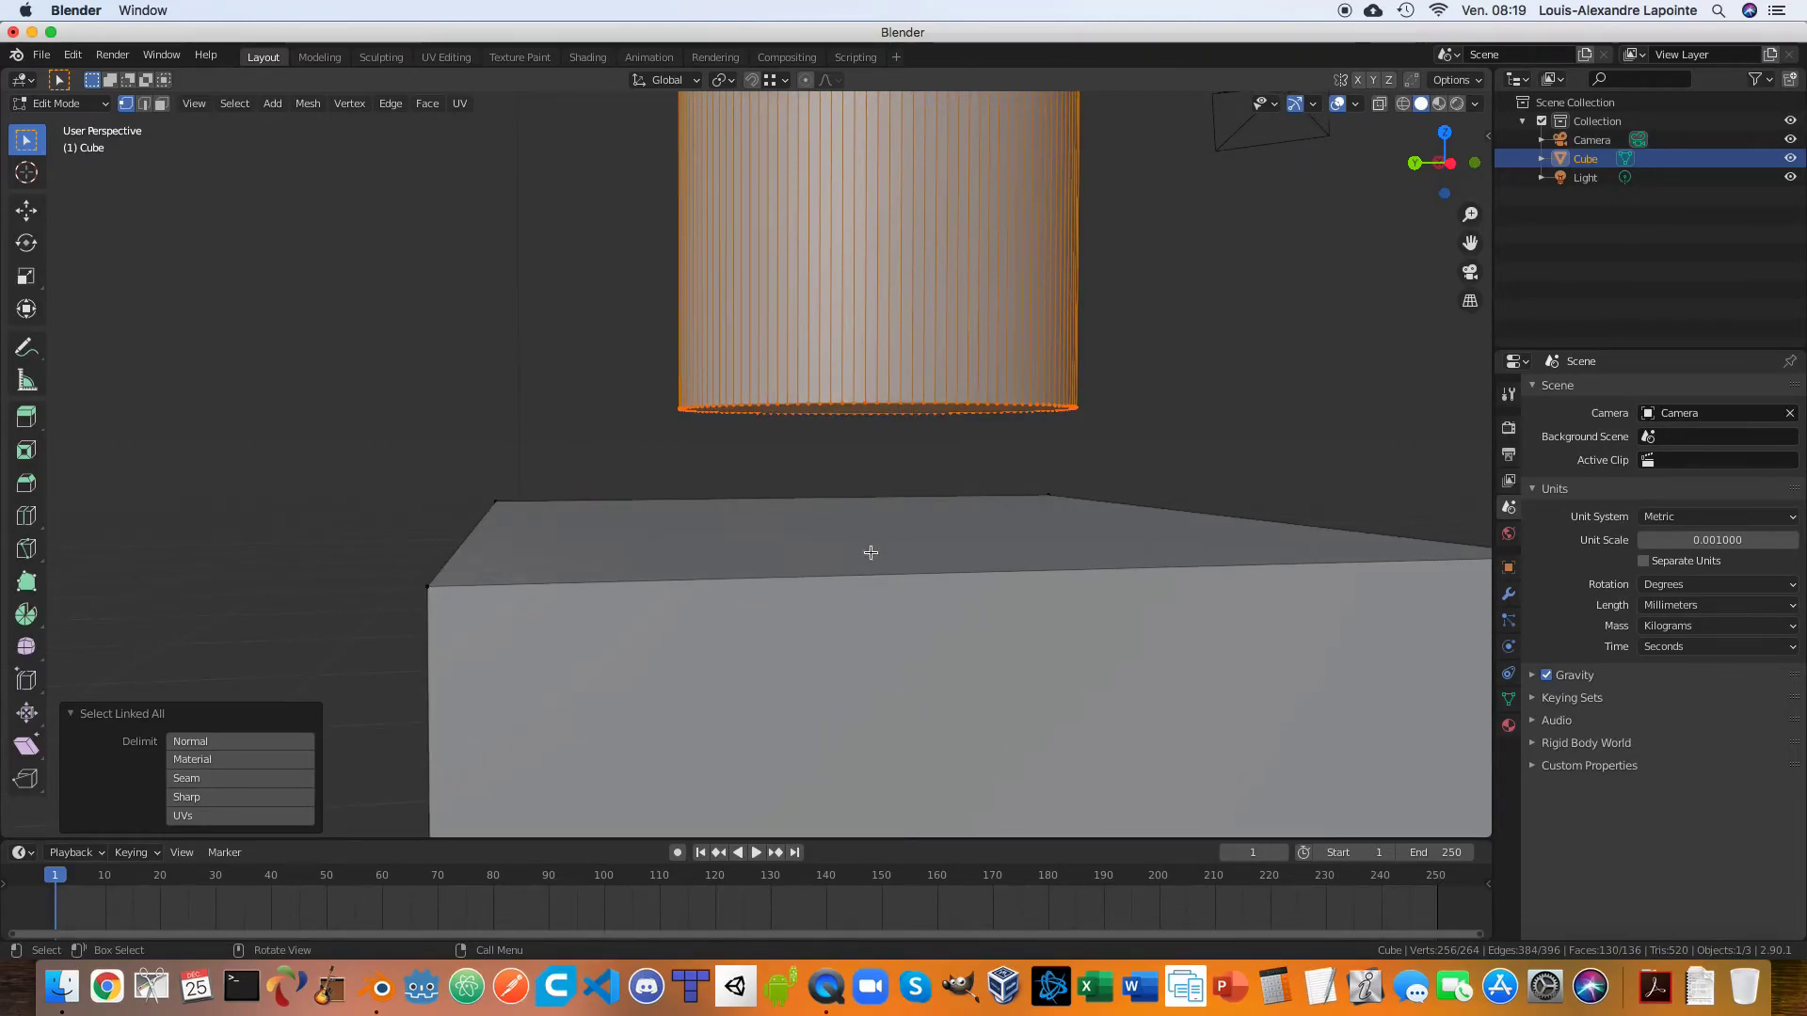
scroll(904, 484, down, 3)
scroll(905, 486, up, 3)
scroll(889, 420, up, 2)
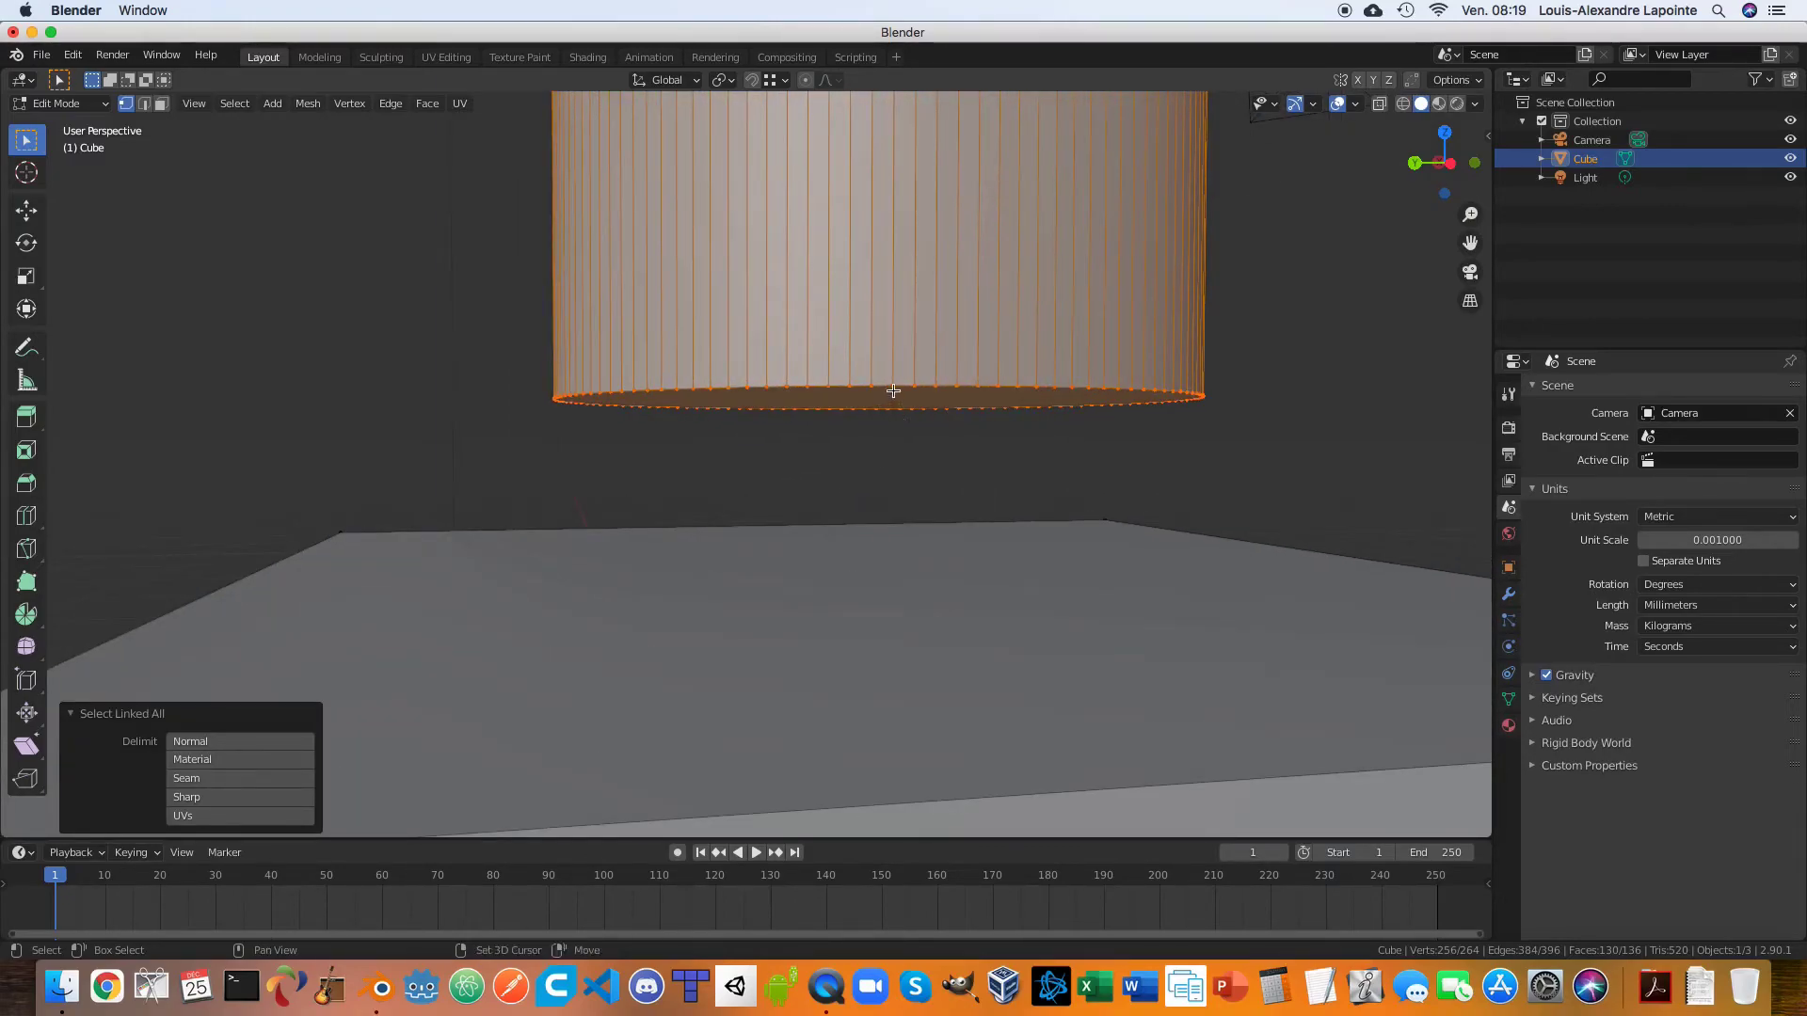
shift+click(888, 387)
shift+click(896, 387)
scroll(971, 458, up, 3)
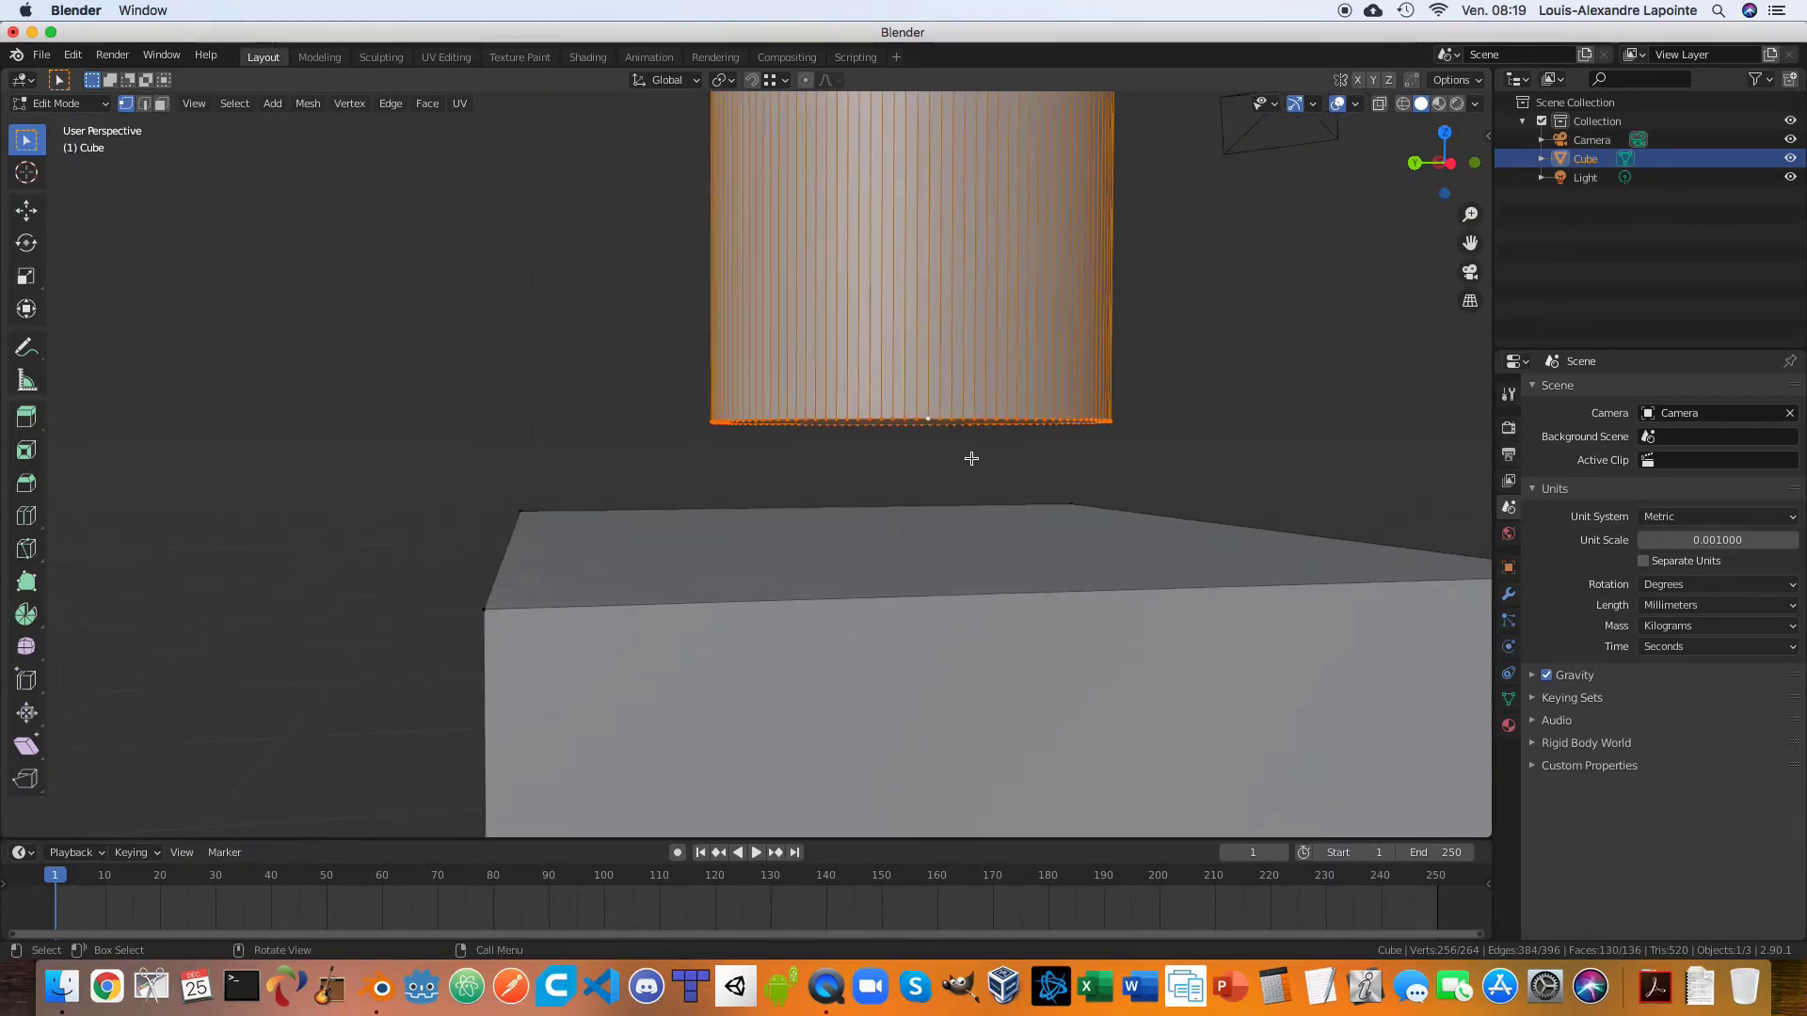
scroll(971, 459, down, 2)
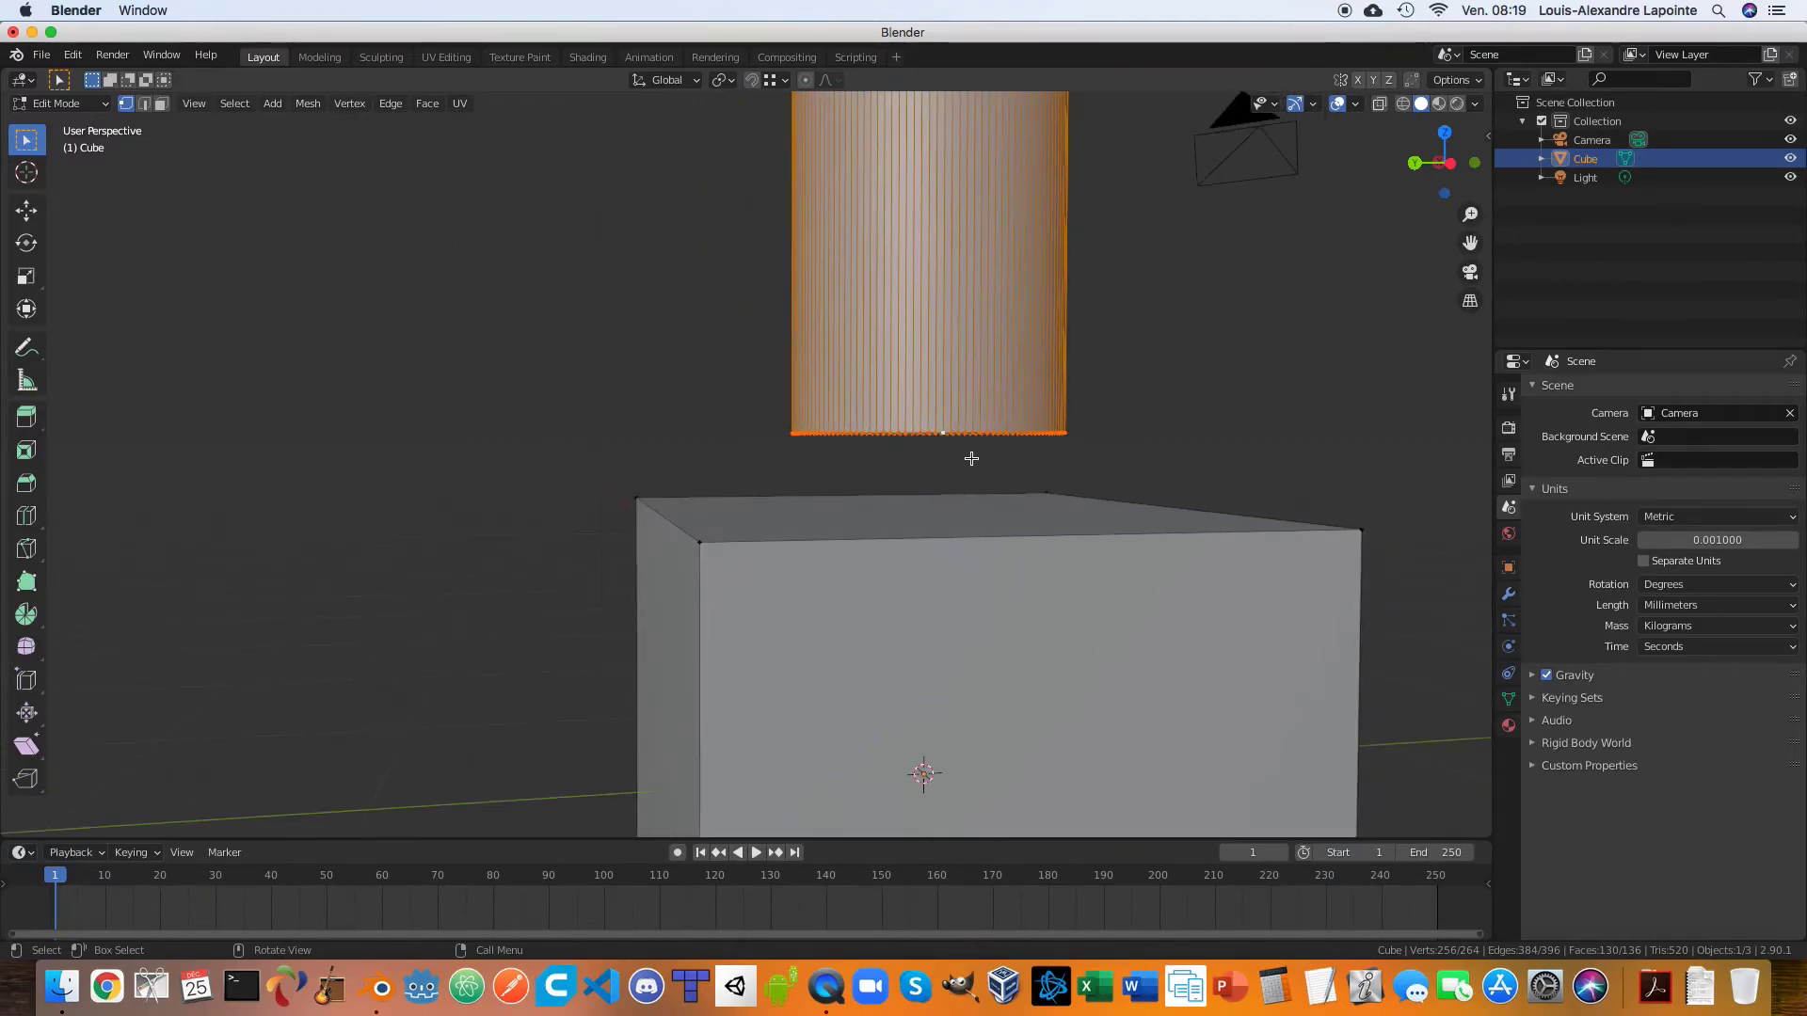
Move the cylinder down along the Z axis with temporary snapping, aligning its active vertex to a corner of the cube's top face.
key(g)
key(z)
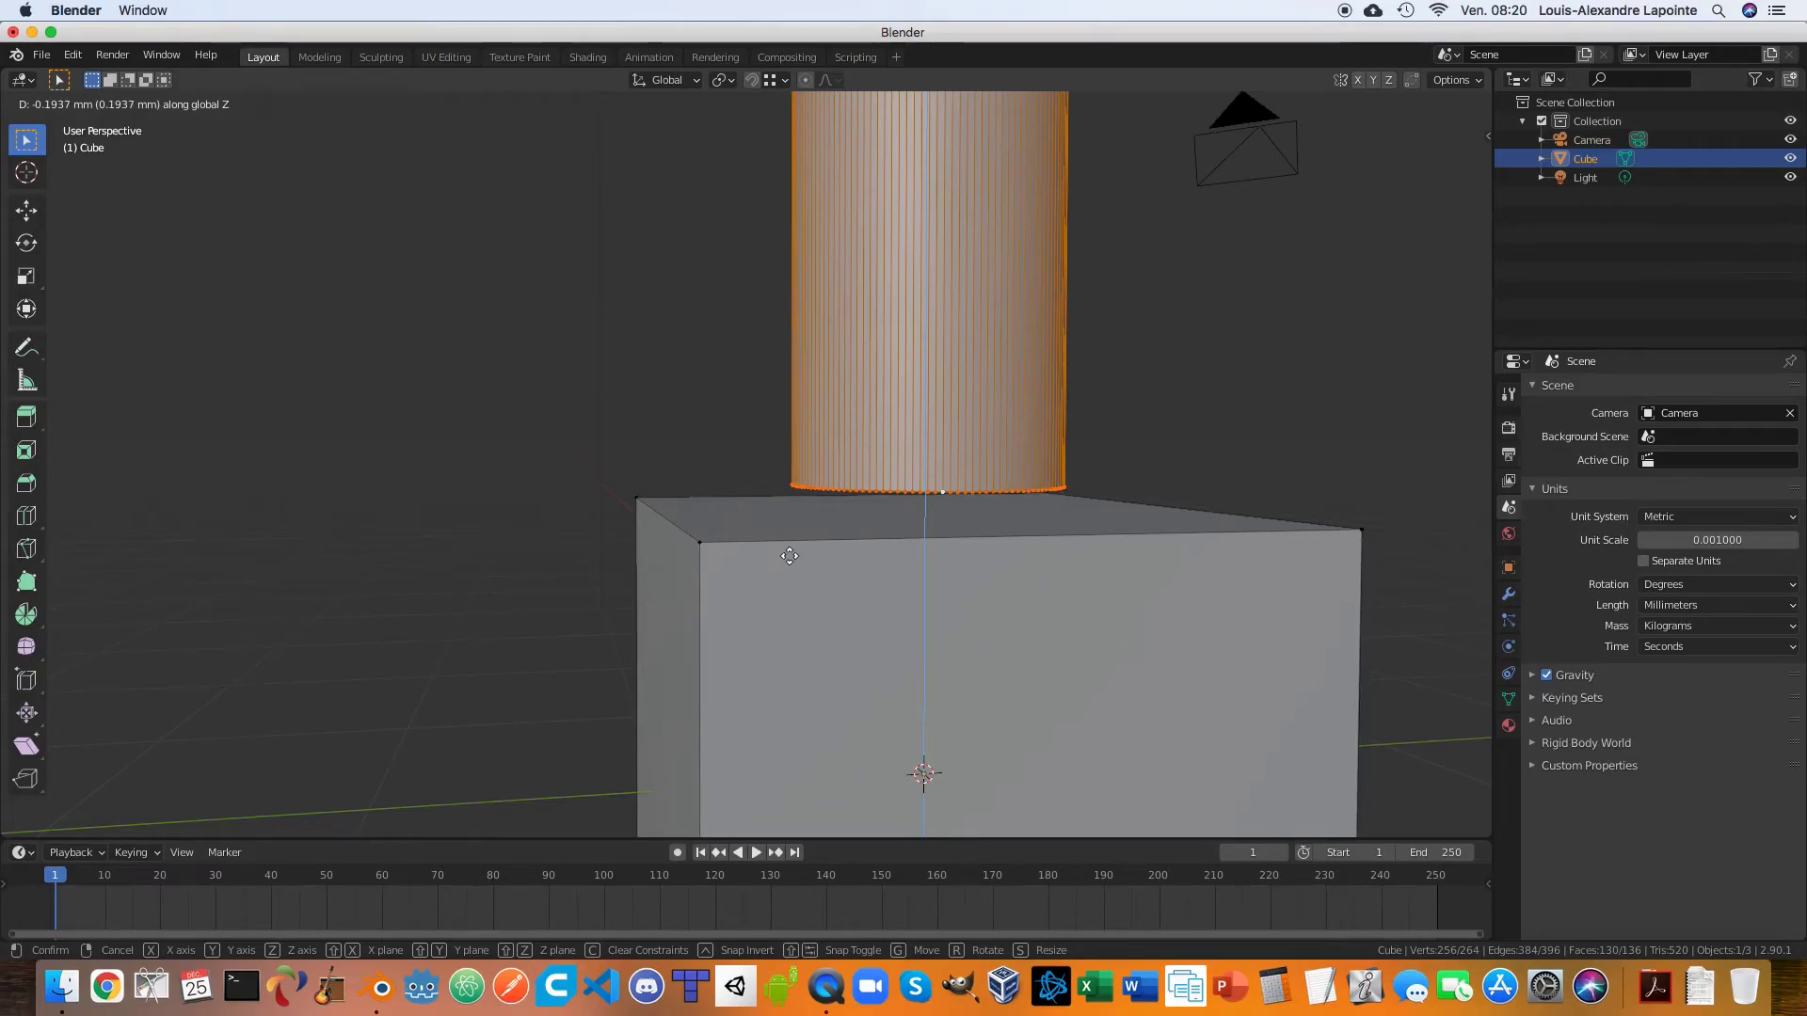
key(ctrl)
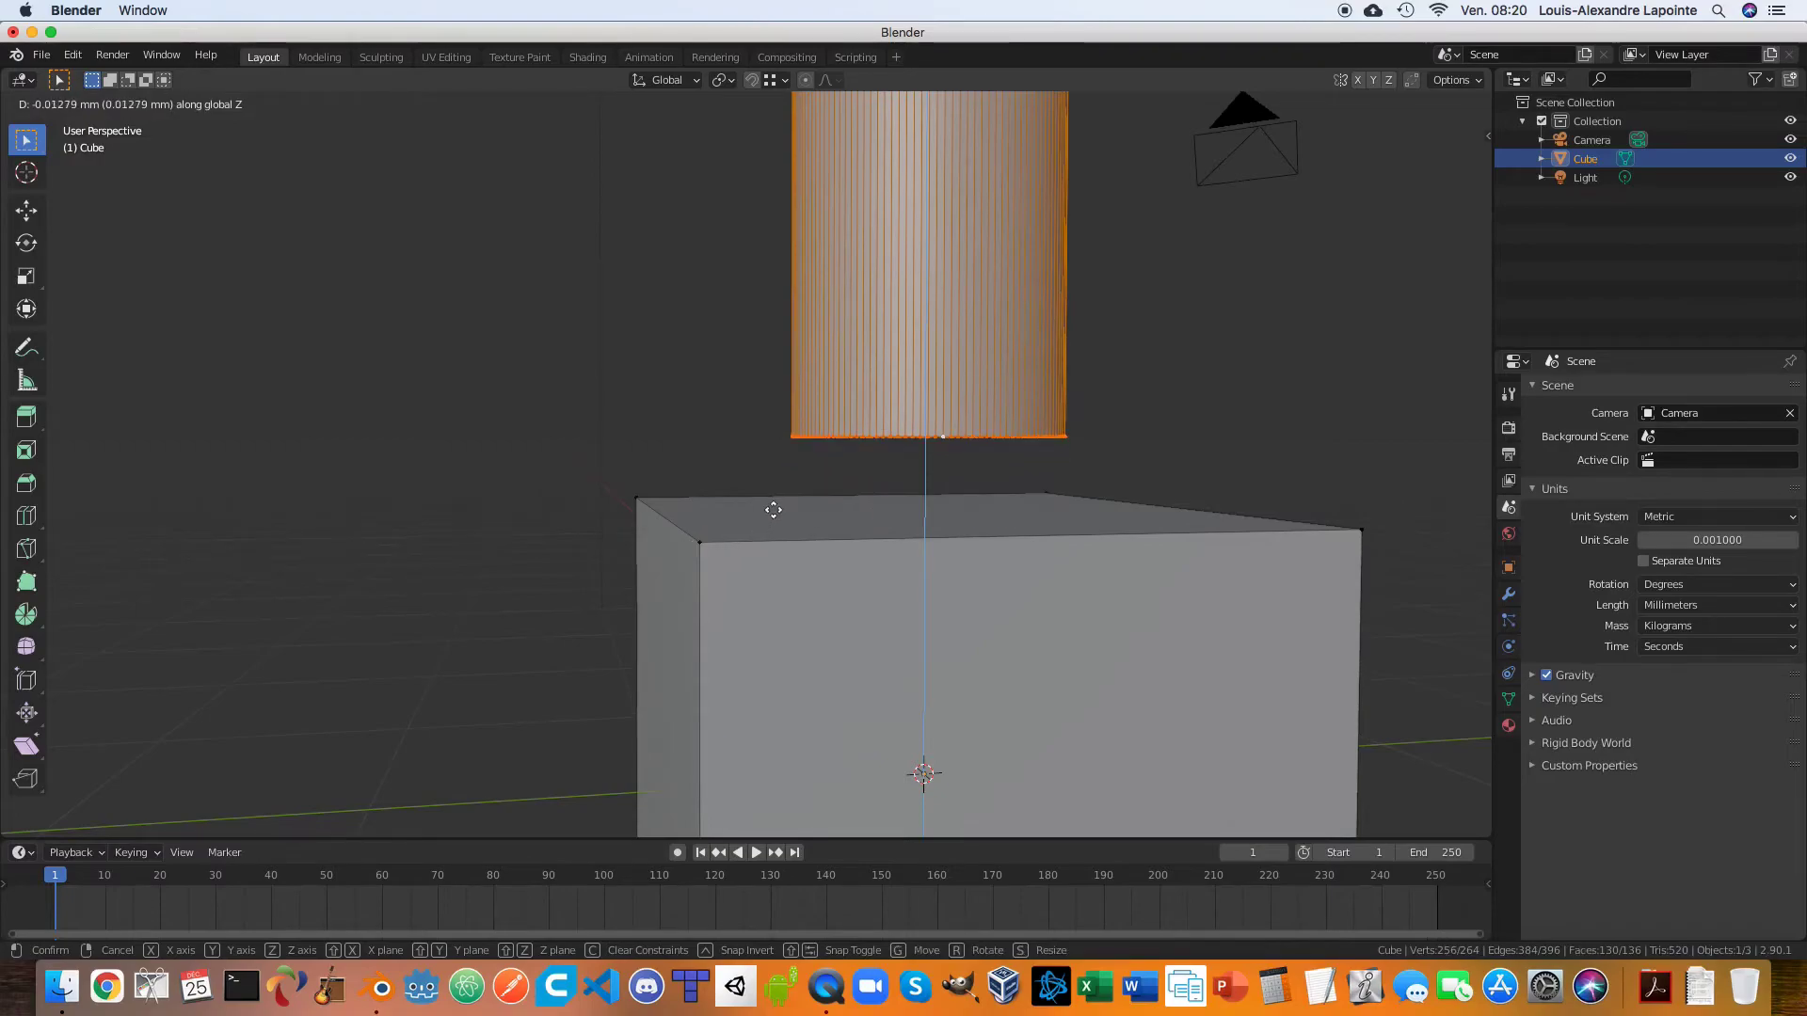
key(ctrl)
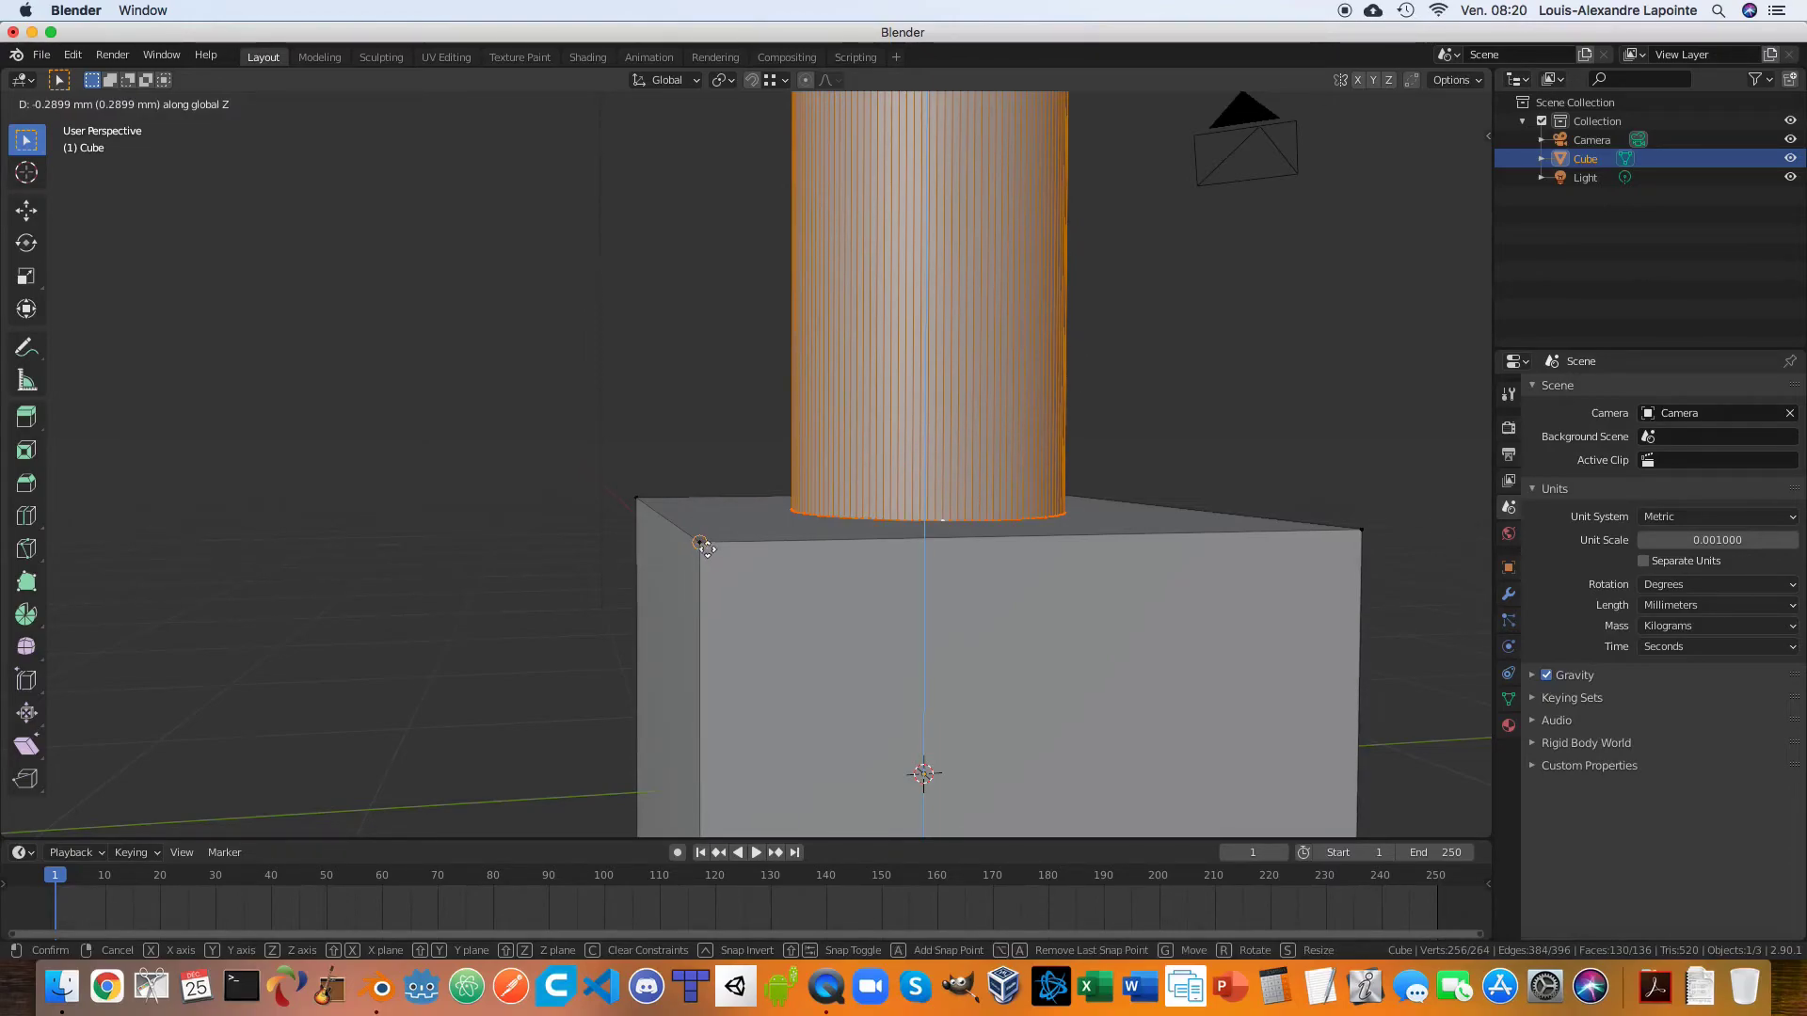
click(699, 545)
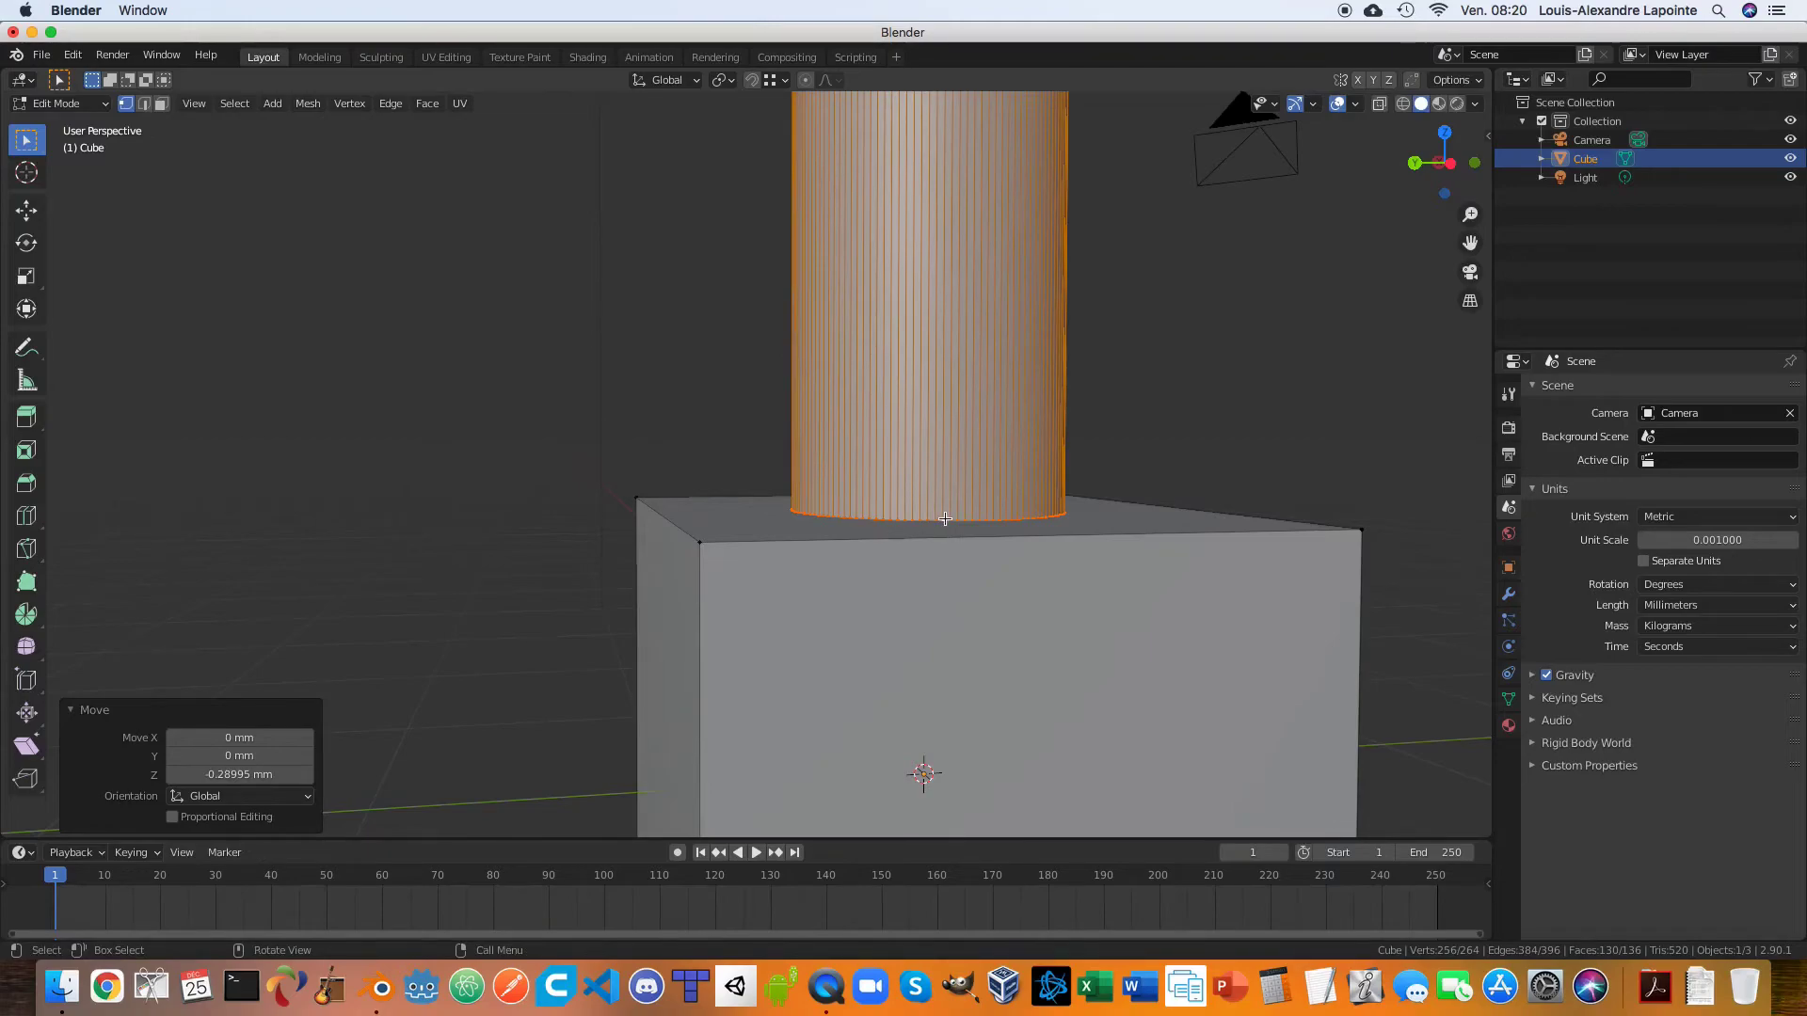
Inspect the contact between cylinder and cube, switch to face selection and select the cube's top face.
scroll(945, 519, down, 3)
middle_drag(822, 543, 971, 541)
scroll(1009, 545, up, 4)
mouse_move(820, 547)
middle_down()
mouse_move(948, 596)
mouse_move(803, 560)
middle_up()
scroll(860, 609, down, 6)
scroll(890, 625, up, 4)
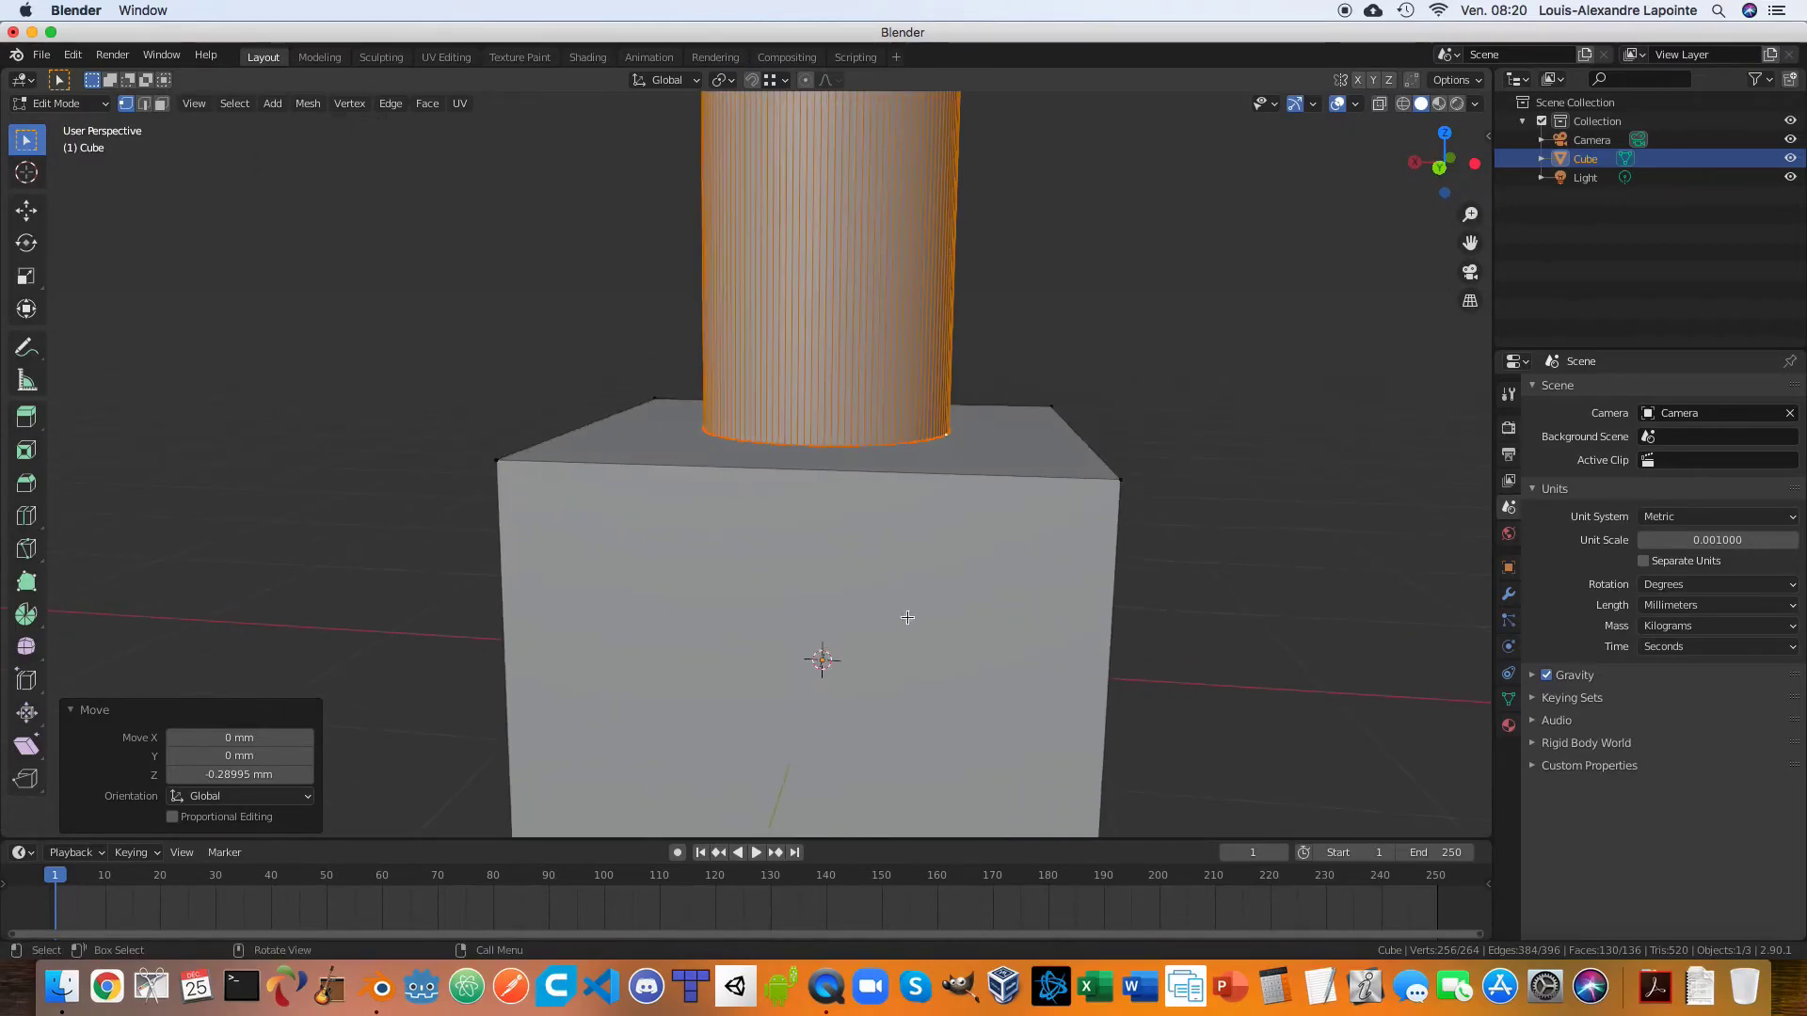
key(3)
click(987, 454)
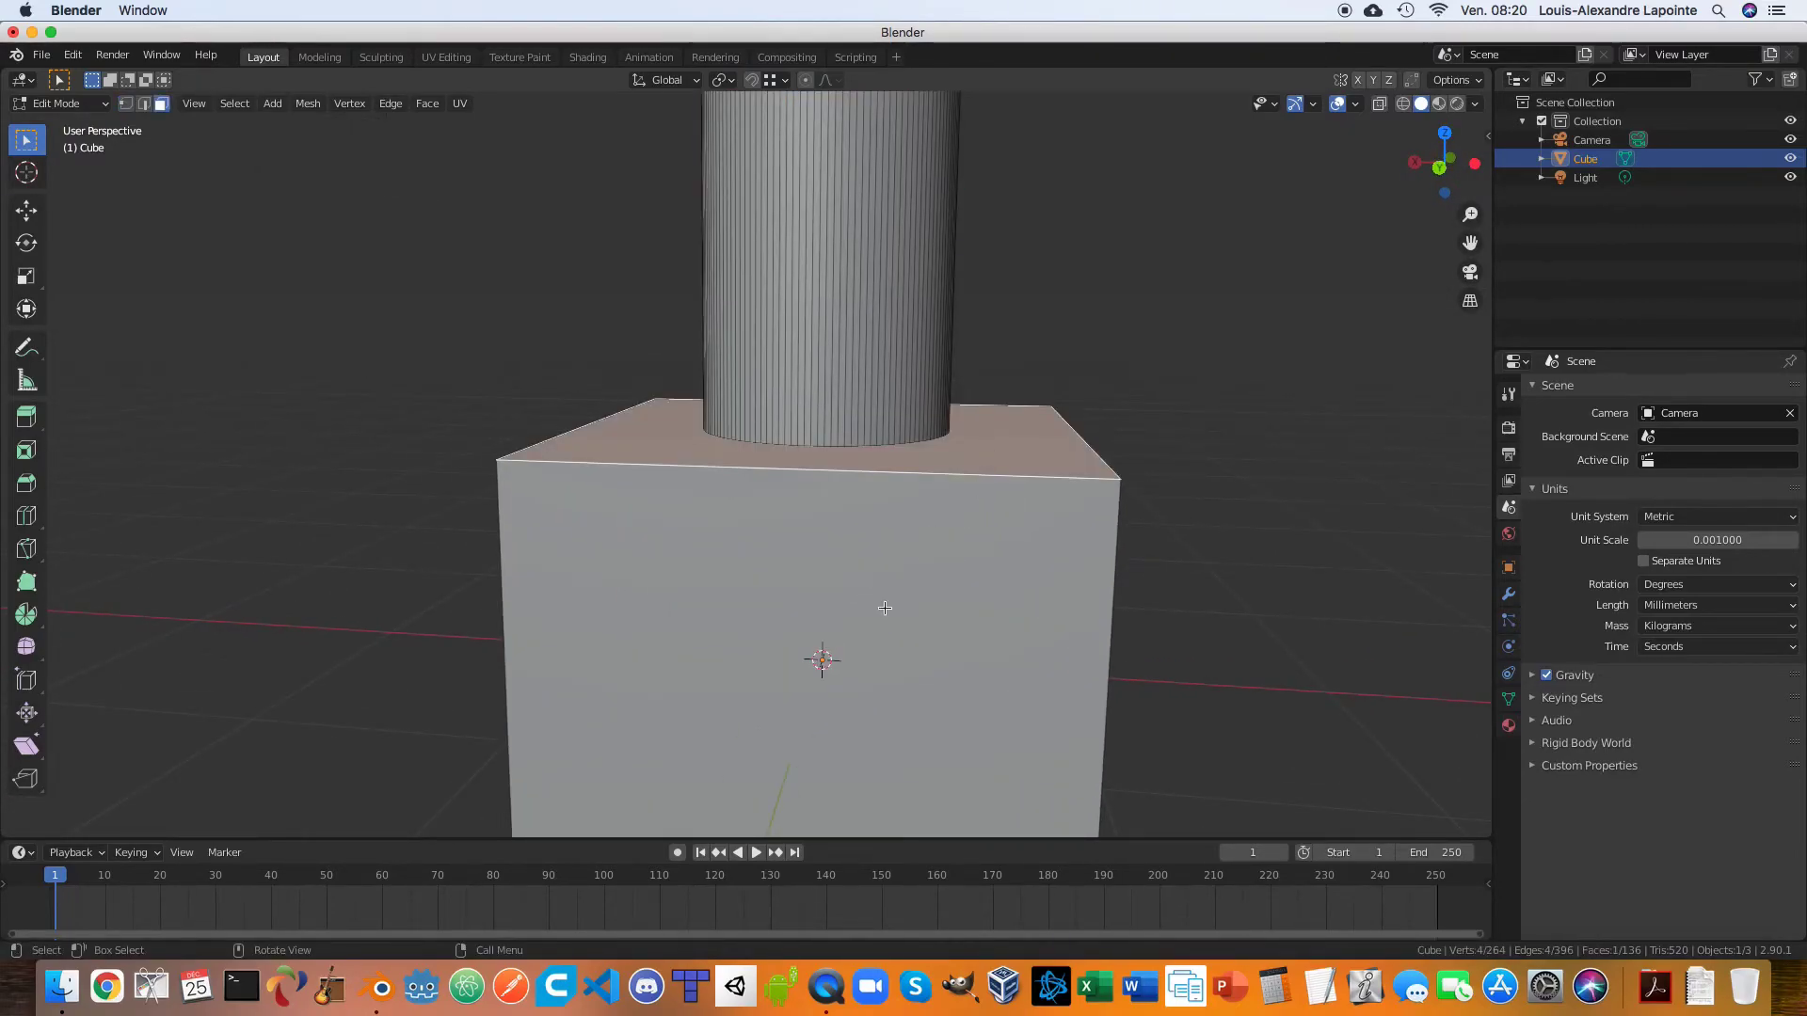
Turn on X-ray display and select the cylinder's bottom face through the mesh.
middle_drag(879, 605, 912, 597)
key(alt+z)
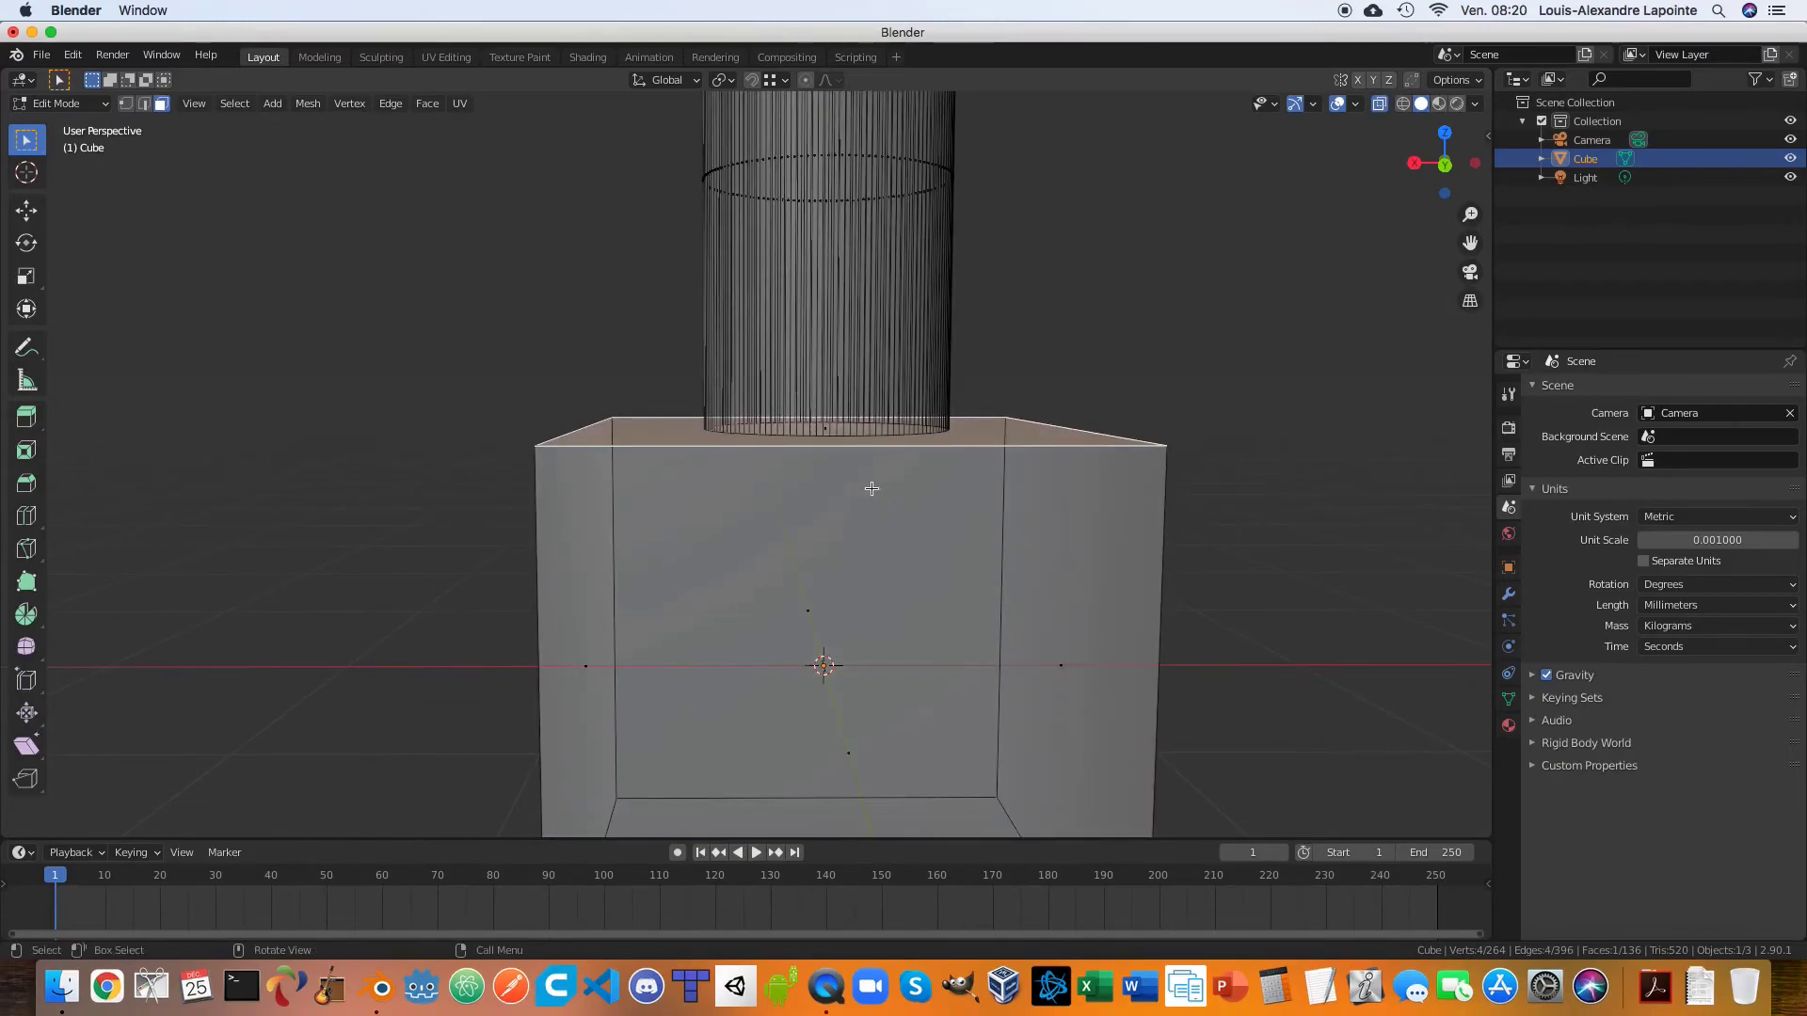
middle_drag(860, 477, 875, 532)
click(828, 432)
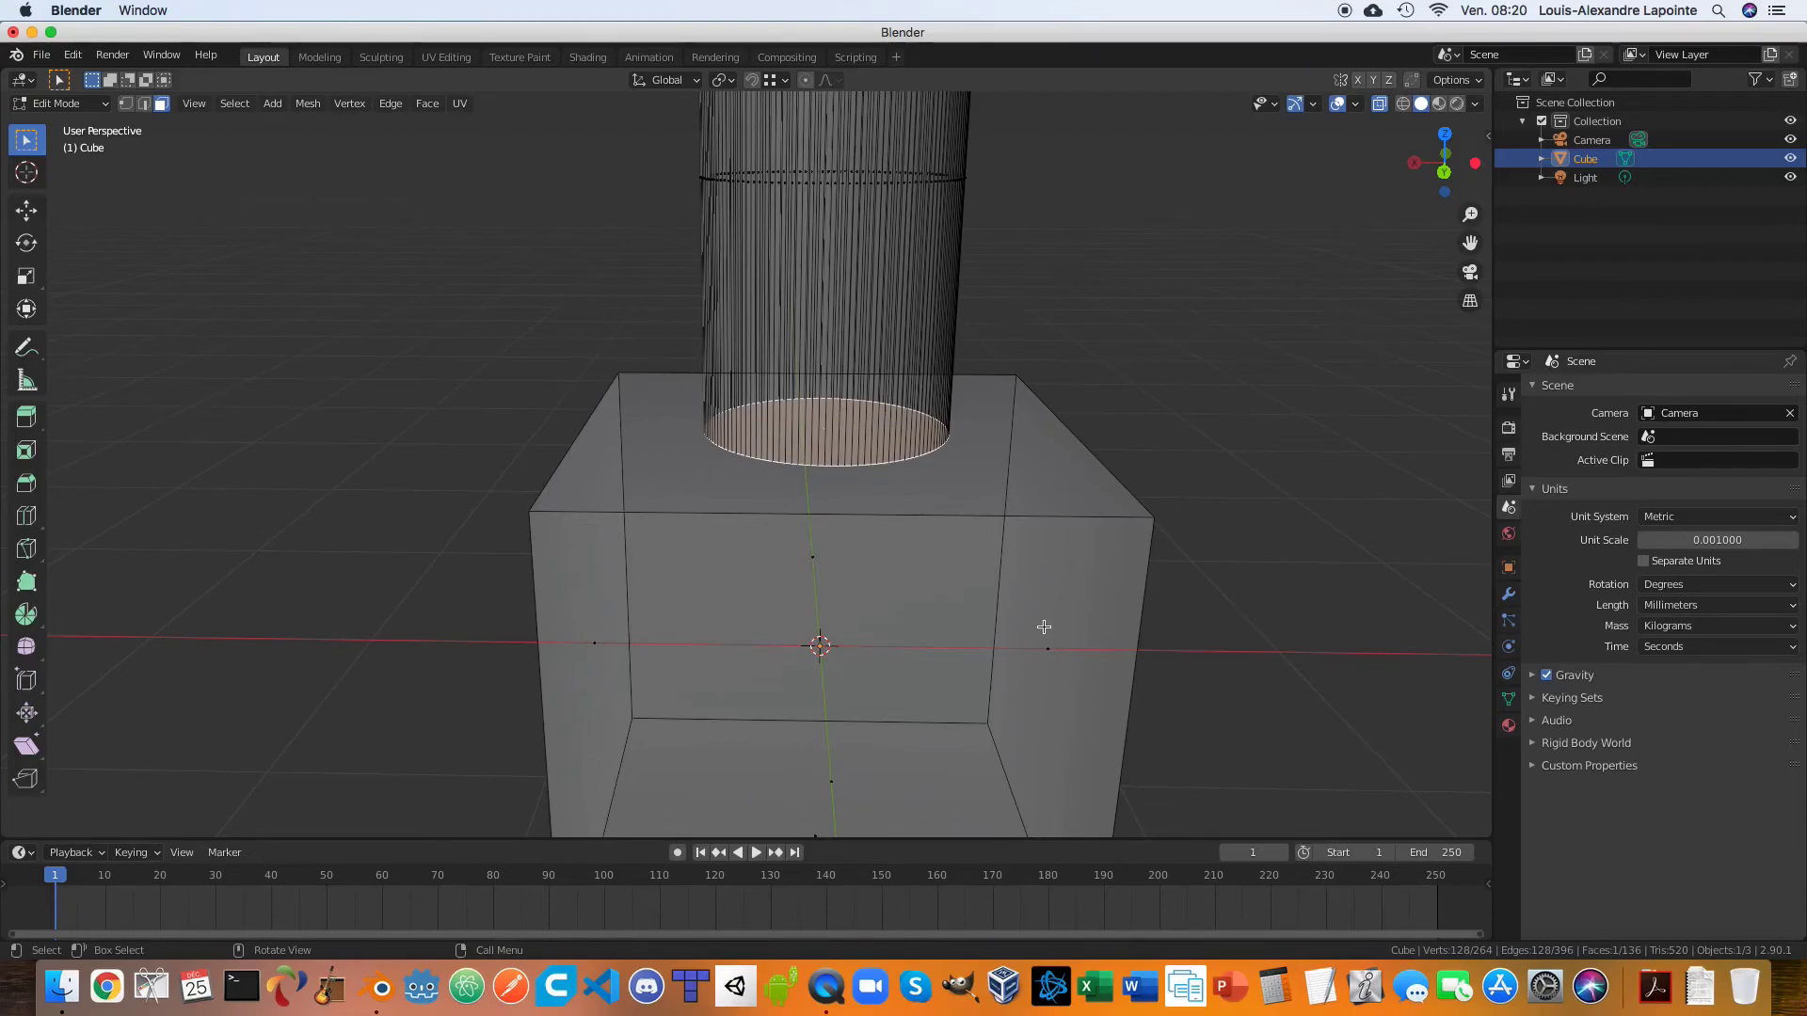
Return to Object Mode and toggle X-ray display, leaving it off.
middle_drag(1045, 625, 952, 597)
key(Tab)
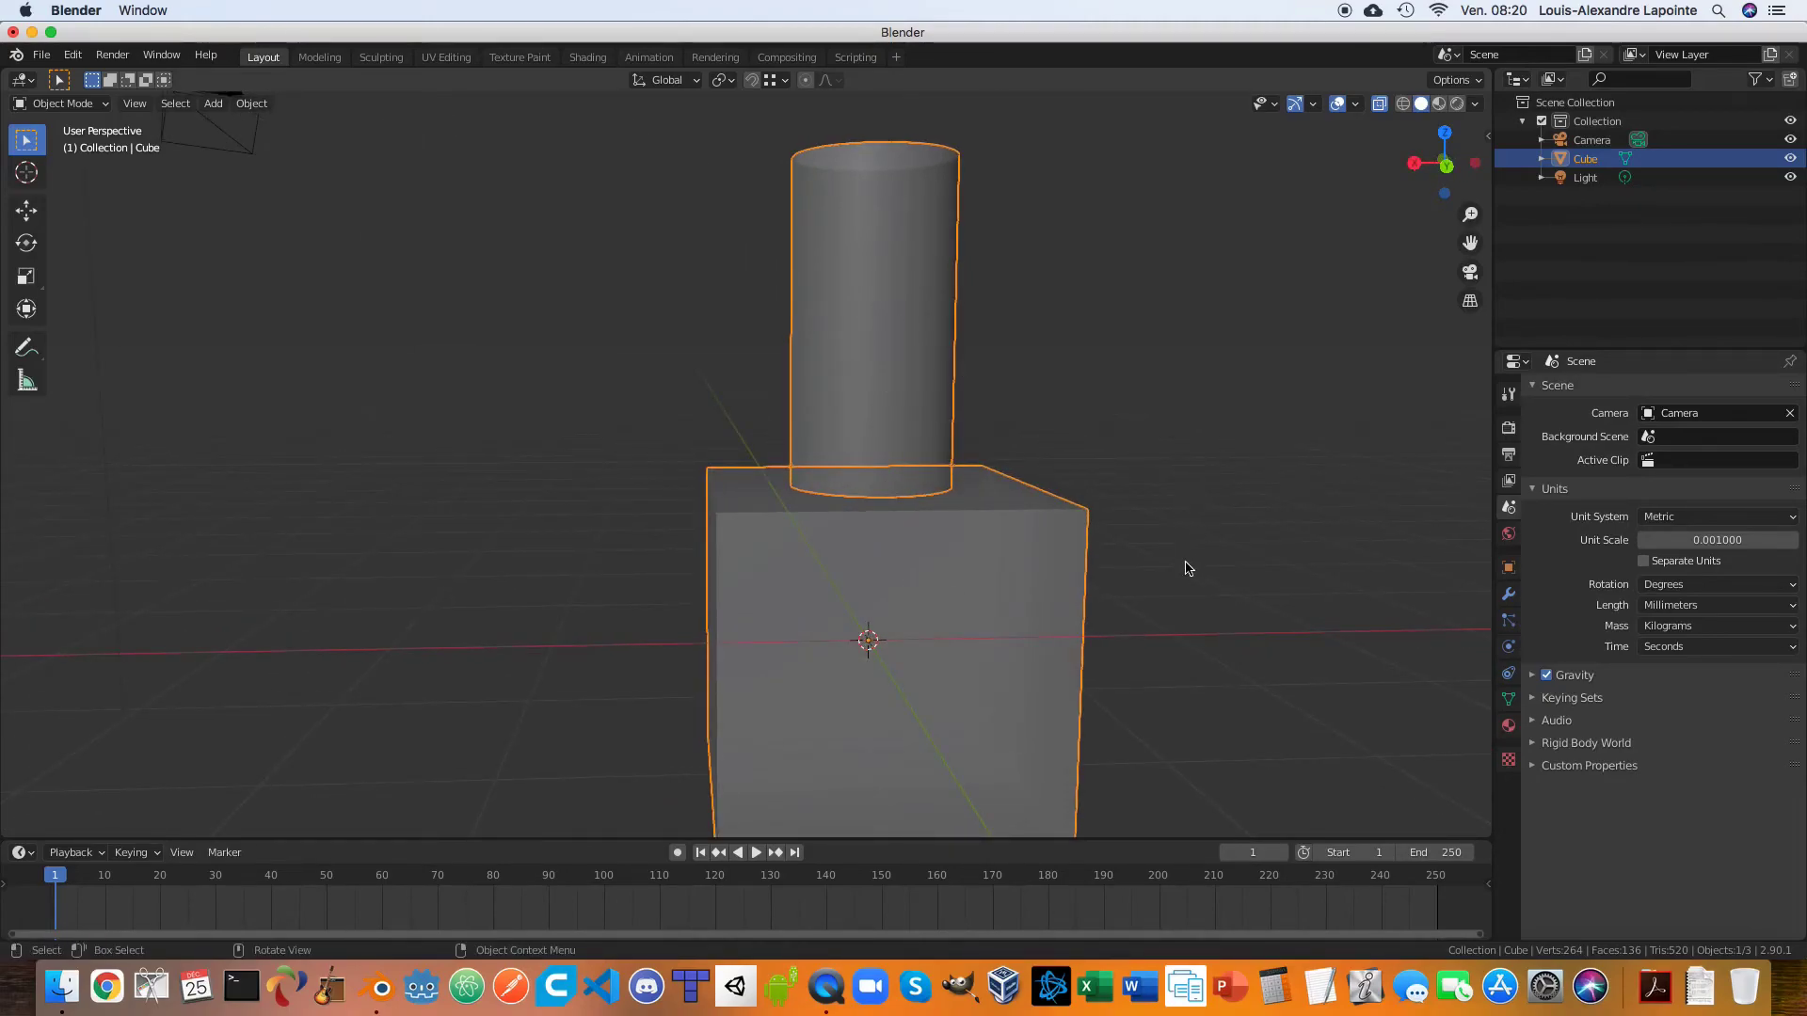
middle_drag(1186, 566, 1077, 573)
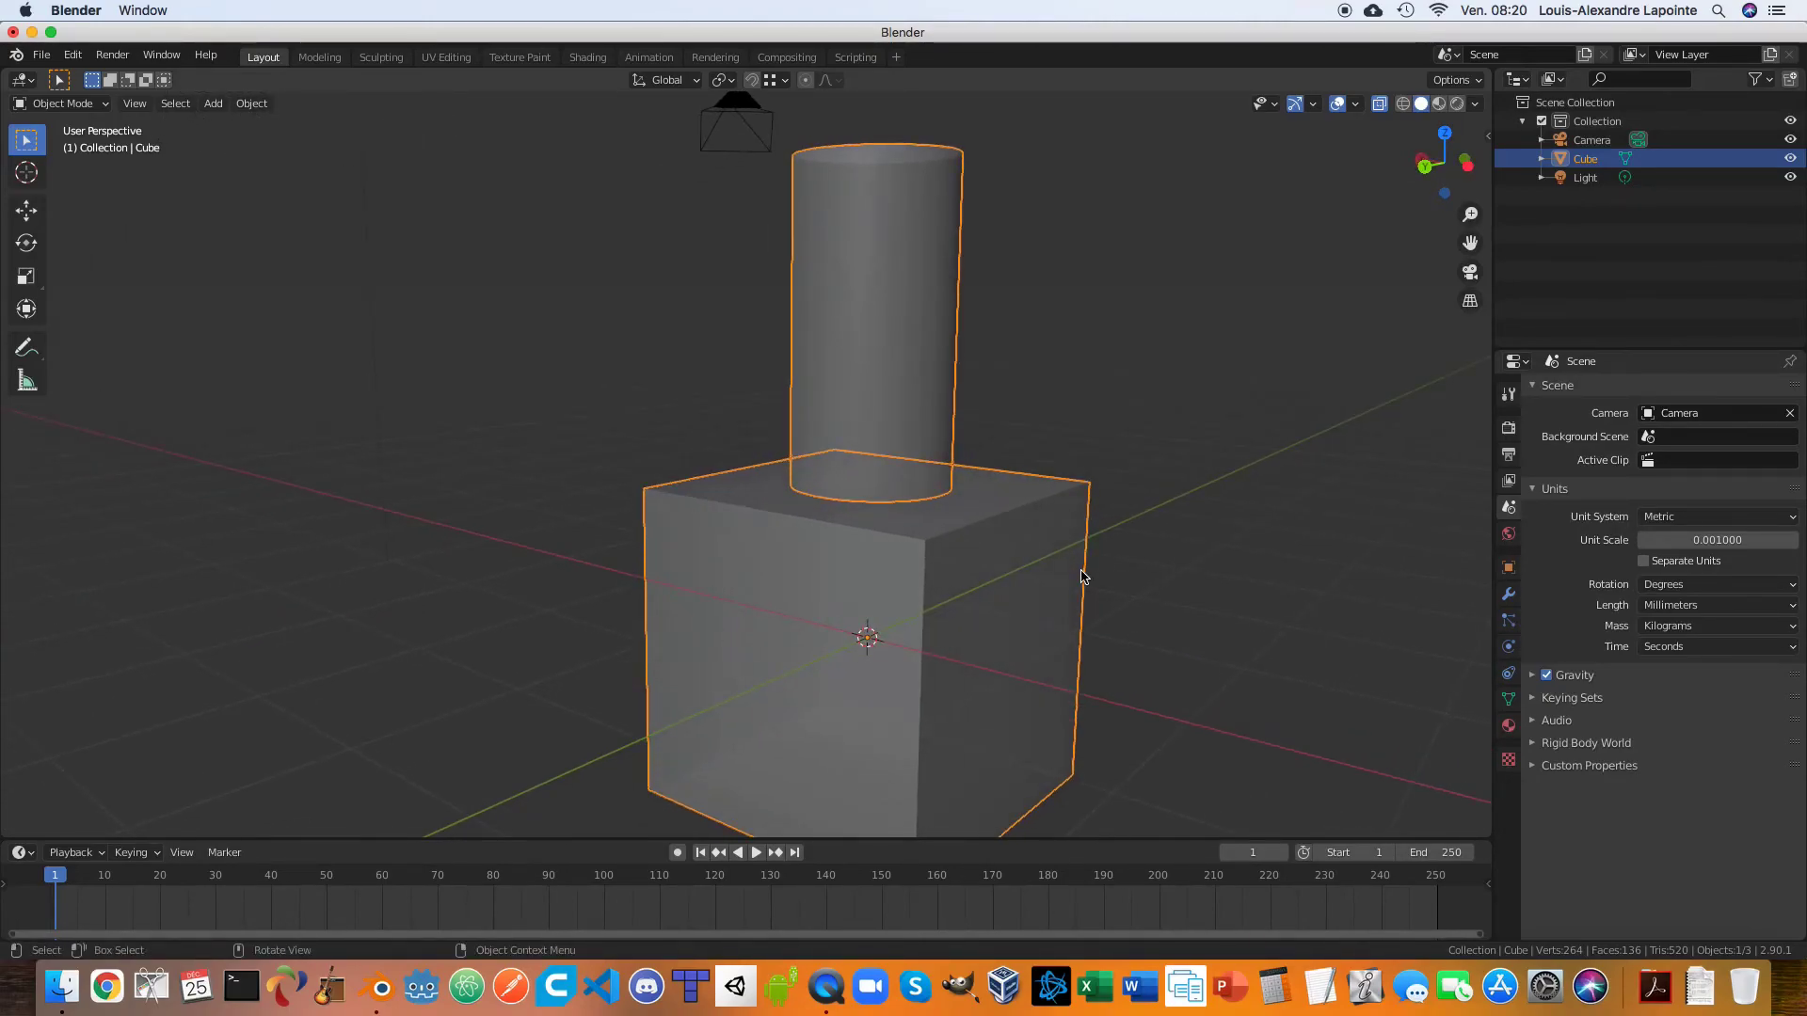
scroll(1106, 494, down, 3)
scroll(1059, 508, up, 1)
scroll(1045, 497, up, 1)
key(alt+z)
key(alt+z)
key(alt+z)
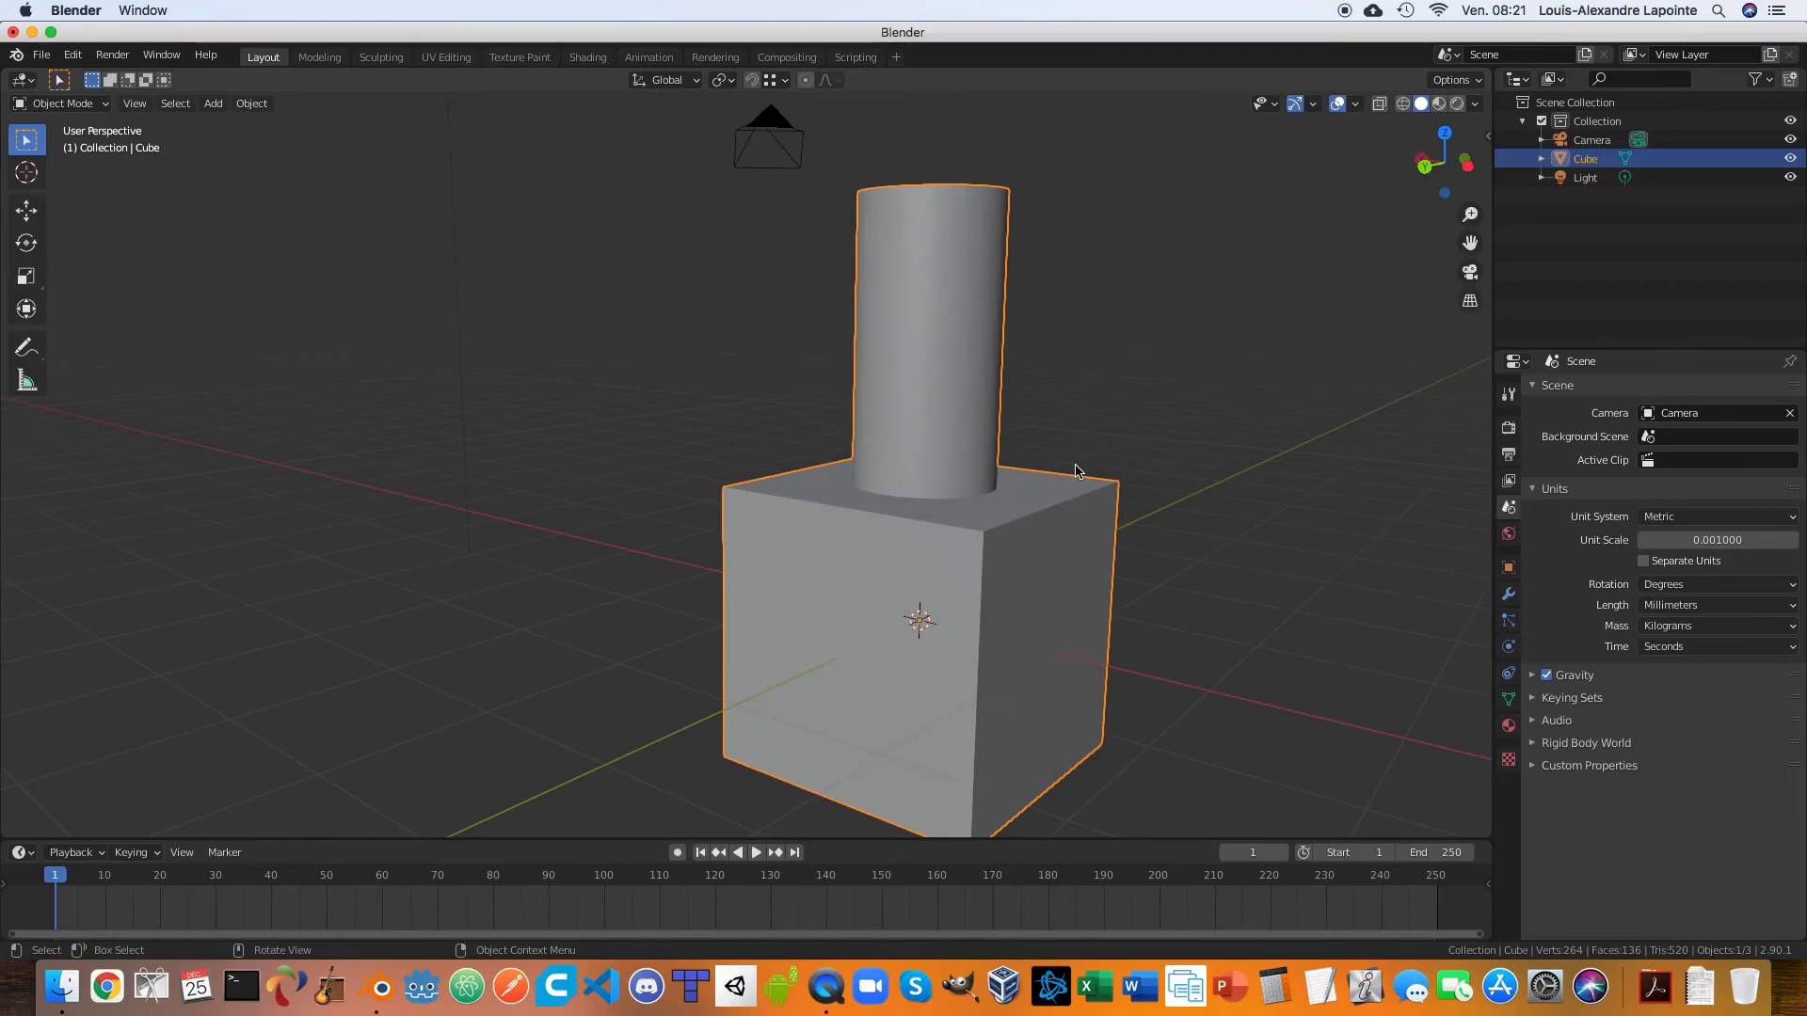
Demonstrate switching X-ray display on and off repeatedly from the viewport header.
click(1378, 106)
click(1378, 106)
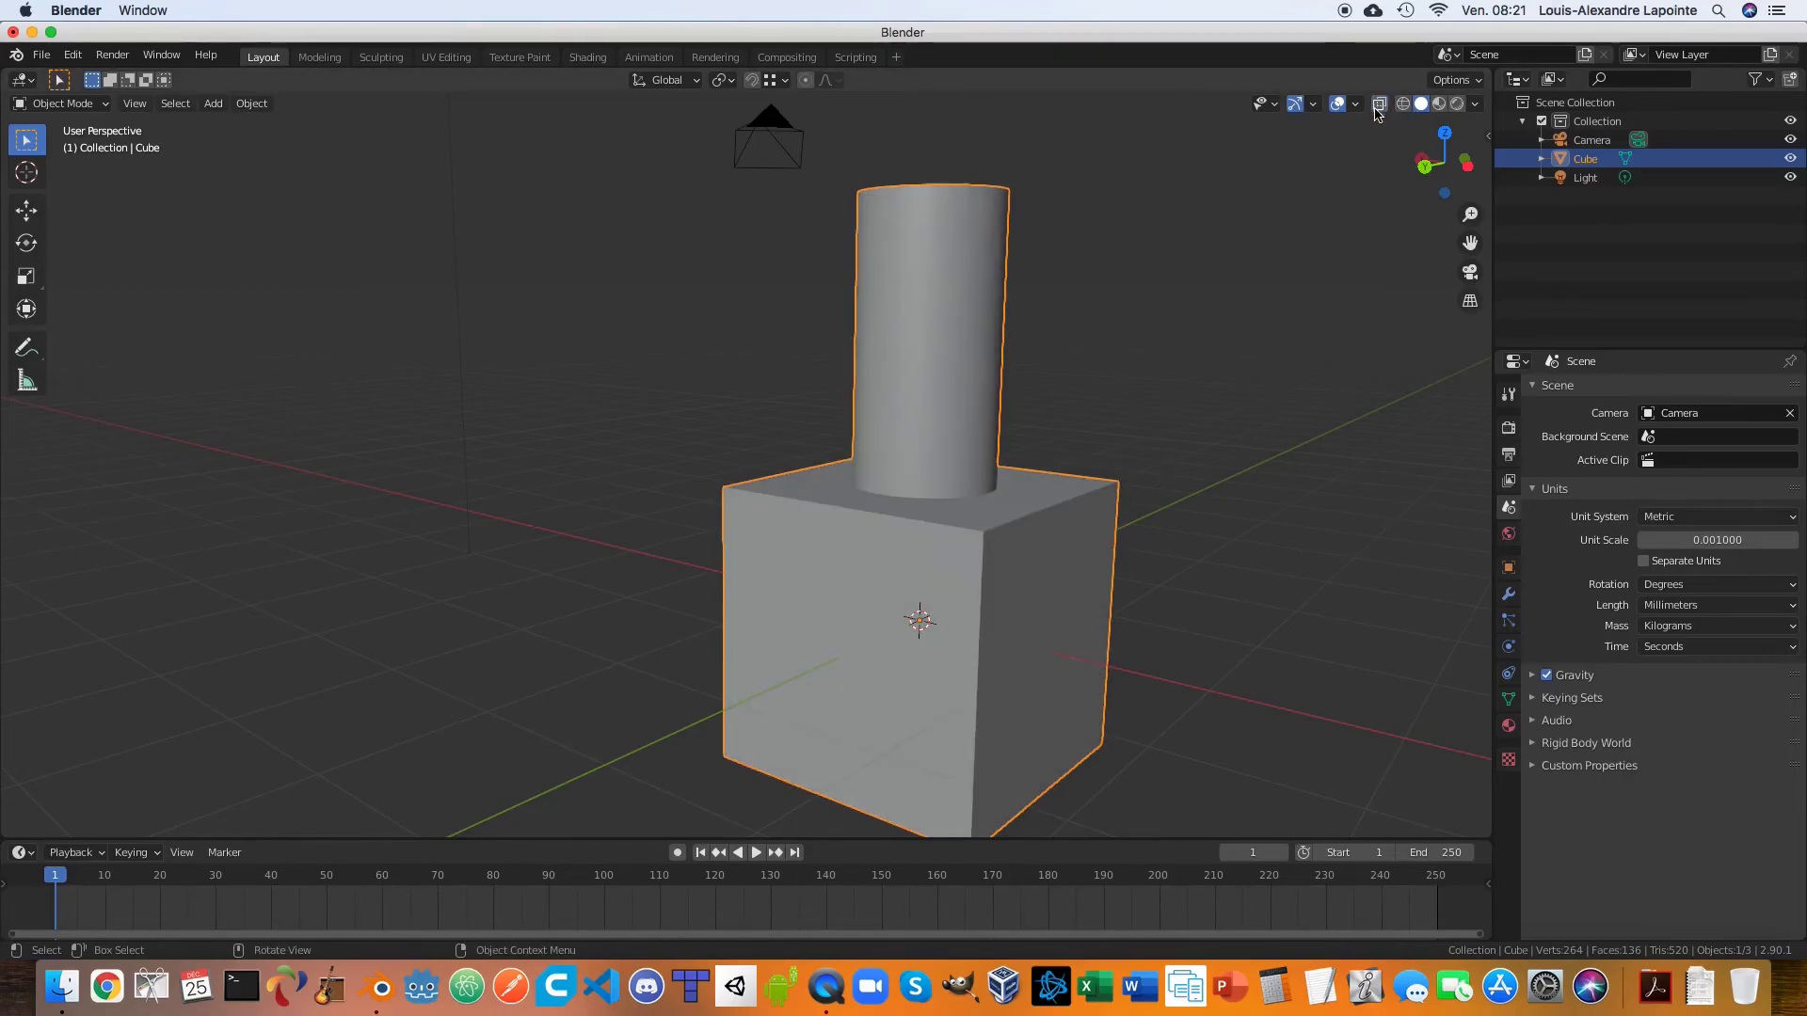
click(1380, 104)
click(1380, 105)
click(1380, 106)
click(1380, 105)
Compare the model in Wireframe, Solid and Material Preview viewport shading.
middle_drag(1058, 606, 1279, 459)
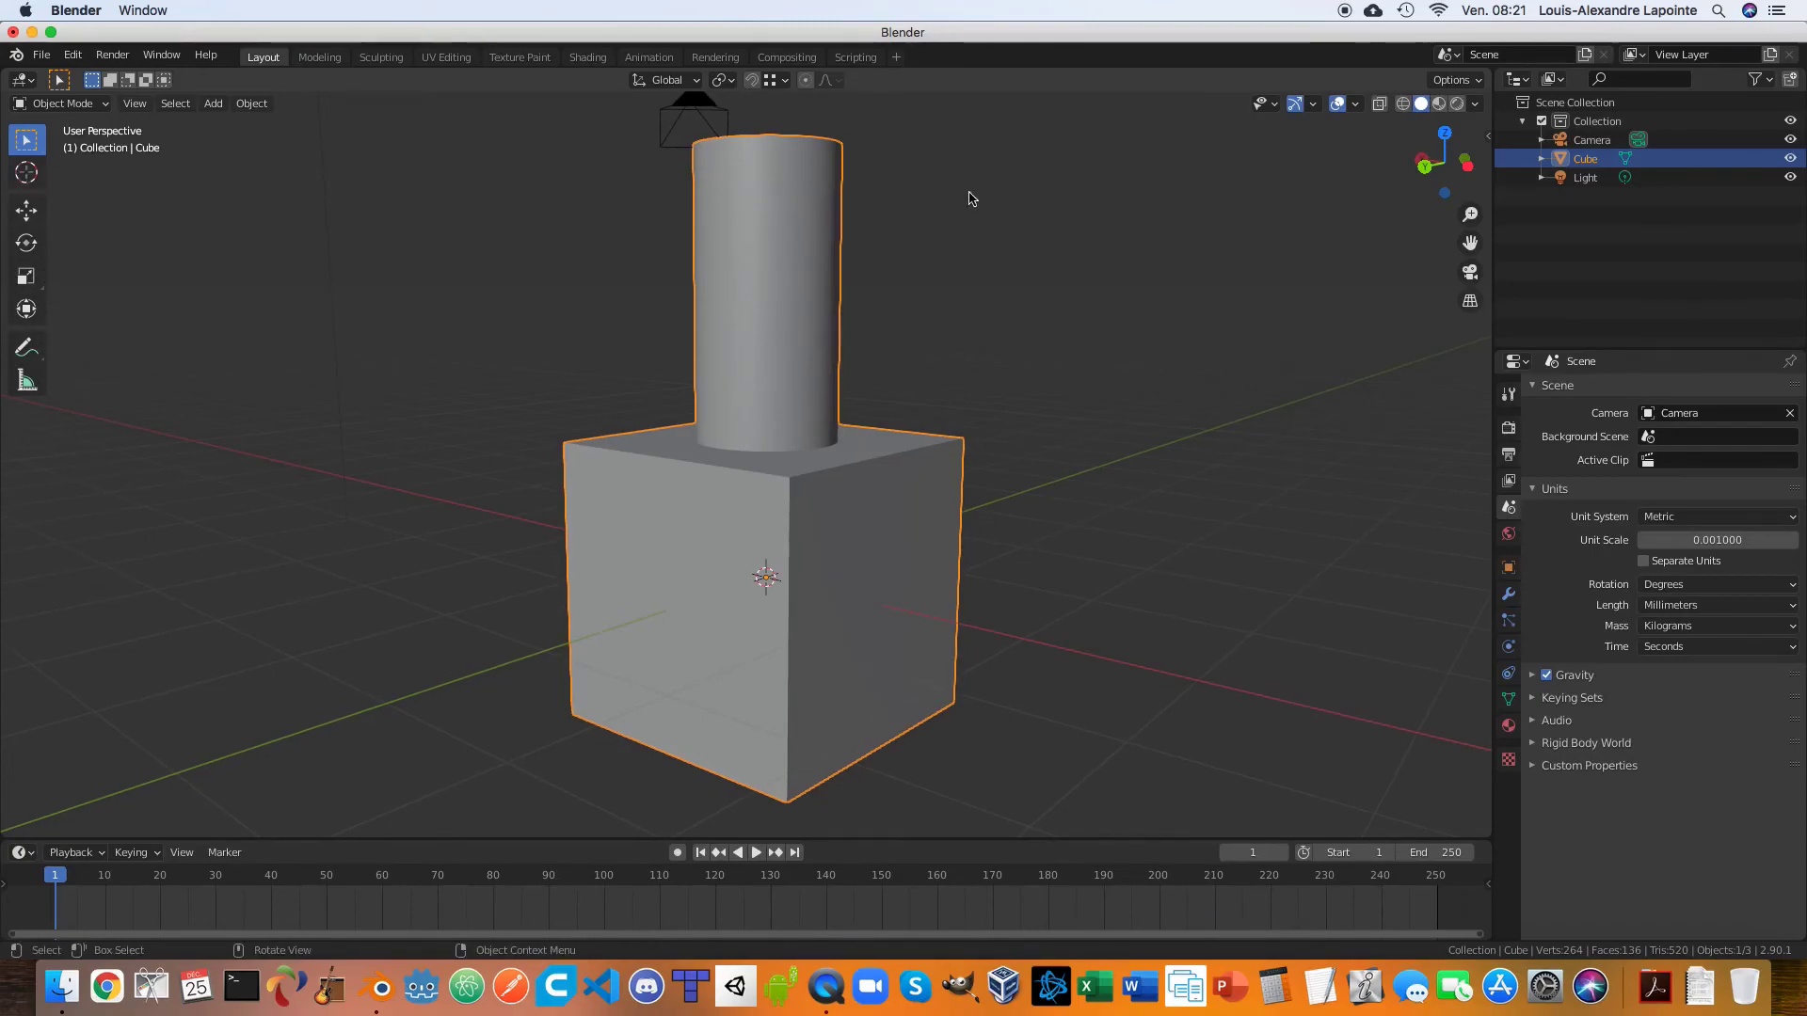
click(1403, 105)
click(1420, 105)
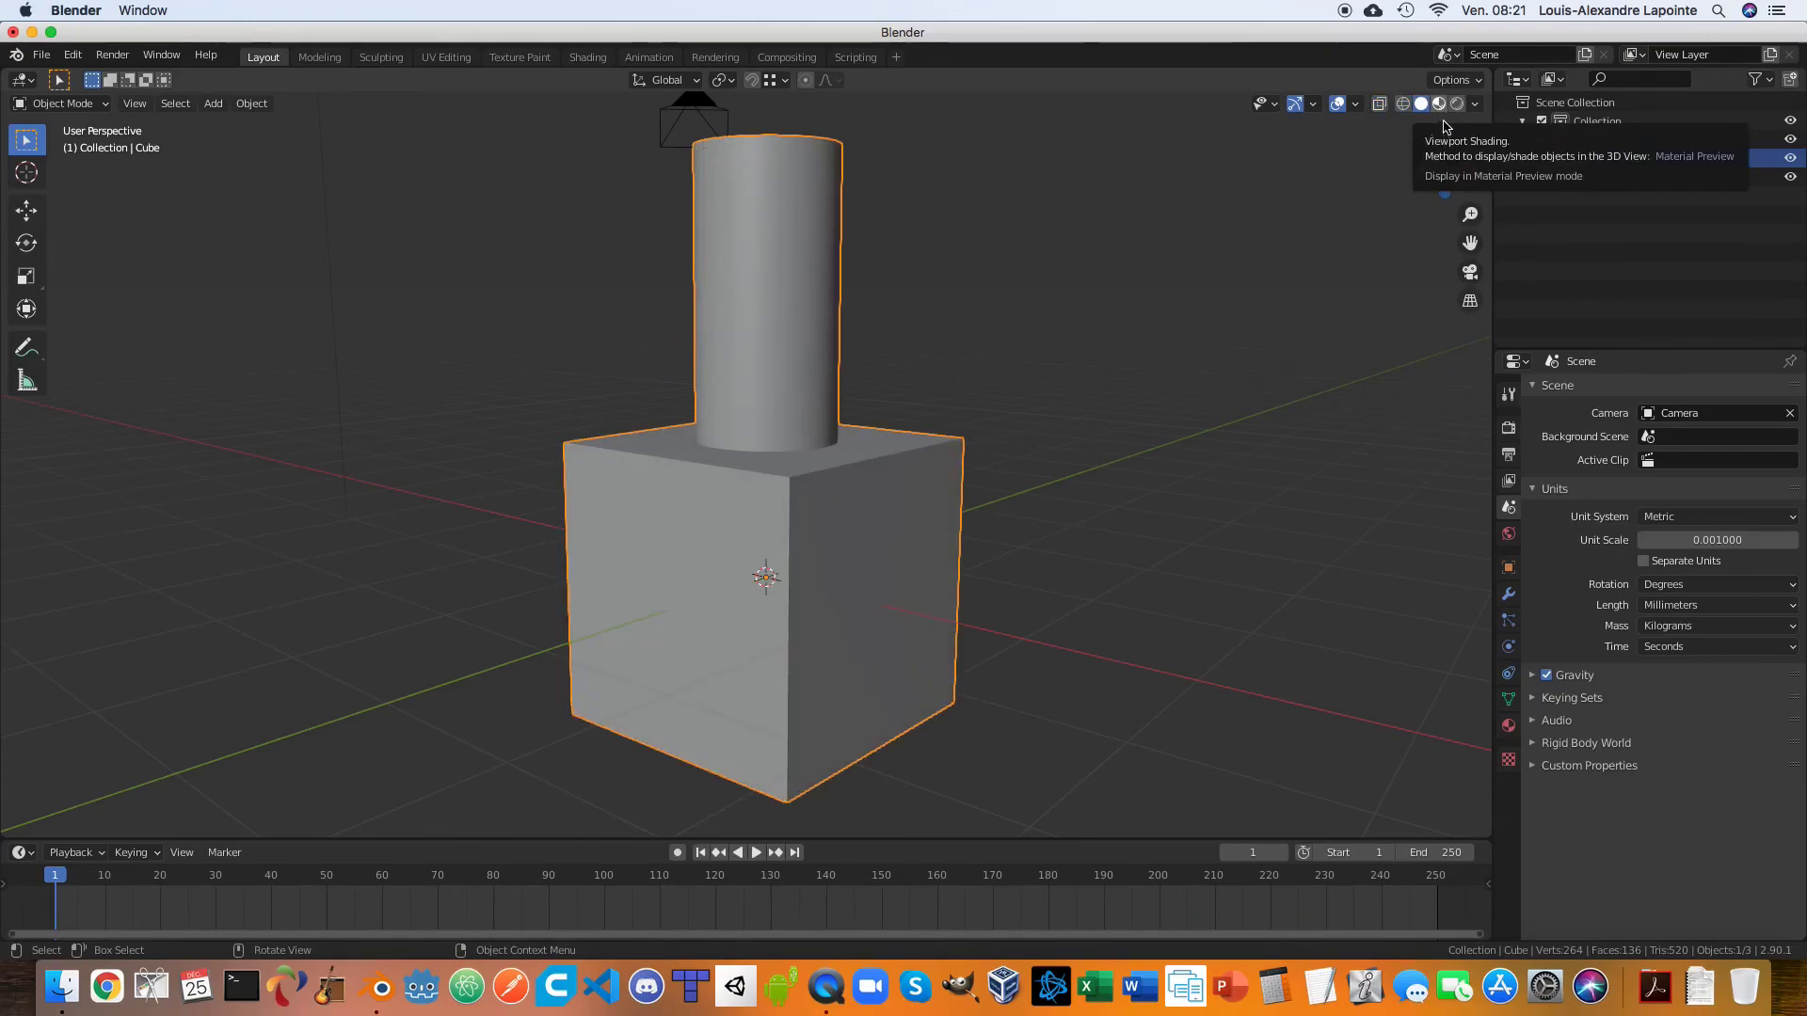
click(1439, 106)
middle_drag(724, 505, 838, 523)
middle_drag(883, 465, 920, 461)
middle_drag(938, 460, 898, 486)
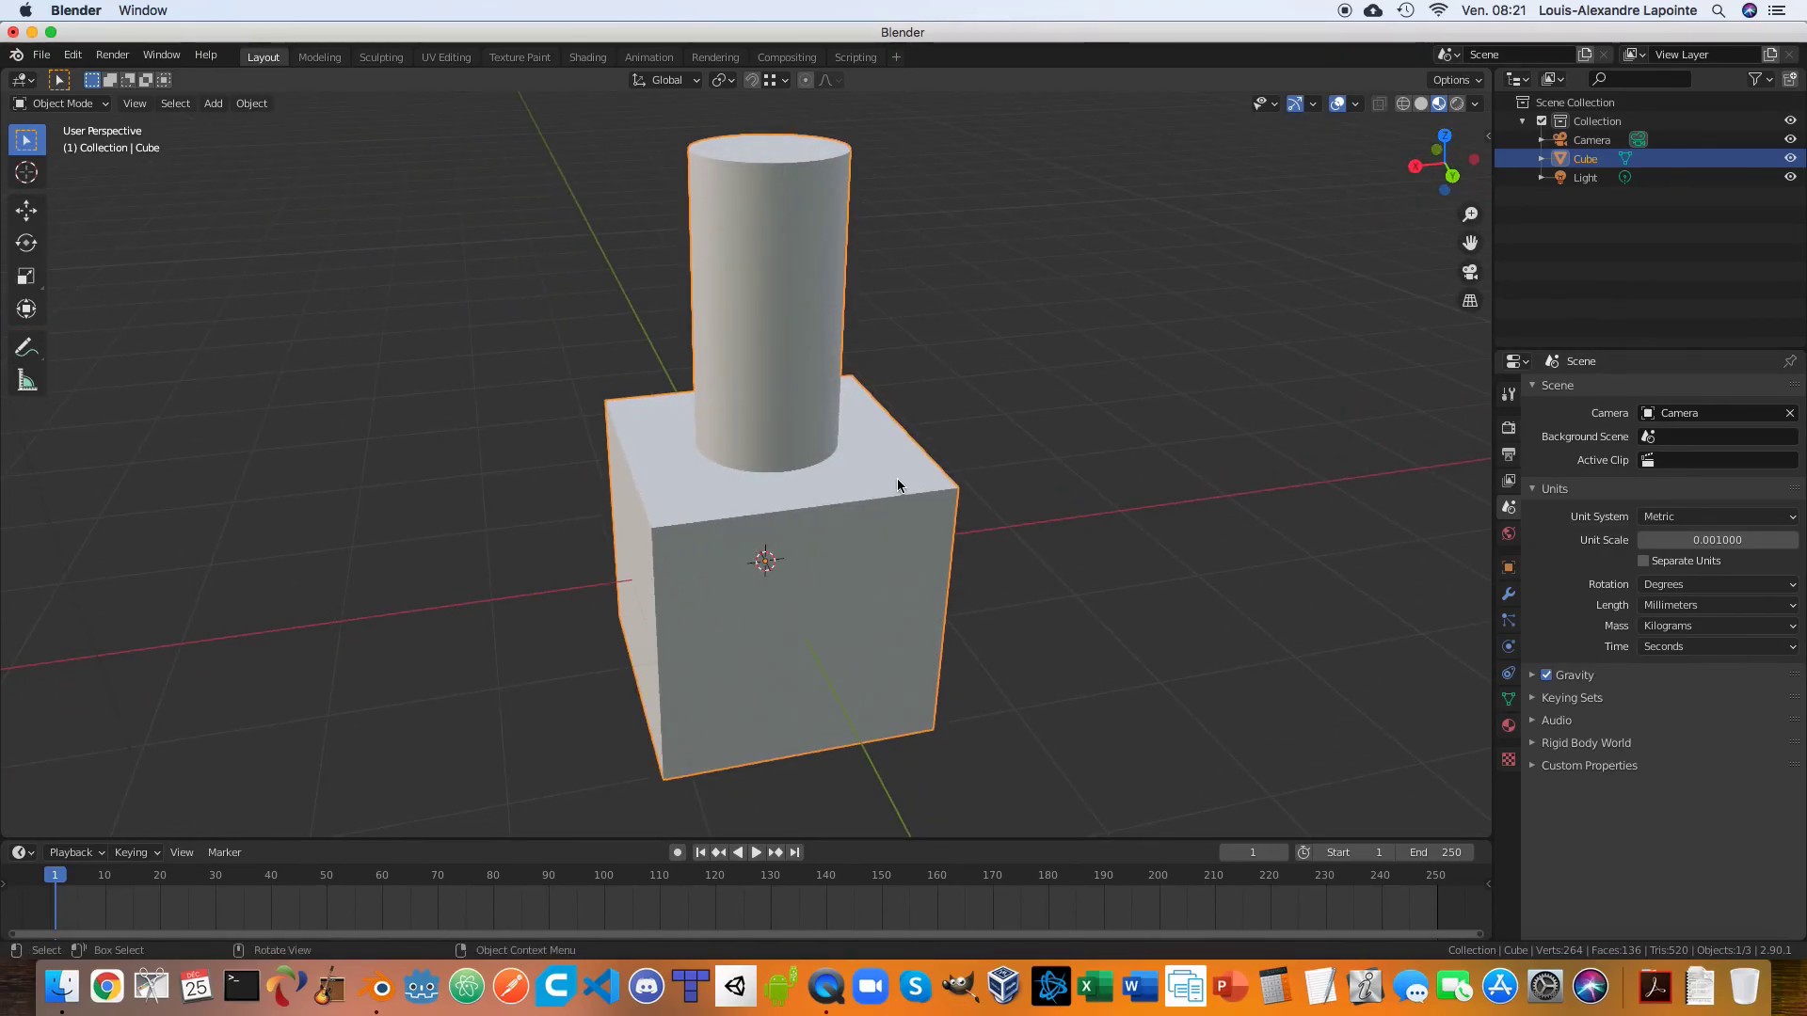
middle_drag(1049, 528, 666, 436)
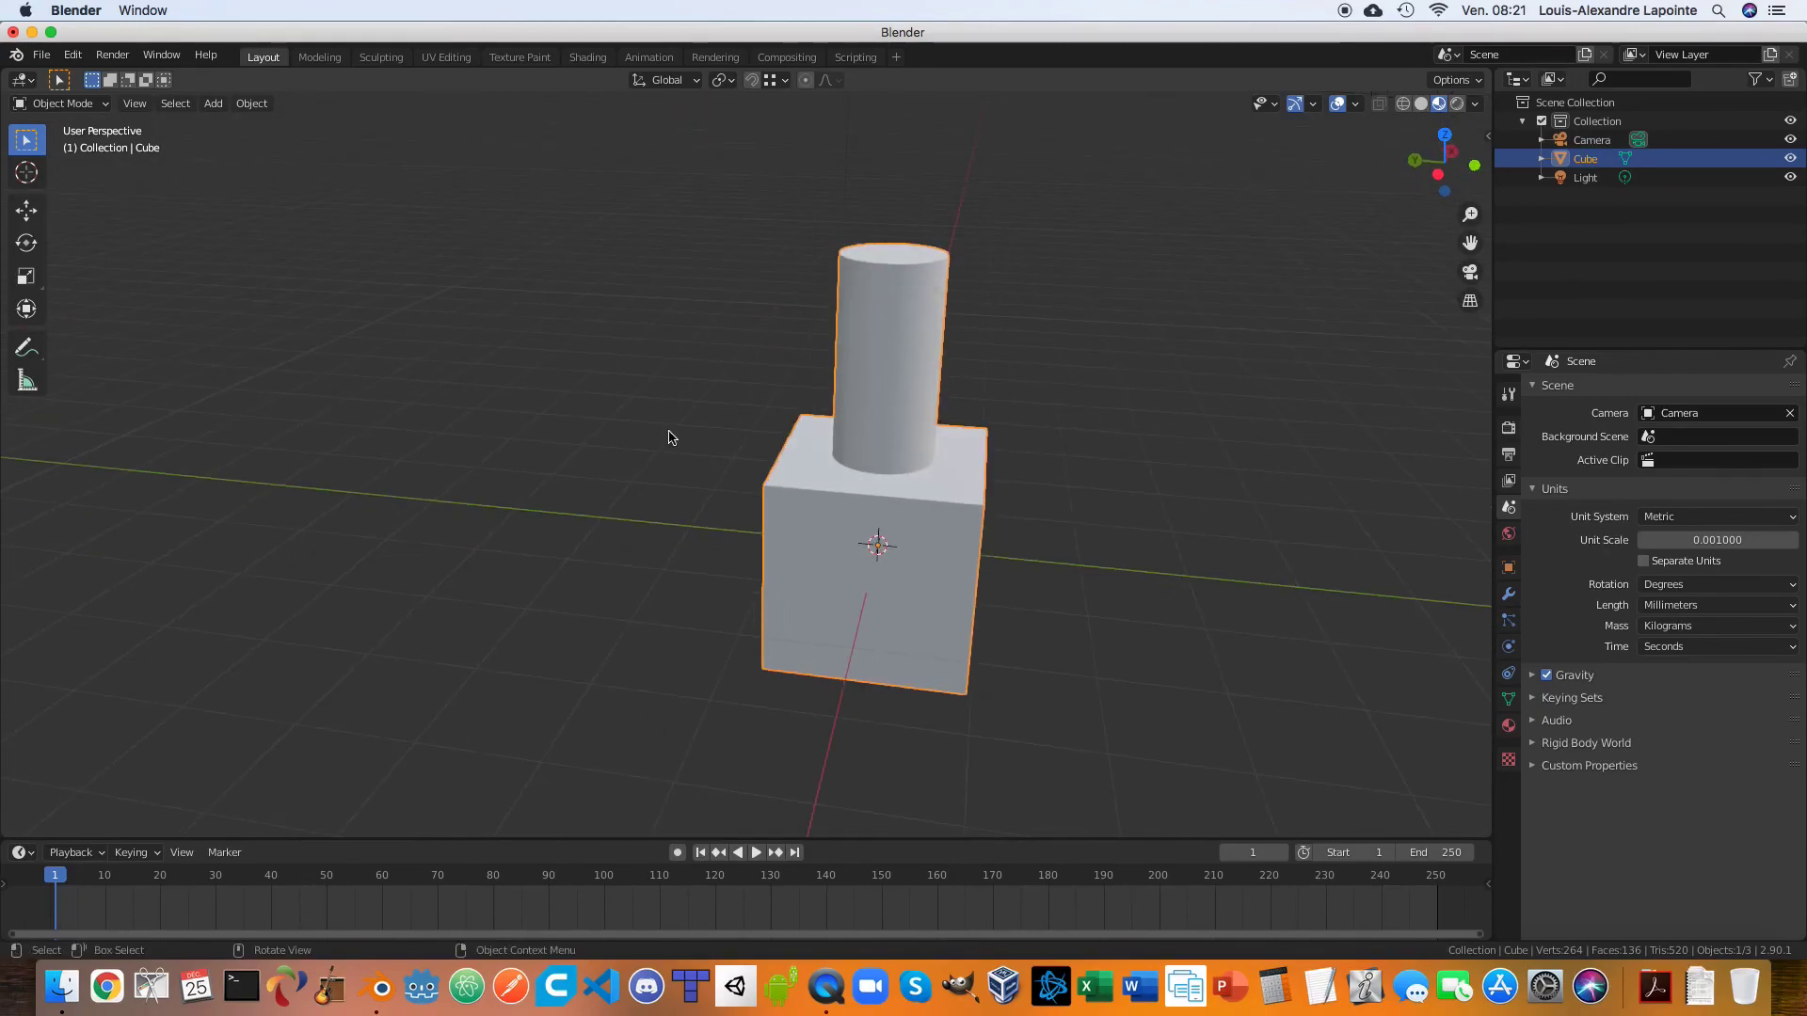
Set the viewport shading to Rendered and examine the lighting on the cube and cylinder.
click(1458, 104)
mouse_move(1212, 618)
middle_down()
mouse_move(980, 589)
mouse_move(768, 599)
mouse_move(911, 598)
mouse_move(878, 610)
mouse_move(953, 591)
mouse_move(814, 598)
middle_up()
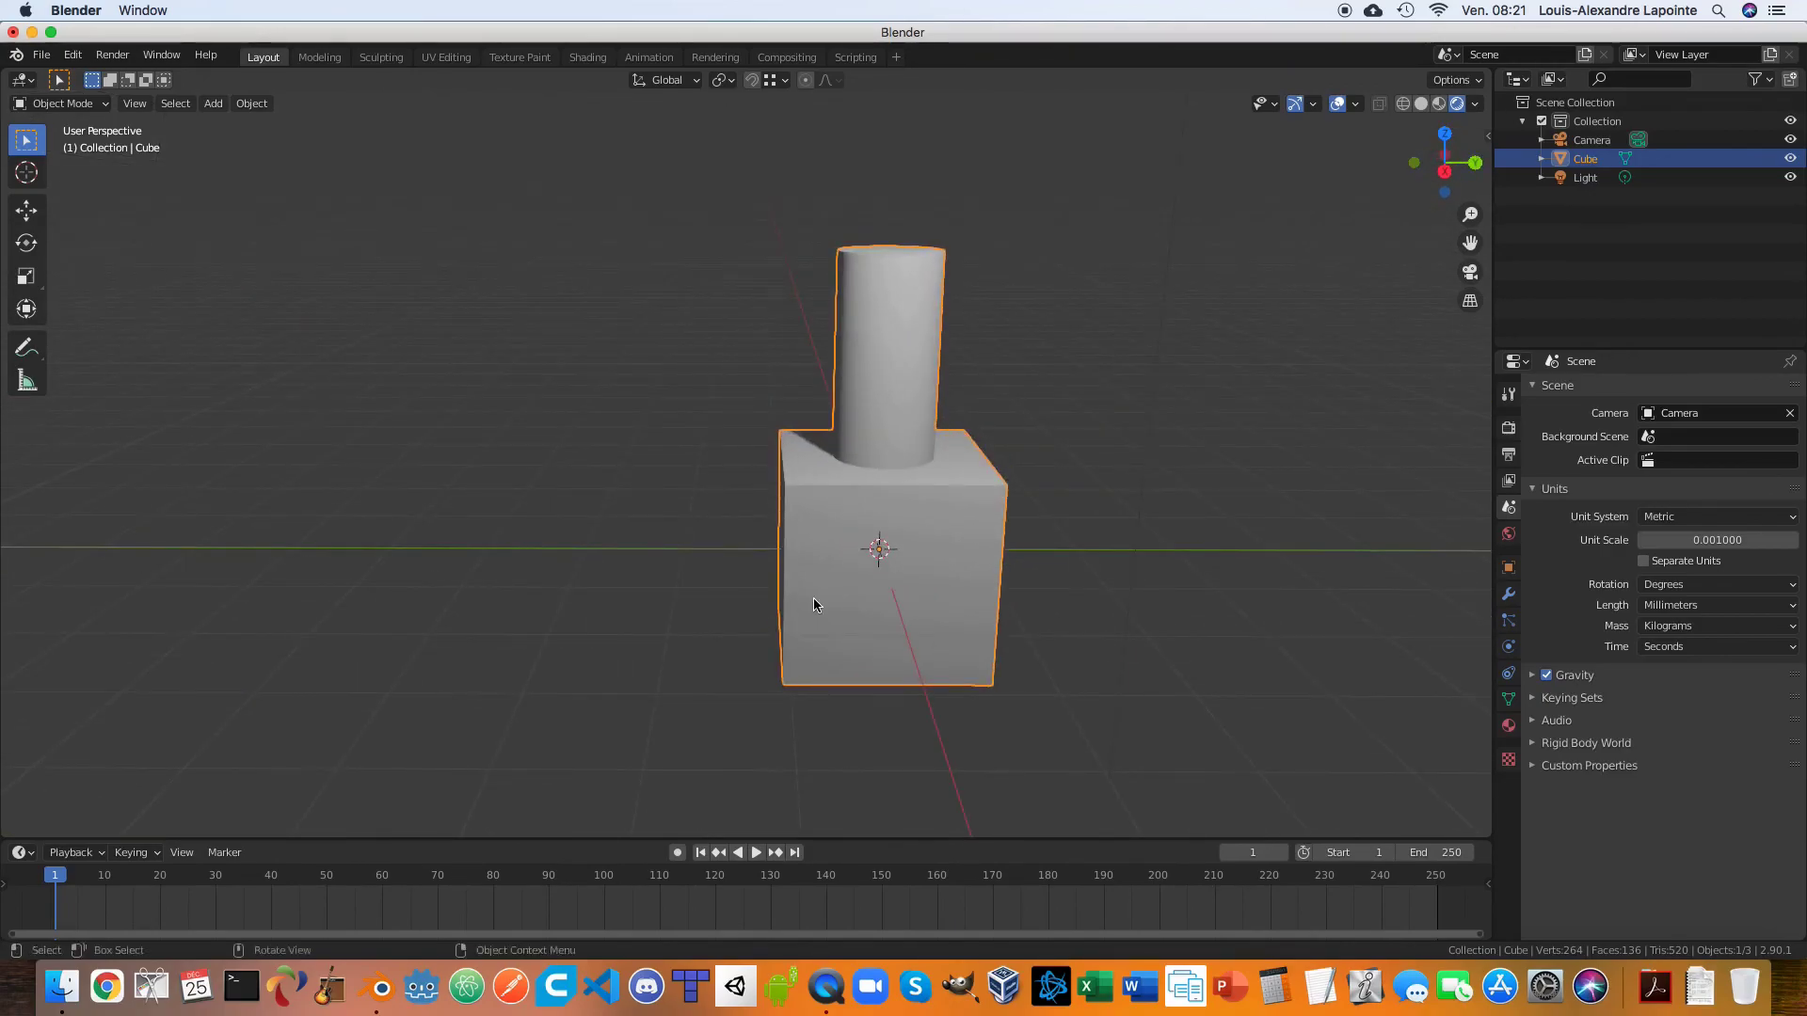
middle_drag(963, 614, 907, 617)
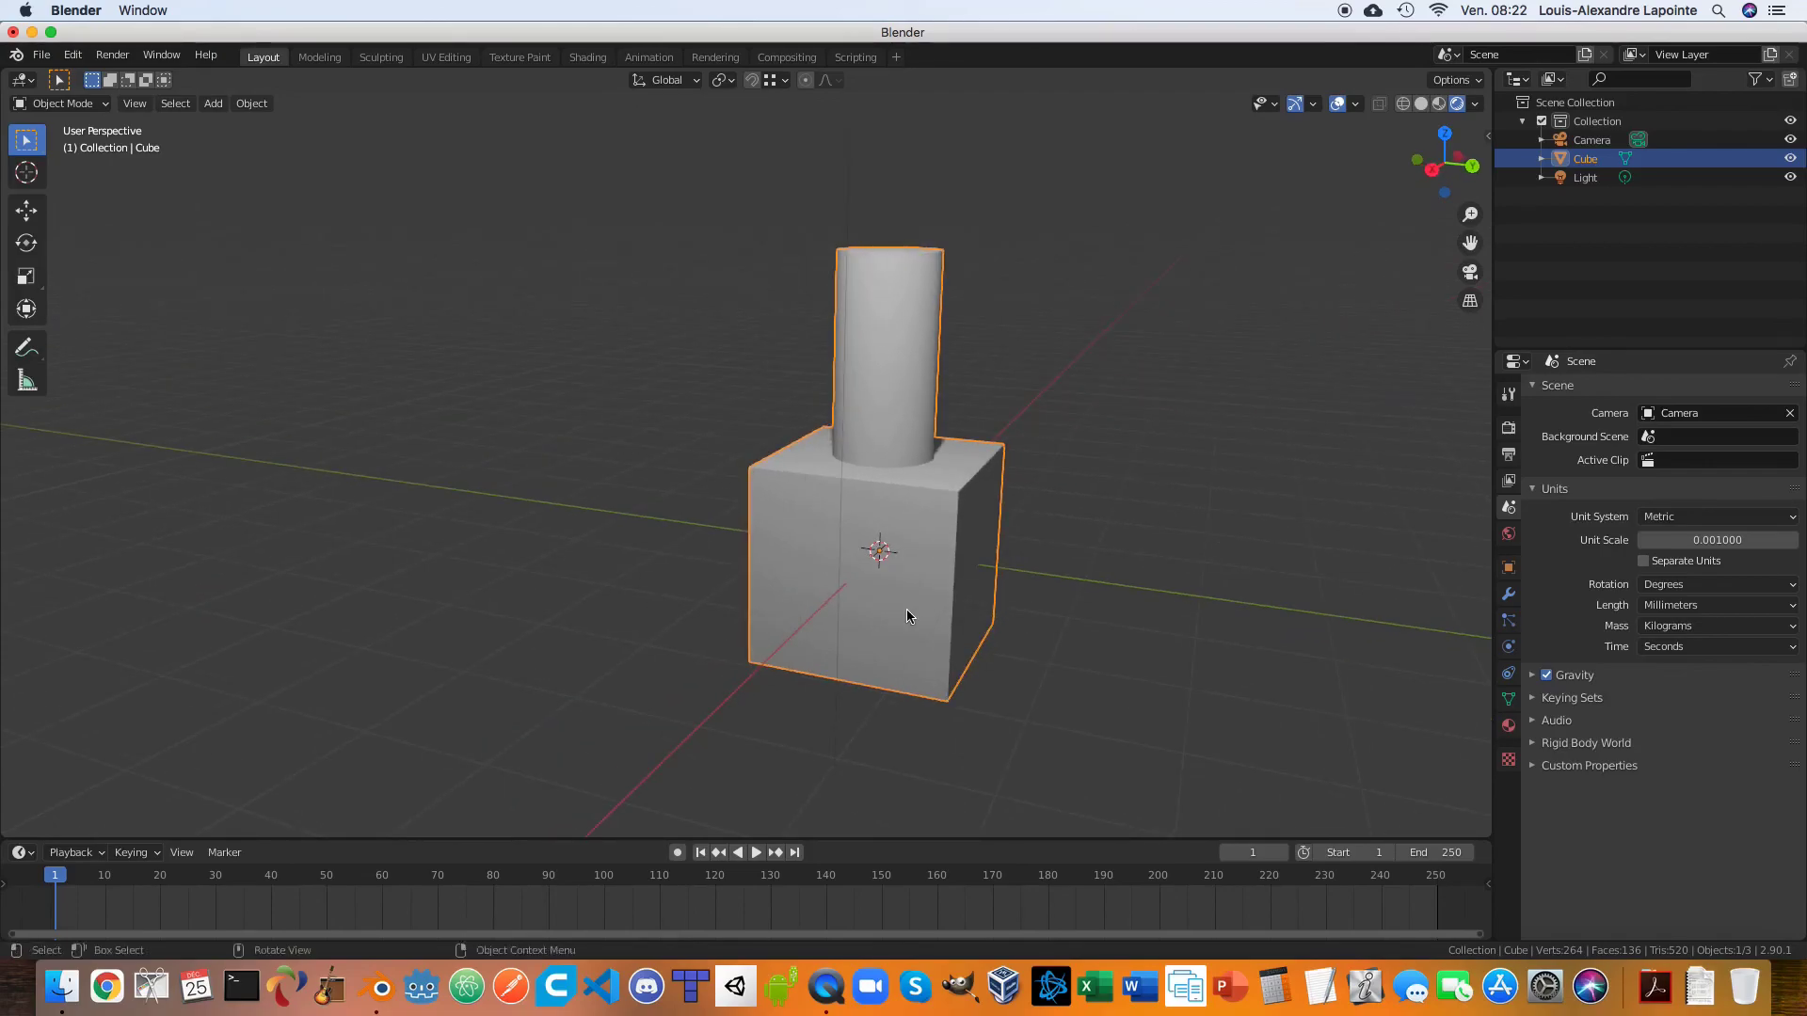